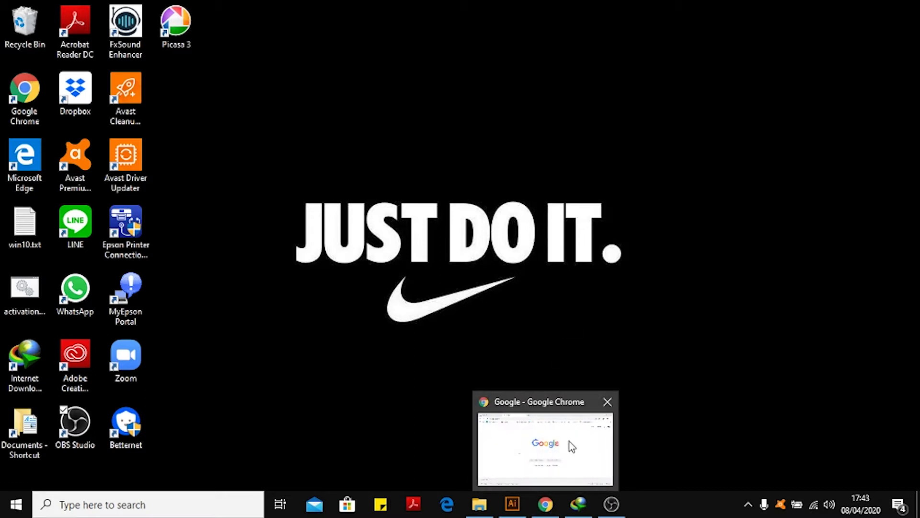
Bring up the browser and search Google for download template adobe illustrator.
{"action": "mouse_move", "coordinate": [509, 514]}
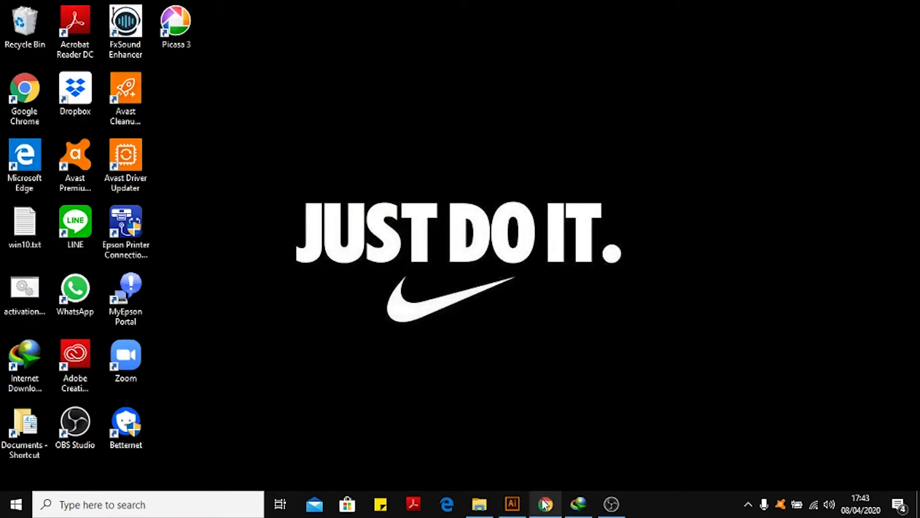
{"action": "mouse_move", "coordinate": [546, 504]}
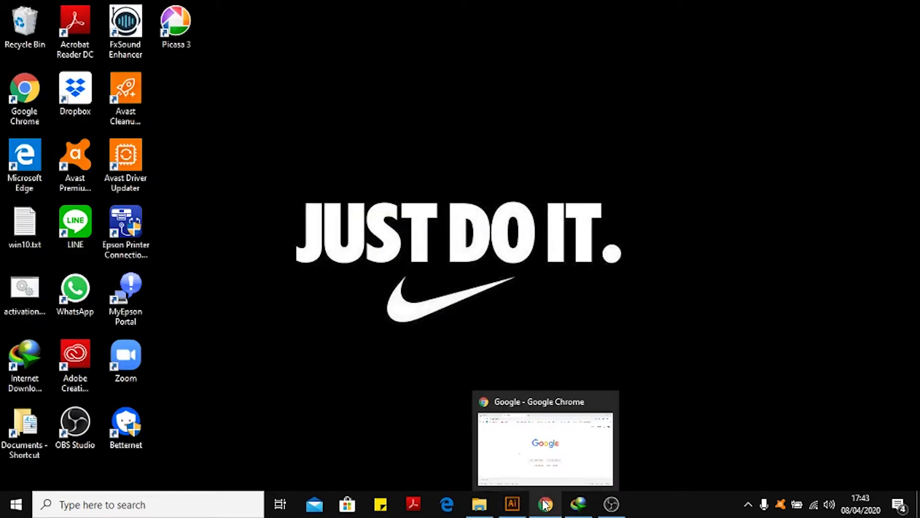
{"action": "left_click", "coordinate": [545, 504]}
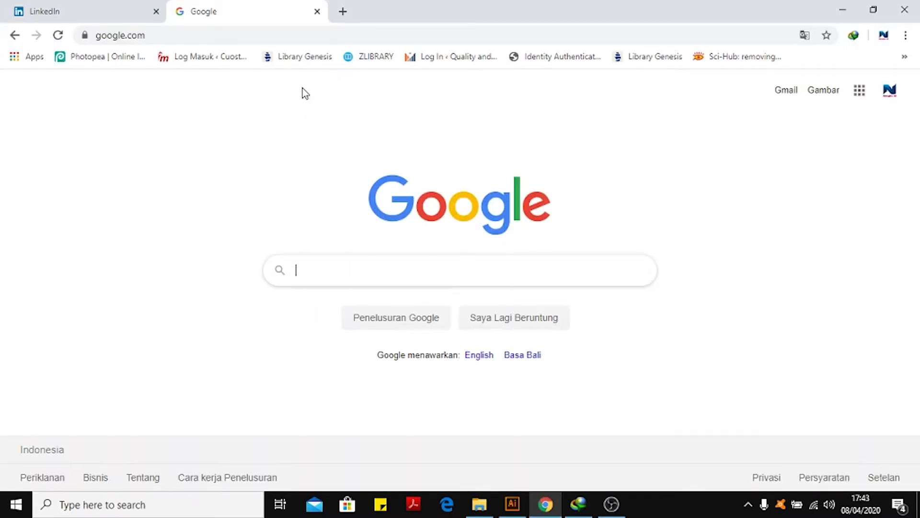
{"action": "type", "text": "DOWNLOAD"}
{"action": "key", "text": "Down"}
{"action": "key", "text": "Return"}
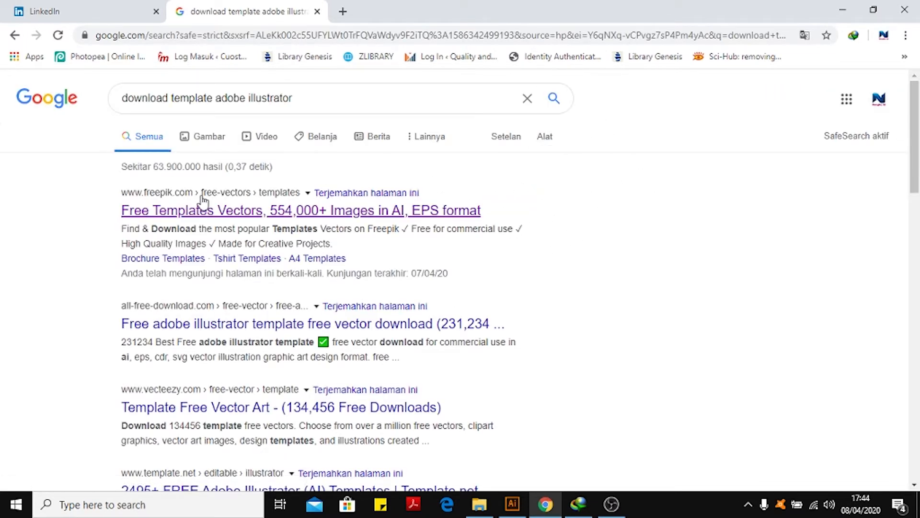
Open the Freepik free templates result in a new tab and switch to it.
{"action": "right_click", "coordinate": [202, 214]}
{"action": "left_click", "coordinate": [242, 224]}
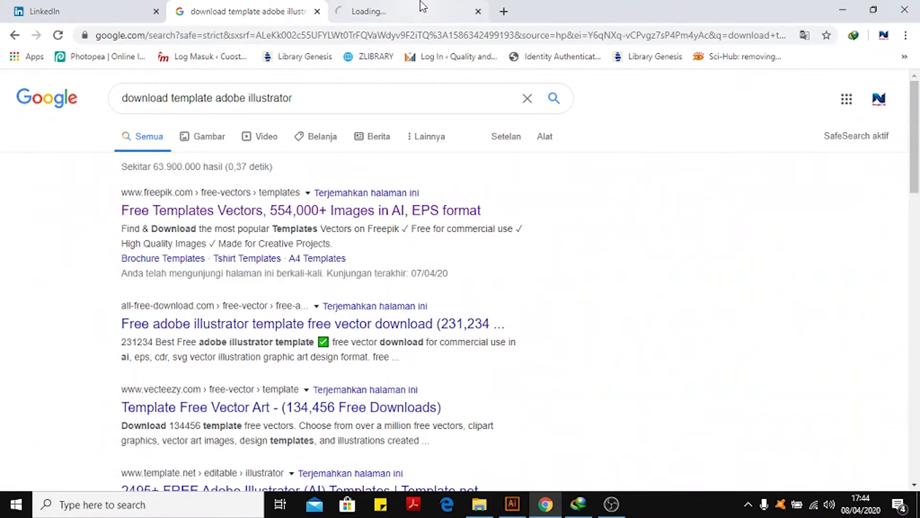
{"action": "left_click", "coordinate": [422, 7]}
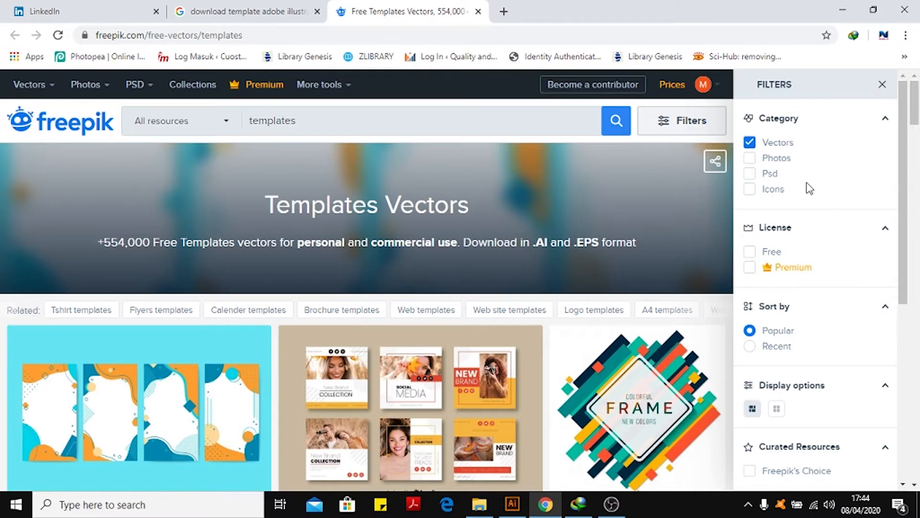
Filter the Freepik results to the Free license and search for Curriculum vitae.
{"action": "left_click", "coordinate": [751, 253]}
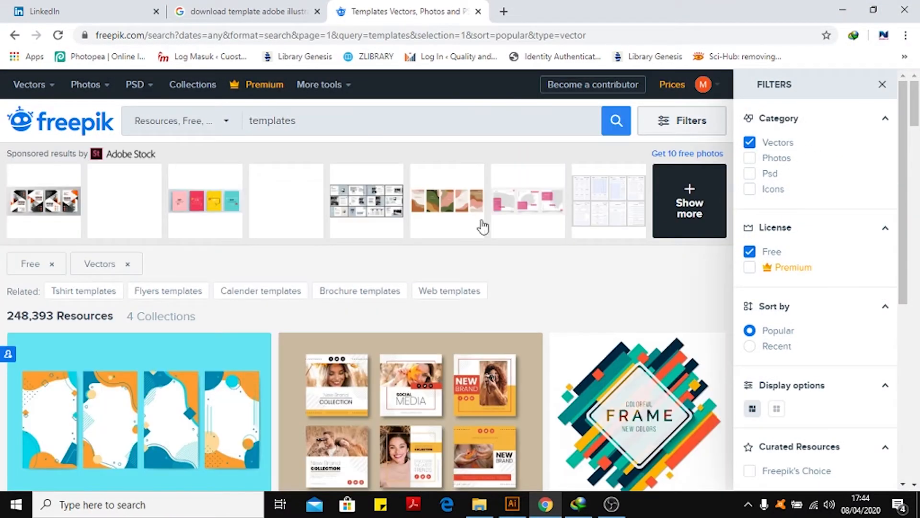
{"action": "left_click_drag", "start_coordinate": [313, 120], "coordinate": [249, 127]}
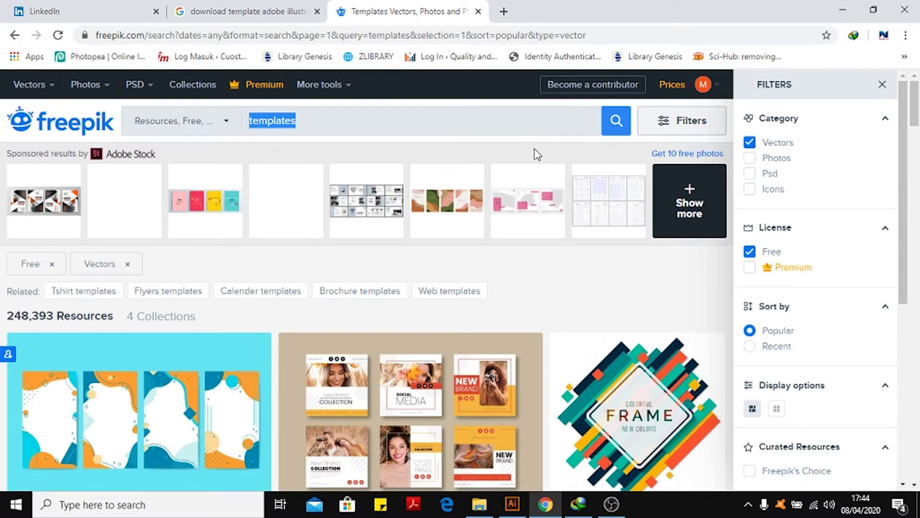
{"action": "key", "text": "BackSpace"}
{"action": "type", "text": "Curriculum vitae"}
{"action": "key", "text": "Return"}
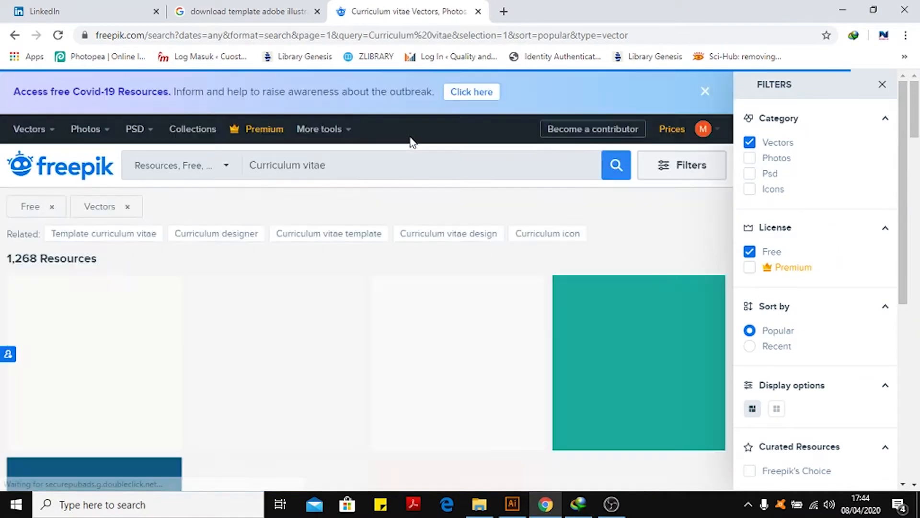
Browse through the curriculum vitae template results.
{"action": "scroll", "coordinate": [470, 278], "scroll_direction": "down", "scroll_amount": 5}
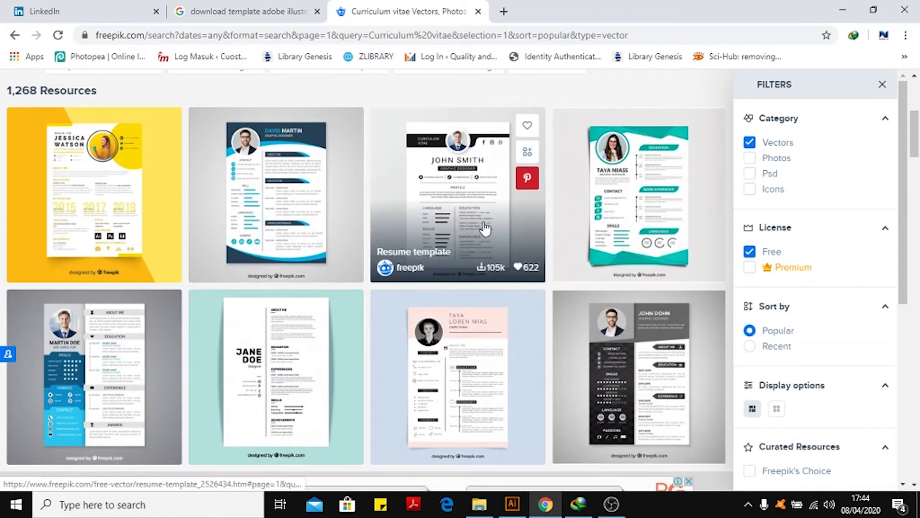
{"action": "scroll", "coordinate": [532, 266], "scroll_direction": "down", "scroll_amount": 10}
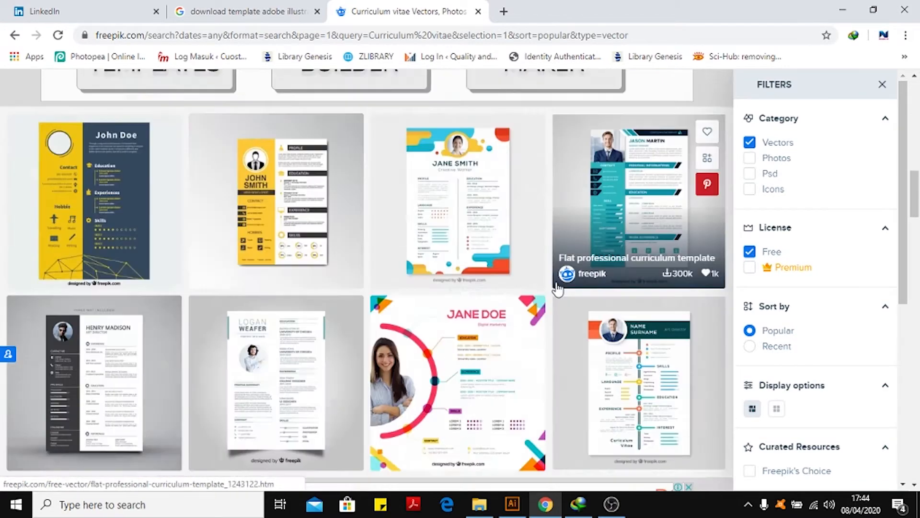
{"action": "scroll", "coordinate": [556, 289], "scroll_direction": "down", "scroll_amount": 15}
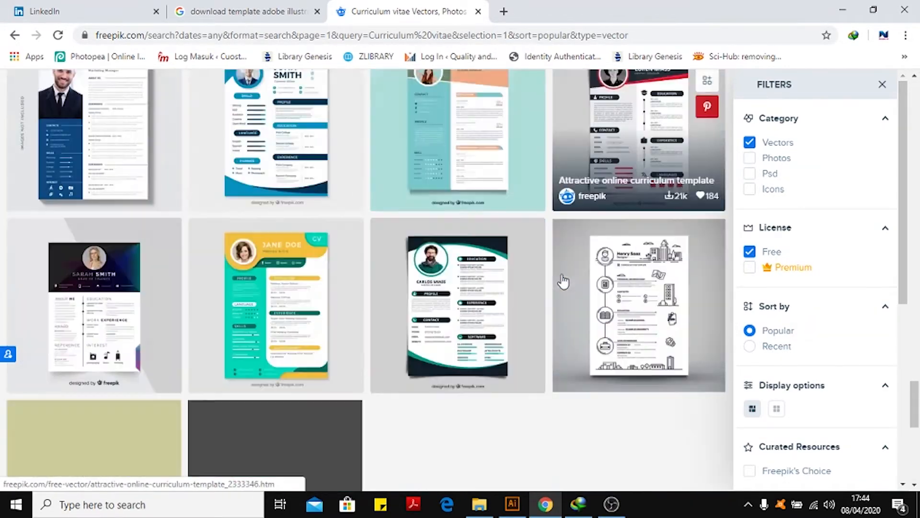
{"action": "scroll", "coordinate": [567, 282], "scroll_direction": "down", "scroll_amount": 6}
{"action": "scroll", "coordinate": [460, 278], "scroll_direction": "up", "scroll_amount": 8}
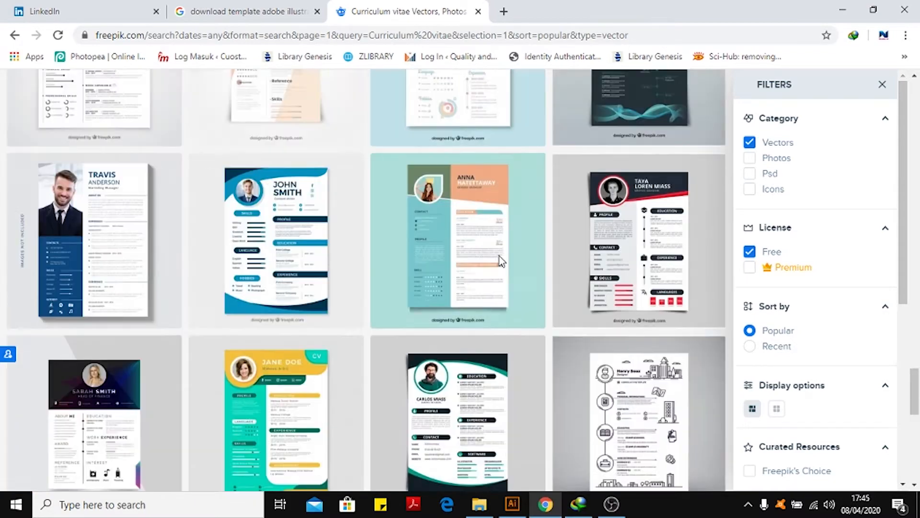
{"action": "scroll", "coordinate": [501, 261], "scroll_direction": "up", "scroll_amount": 5}
{"action": "scroll", "coordinate": [559, 366], "scroll_direction": "up", "scroll_amount": 4}
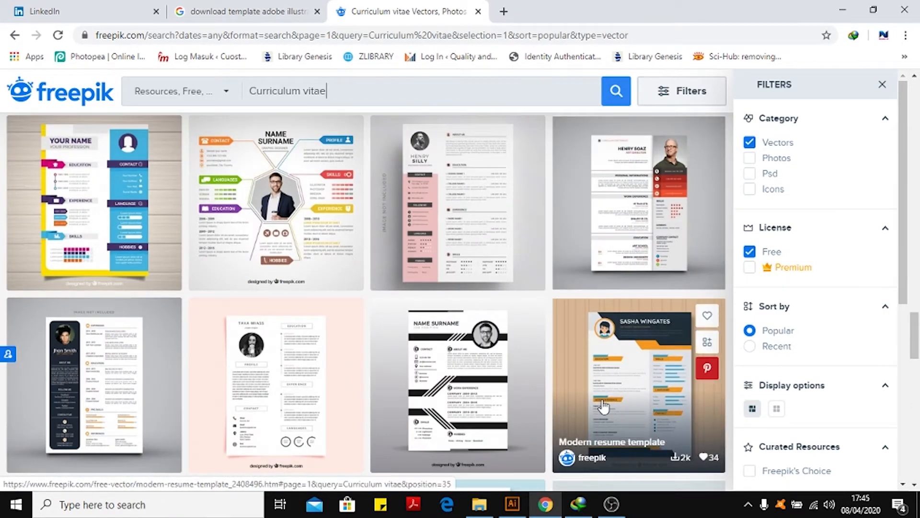
Open the Black and white resume template in a new tab and switch to it.
{"action": "right_click", "coordinate": [498, 397]}
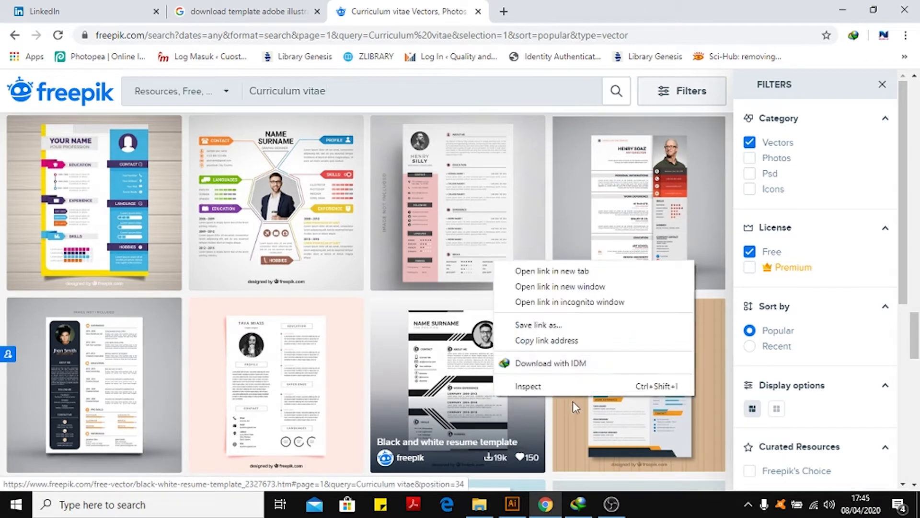
{"action": "left_click", "coordinate": [551, 271]}
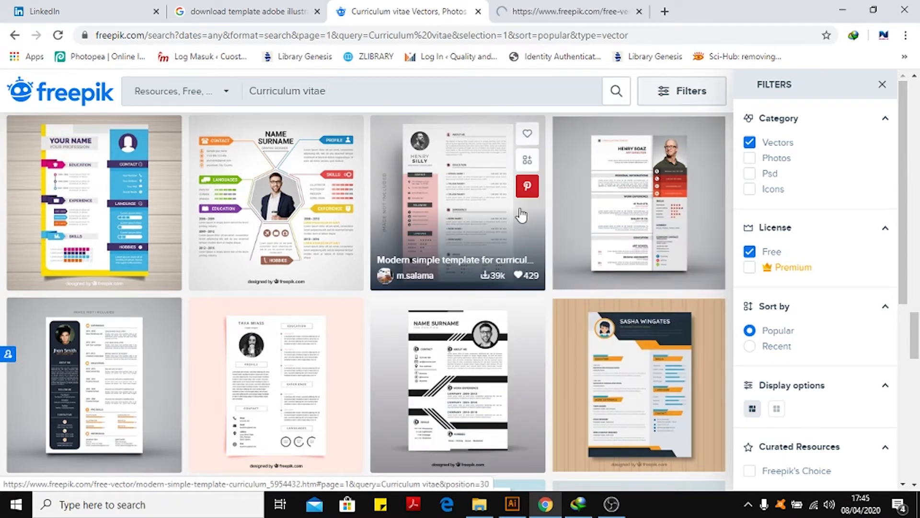
{"action": "left_click", "coordinate": [506, 7]}
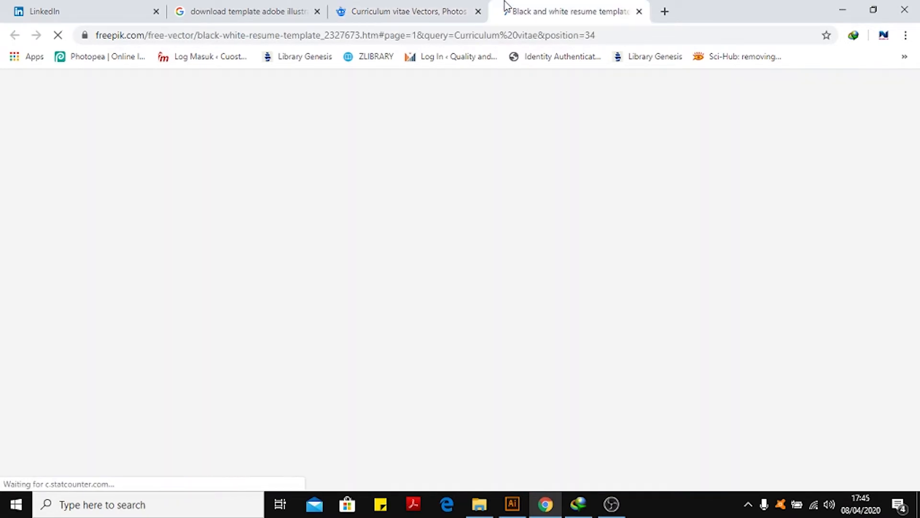
{"action": "left_click", "coordinate": [459, 7]}
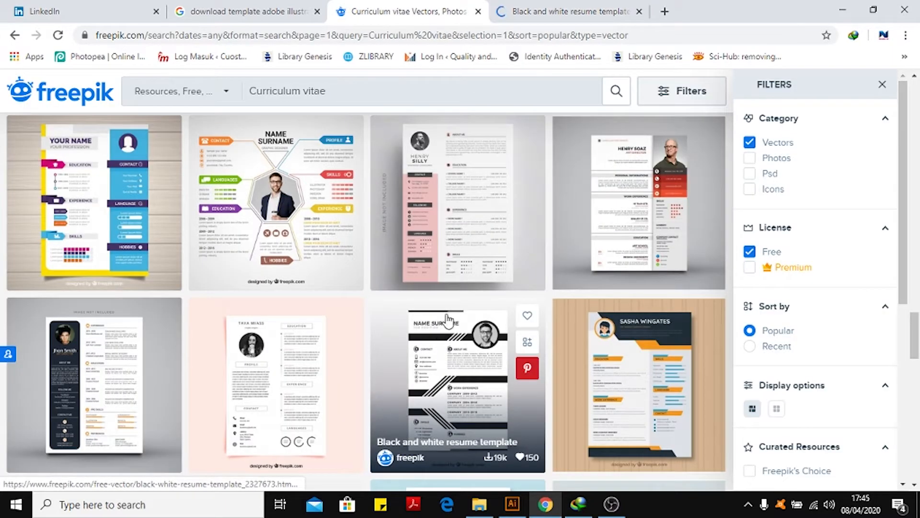
{"action": "right_click", "coordinate": [241, 178]}
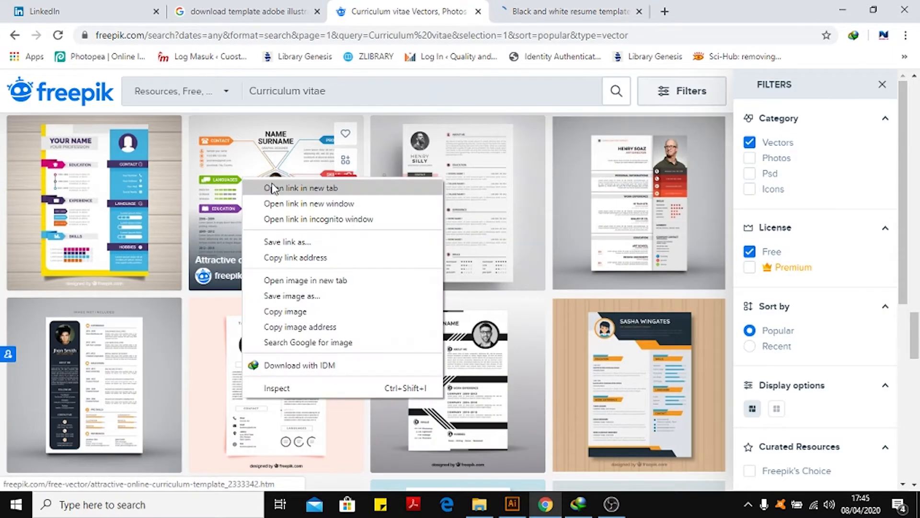
{"action": "left_click", "coordinate": [545, 5]}
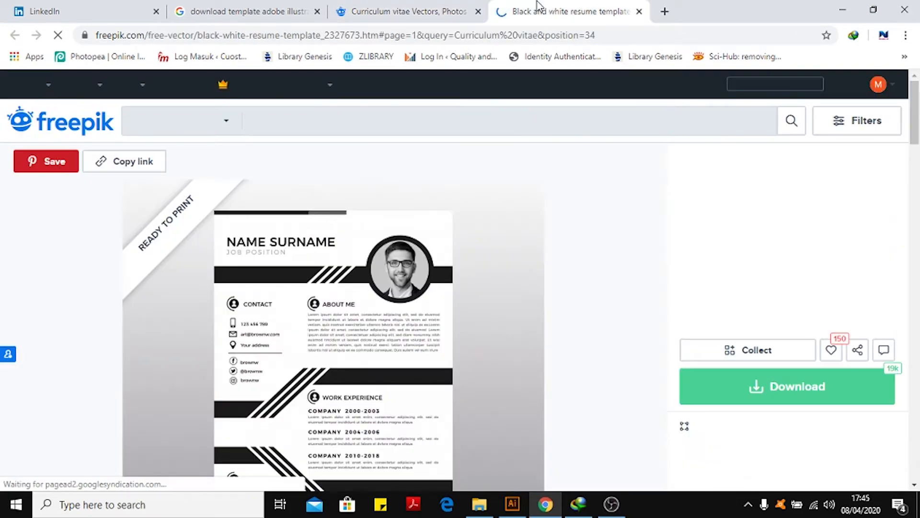
{"action": "scroll", "coordinate": [524, 254], "scroll_direction": "down", "scroll_amount": 5}
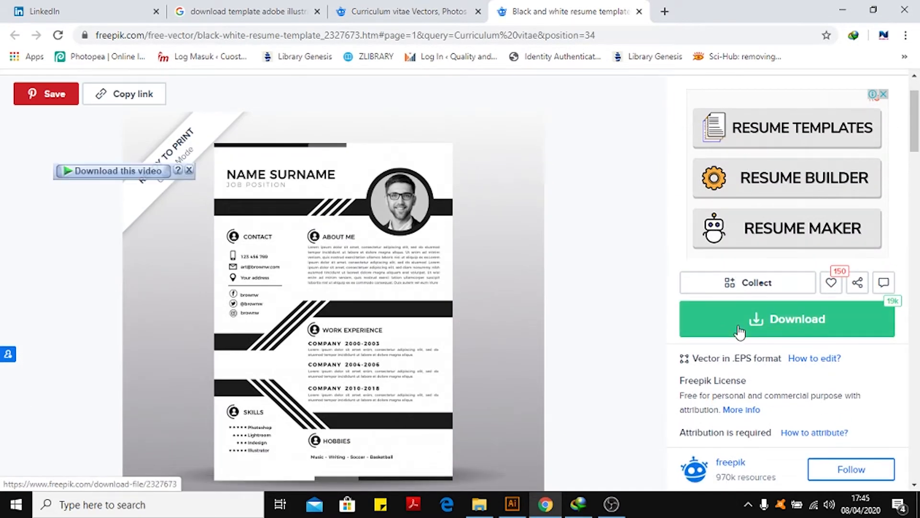
{"action": "left_click", "coordinate": [739, 331]}
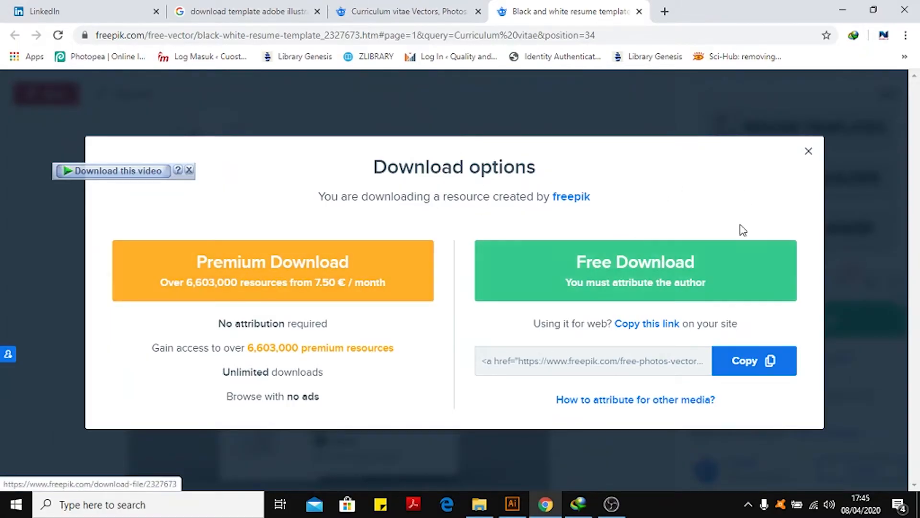
{"action": "left_click", "coordinate": [810, 152]}
{"action": "scroll", "coordinate": [561, 161], "scroll_direction": "up", "scroll_amount": 2}
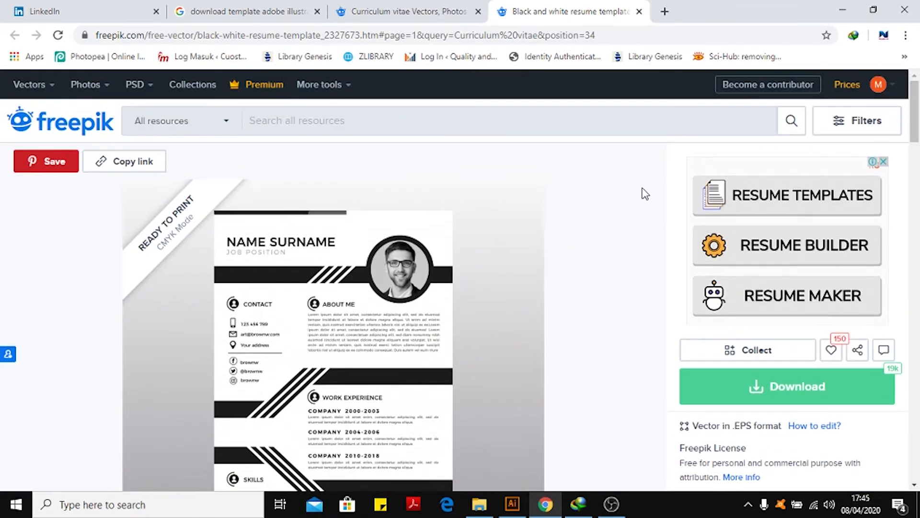
{"action": "scroll", "coordinate": [641, 226], "scroll_direction": "down", "scroll_amount": 7}
{"action": "scroll", "coordinate": [640, 226], "scroll_direction": "up", "scroll_amount": 4}
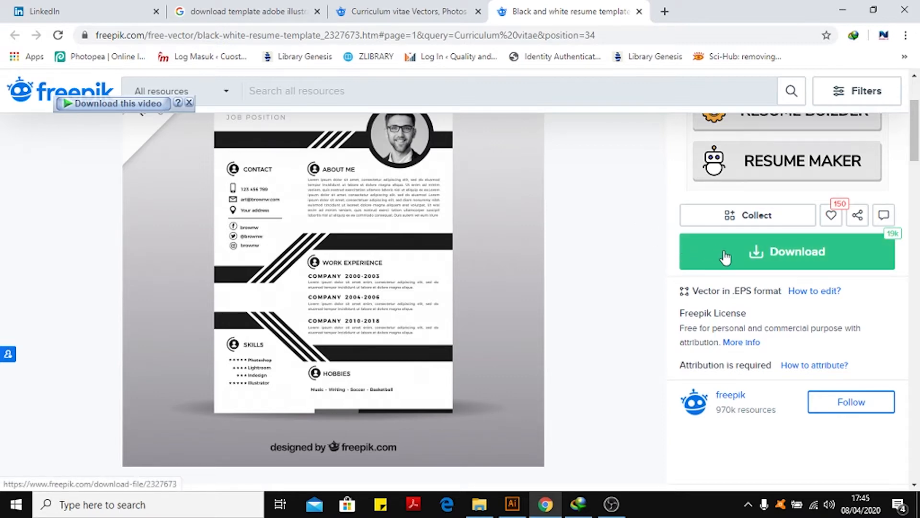
Download the black and white resume template through the Free Download option and start the download.
{"action": "left_click", "coordinate": [751, 259]}
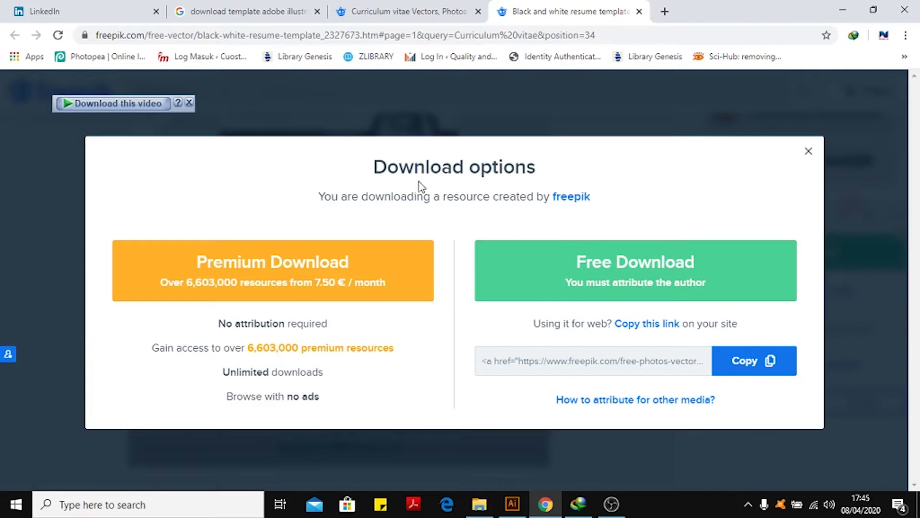
{"action": "left_click", "coordinate": [581, 271]}
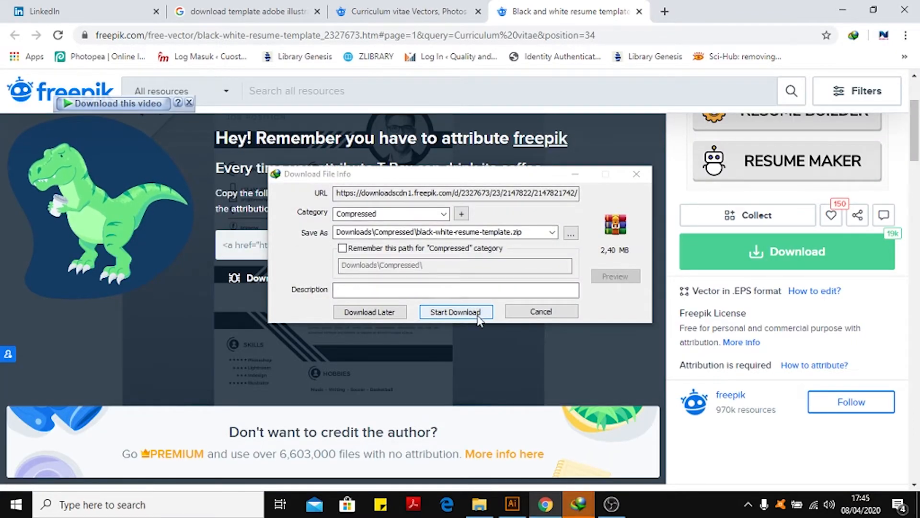
{"action": "left_click", "coordinate": [477, 313]}
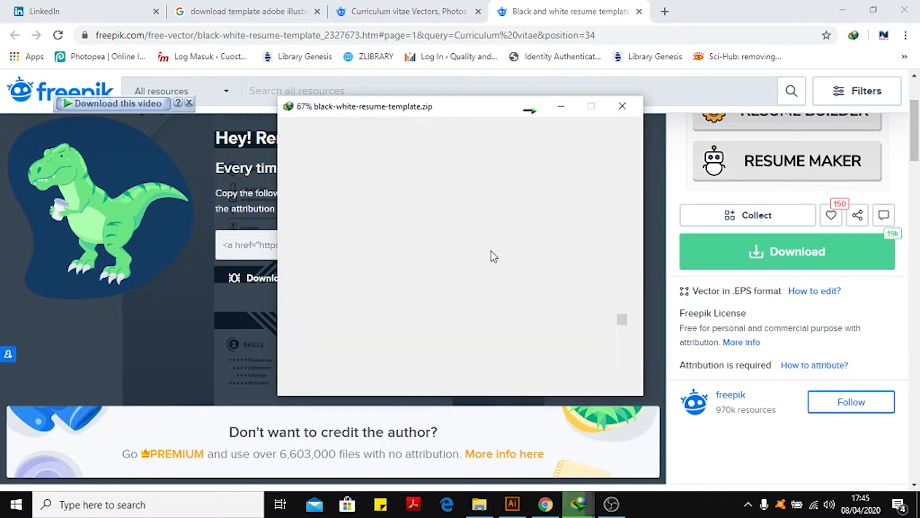
Open the downloaded black-white-resume-template archive from the download manager and minimize the manager.
{"action": "left_click", "coordinate": [578, 504]}
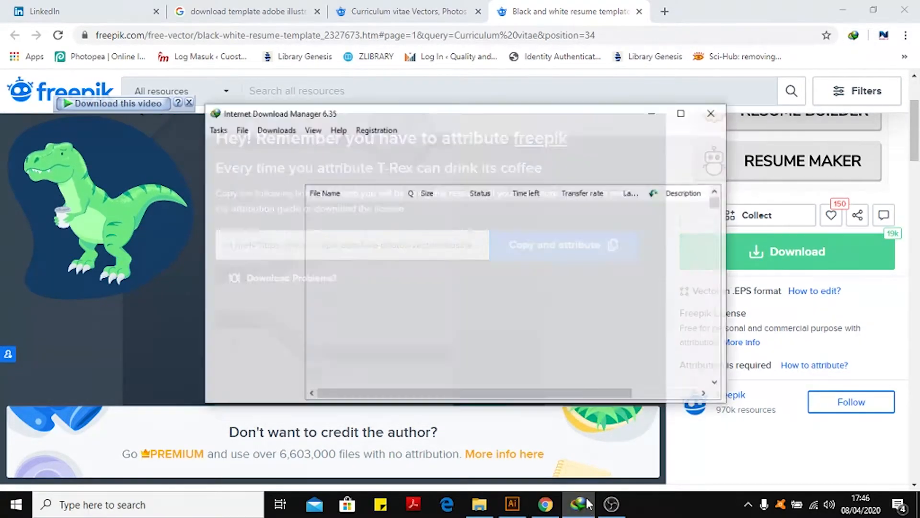
{"action": "scroll", "coordinate": [430, 244], "scroll_direction": "up", "scroll_amount": 1}
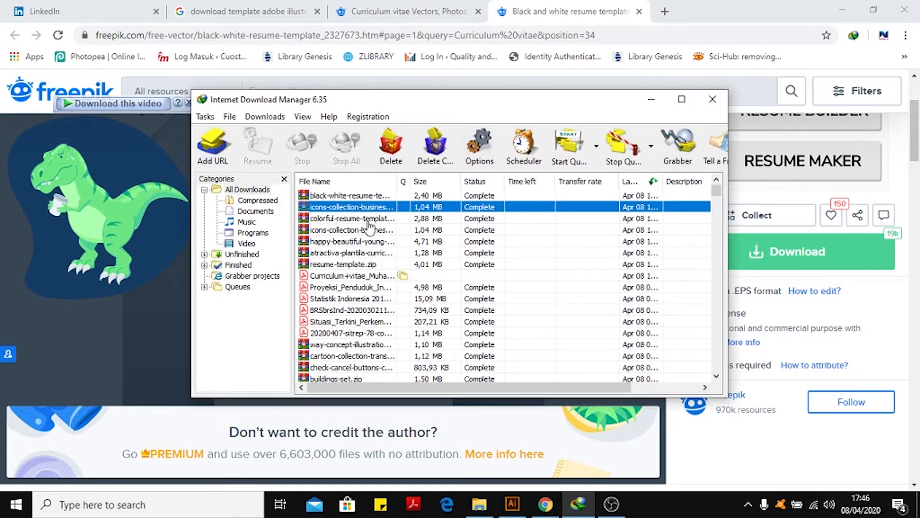
{"action": "right_click", "coordinate": [348, 195]}
{"action": "left_click", "coordinate": [369, 206]}
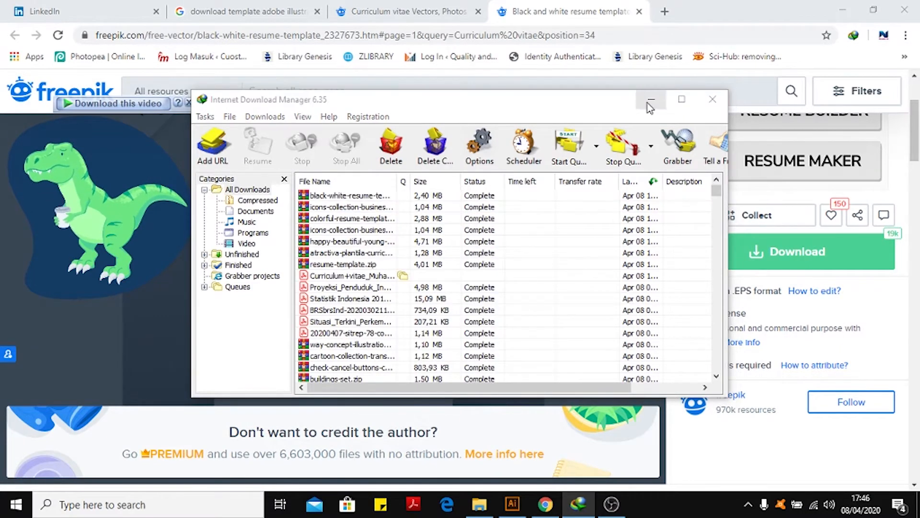
{"action": "left_click", "coordinate": [650, 100]}
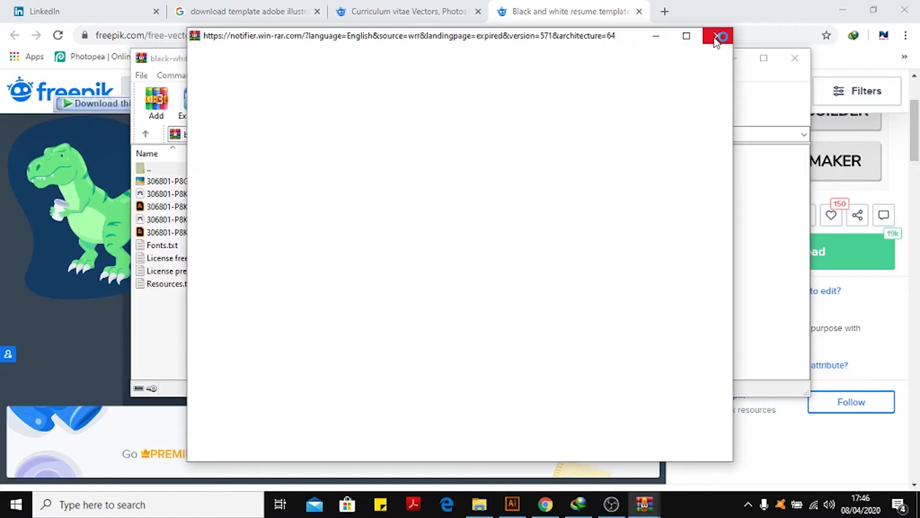
Open Fonts.txt from the archive and select the font name Montserrat.
{"action": "left_click", "coordinate": [717, 37]}
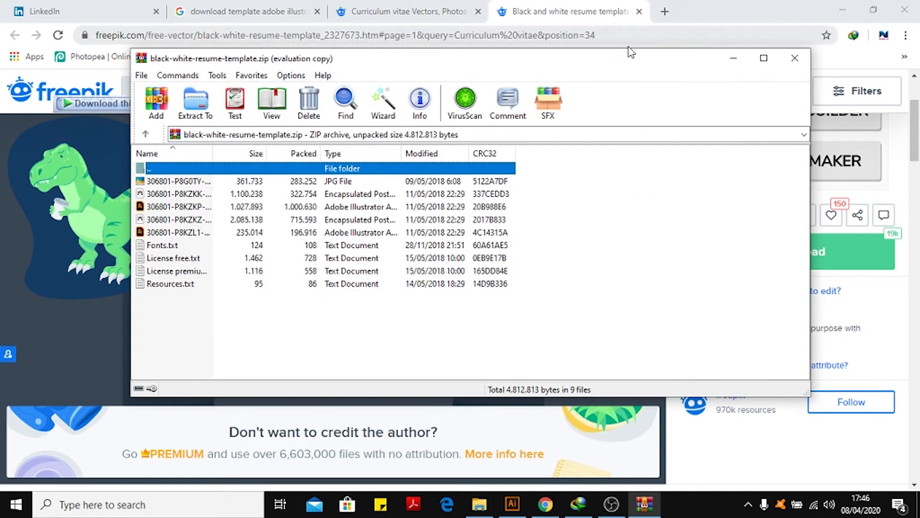
{"action": "left_click", "coordinate": [163, 247]}
{"action": "double_click", "coordinate": [163, 247]}
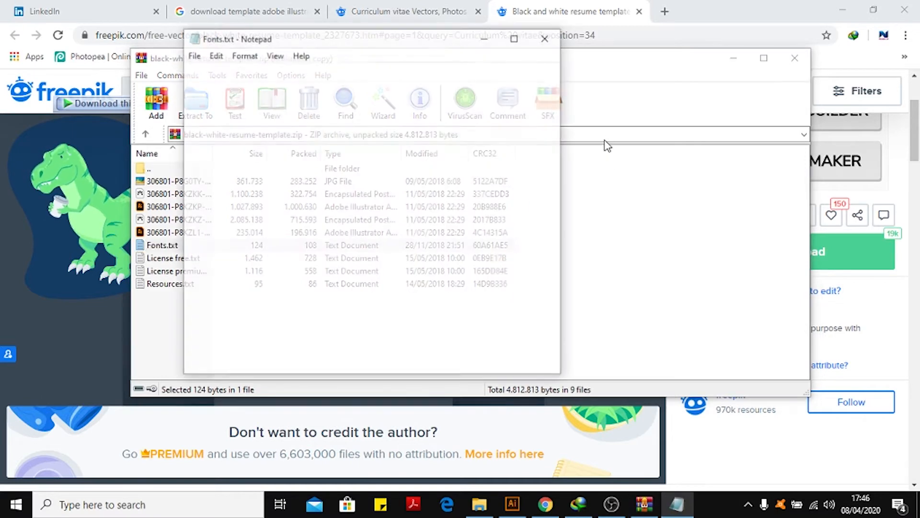
{"action": "left_click_drag", "start_coordinate": [431, 34], "coordinate": [637, 43]}
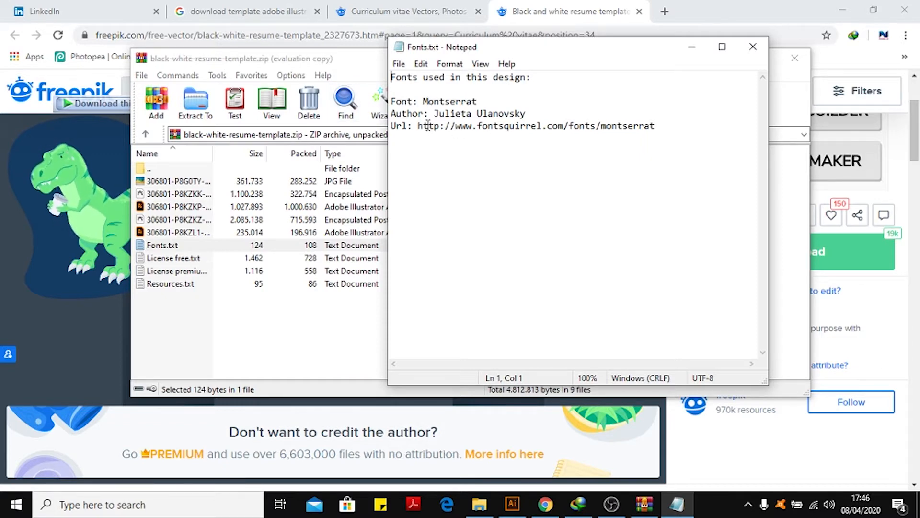
{"action": "double_click", "coordinate": [427, 101]}
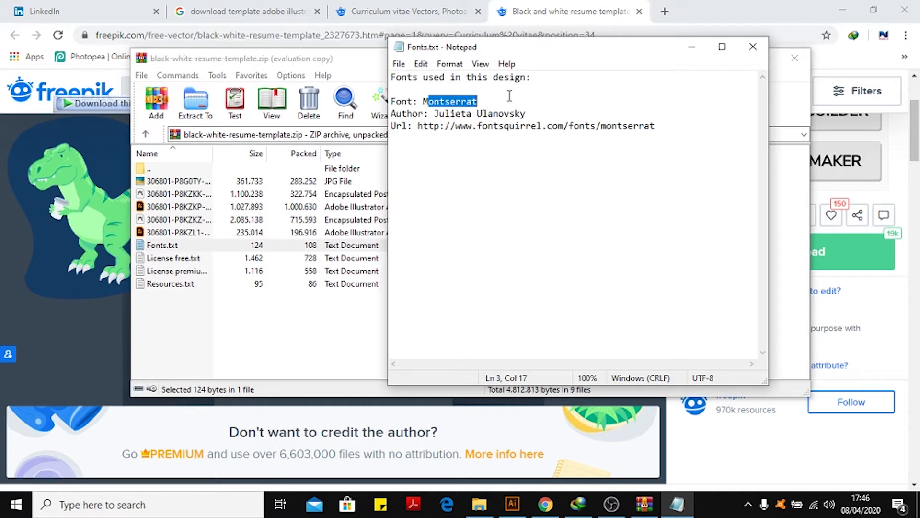
Close the fonts note and open the 306801-P8KZKZ-322.eps template from the archive.
{"action": "left_click", "coordinate": [753, 46]}
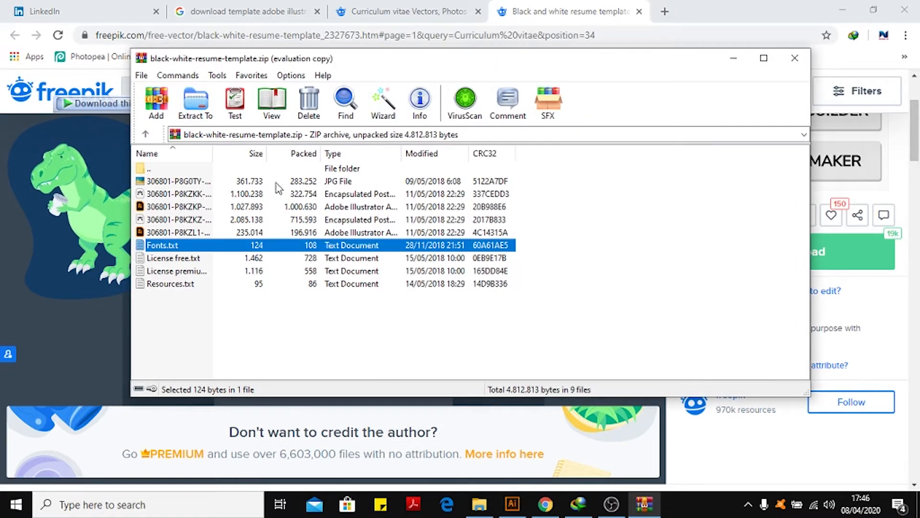
{"action": "left_click", "coordinate": [228, 206]}
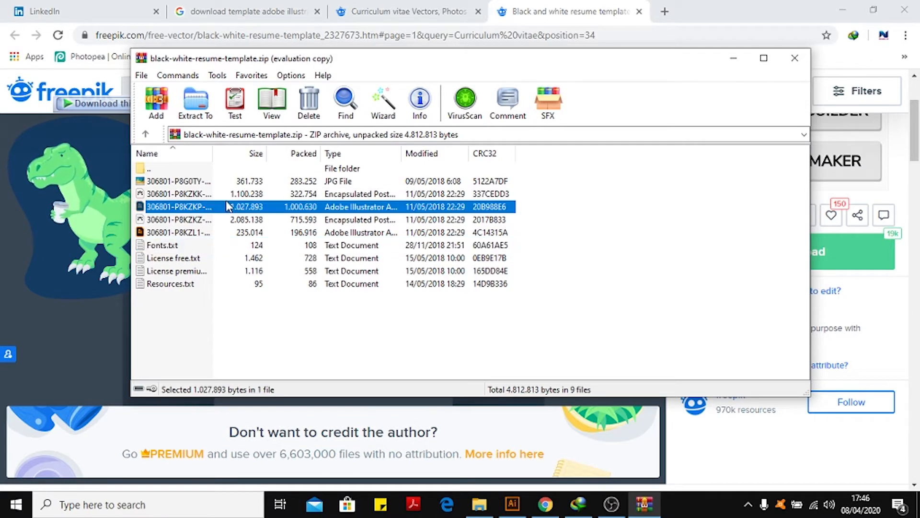
{"action": "left_click", "coordinate": [255, 220]}
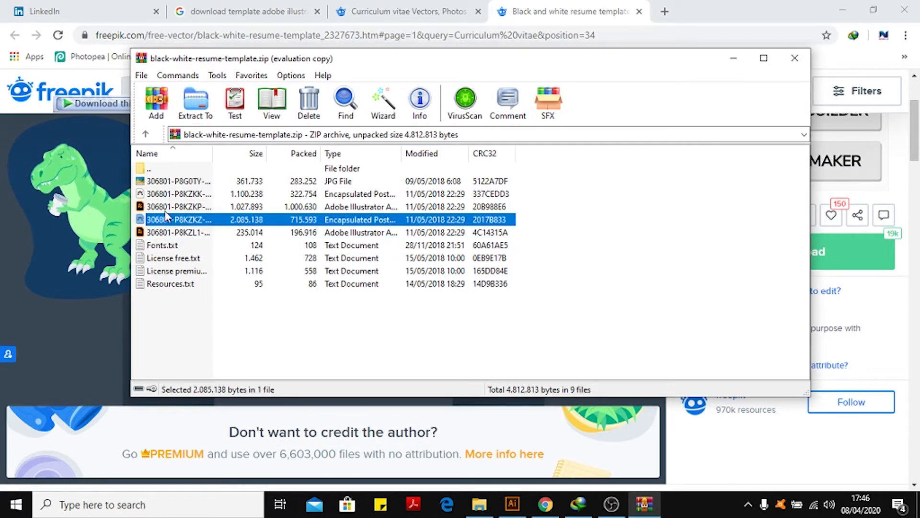
{"action": "left_click", "coordinate": [160, 193]}
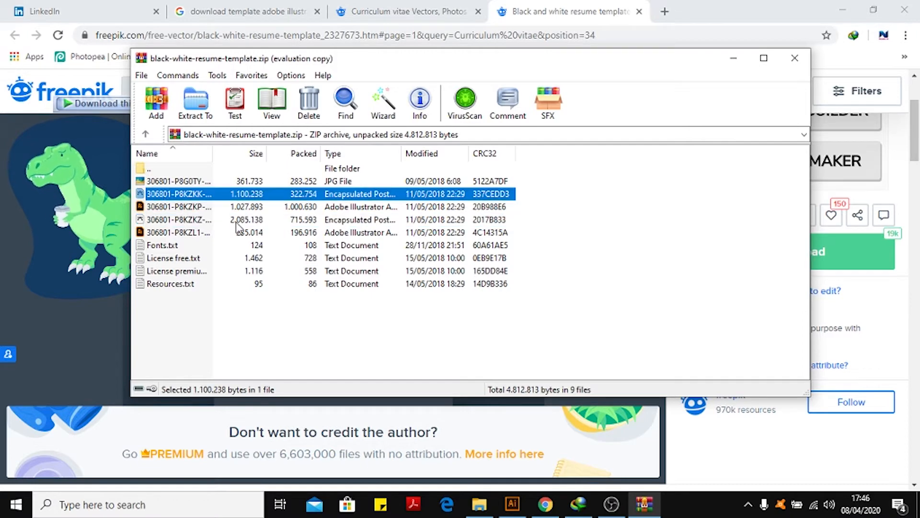
{"action": "left_click", "coordinate": [254, 222]}
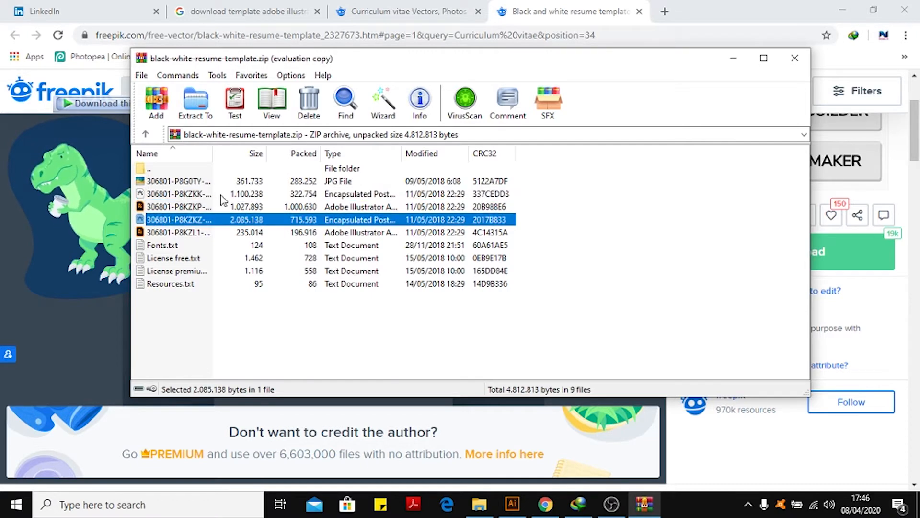
{"action": "left_click", "coordinate": [194, 207]}
{"action": "left_click", "coordinate": [192, 196]}
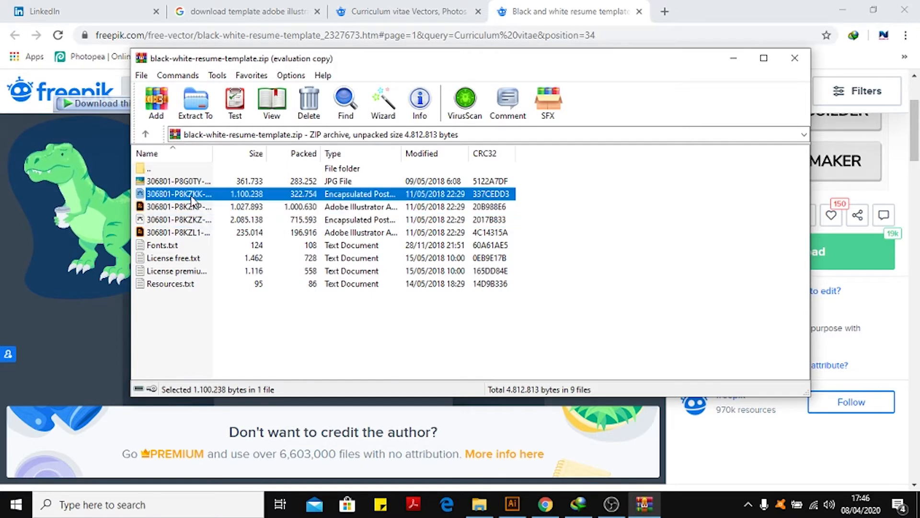
{"action": "left_click", "coordinate": [190, 232]}
{"action": "left_click", "coordinate": [637, 190]}
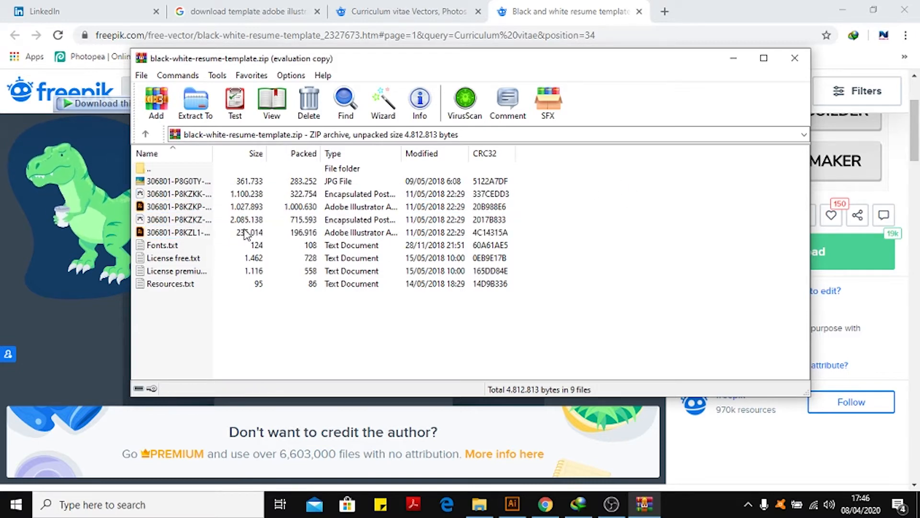
{"action": "left_click", "coordinate": [189, 221]}
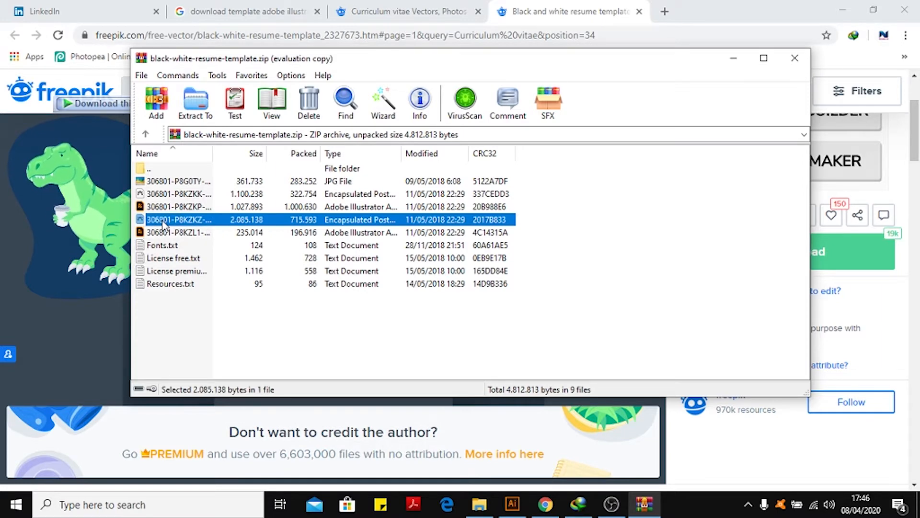
{"action": "double_click", "coordinate": [262, 219]}
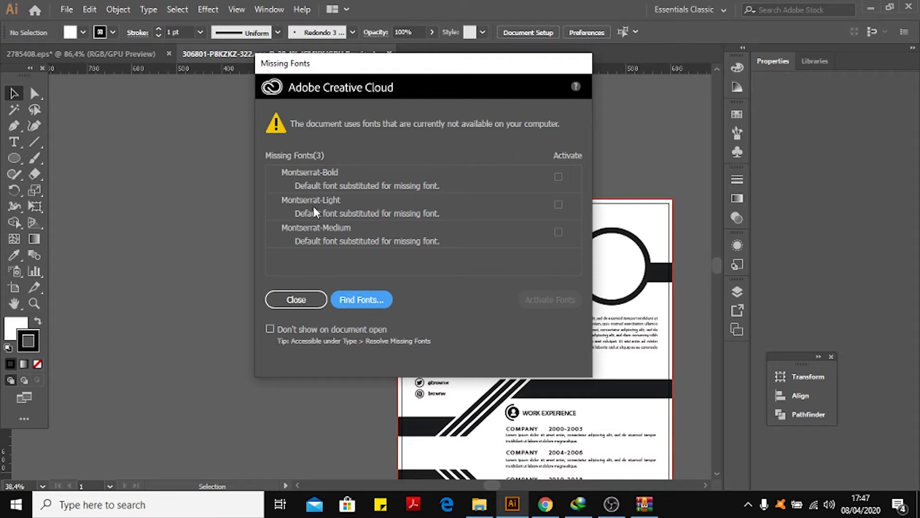
Dismiss the missing fonts dialog and examine the resume layout at several zoom levels.
{"action": "left_click", "coordinate": [312, 301]}
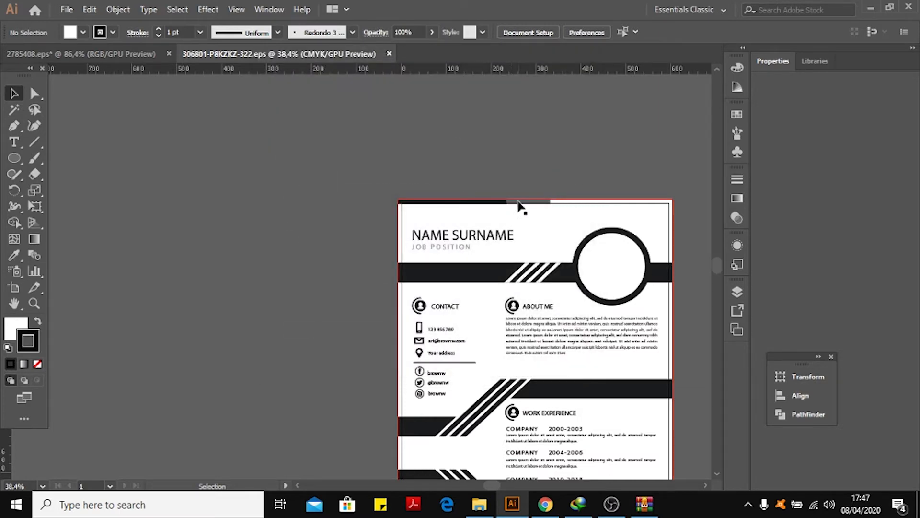
{"action": "key", "text": "space"}
{"action": "left_click_drag", "start_coordinate": [382, 129], "coordinate": [165, 97]}
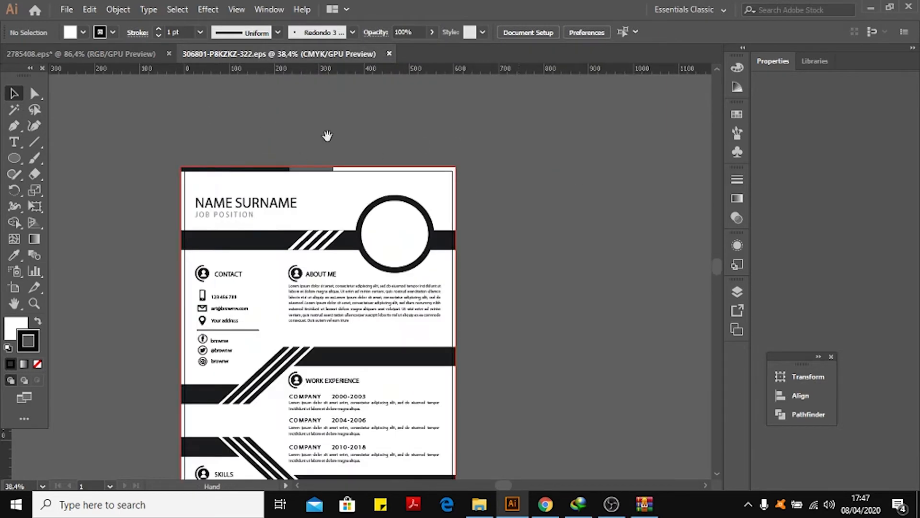
{"action": "left_click_drag", "start_coordinate": [478, 186], "coordinate": [253, 205]}
{"action": "left_click_drag", "start_coordinate": [497, 106], "coordinate": [379, 240]}
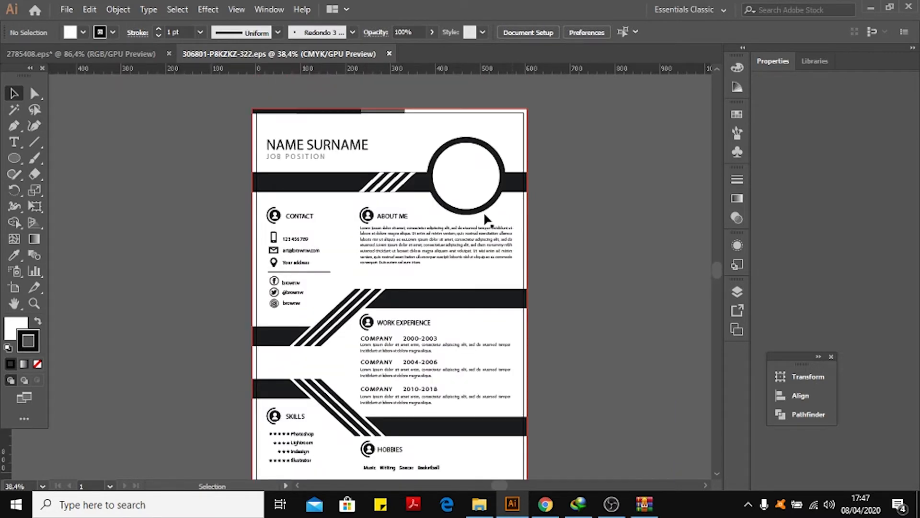
{"action": "key", "text": "space"}
{"action": "left_click_drag", "start_coordinate": [395, 176], "coordinate": [356, 150]}
{"action": "left_click_drag", "start_coordinate": [258, 226], "coordinate": [349, 222]}
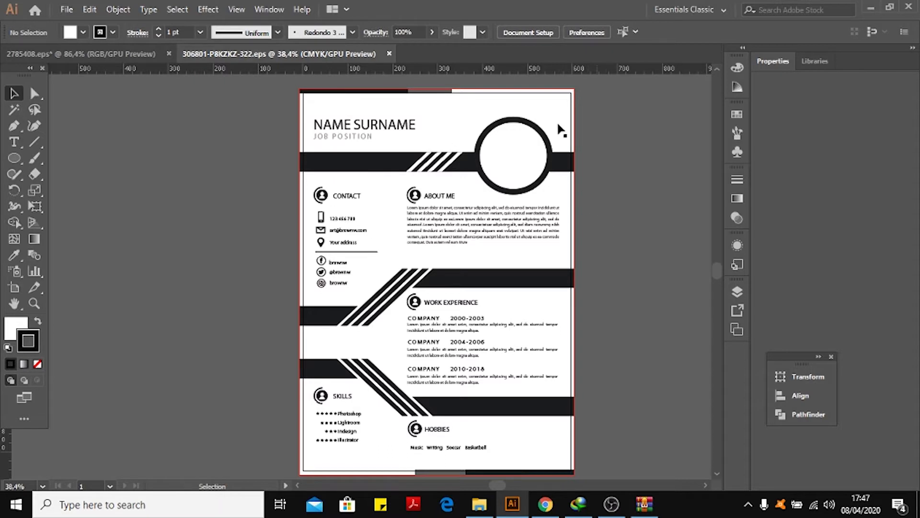
{"action": "left_click", "coordinate": [43, 486]}
{"action": "left_click", "coordinate": [84, 298]}
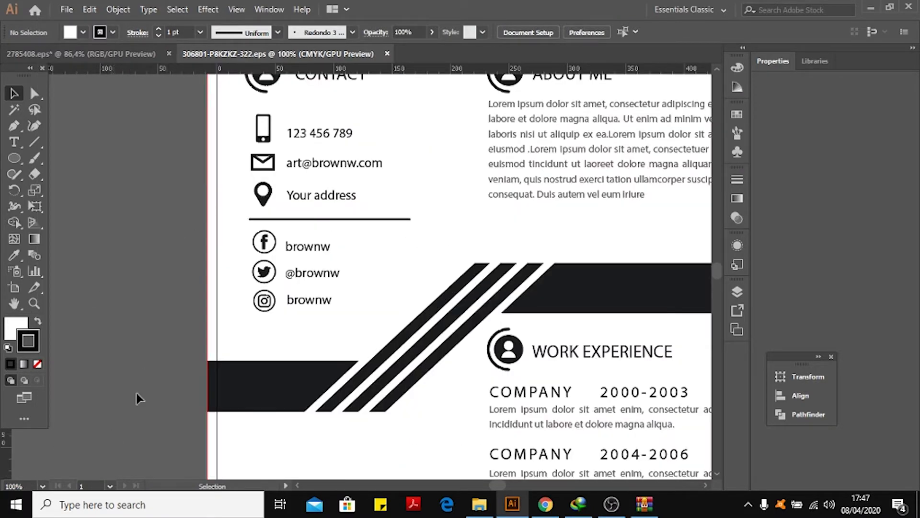
{"action": "left_click_drag", "start_coordinate": [608, 212], "coordinate": [569, 214]}
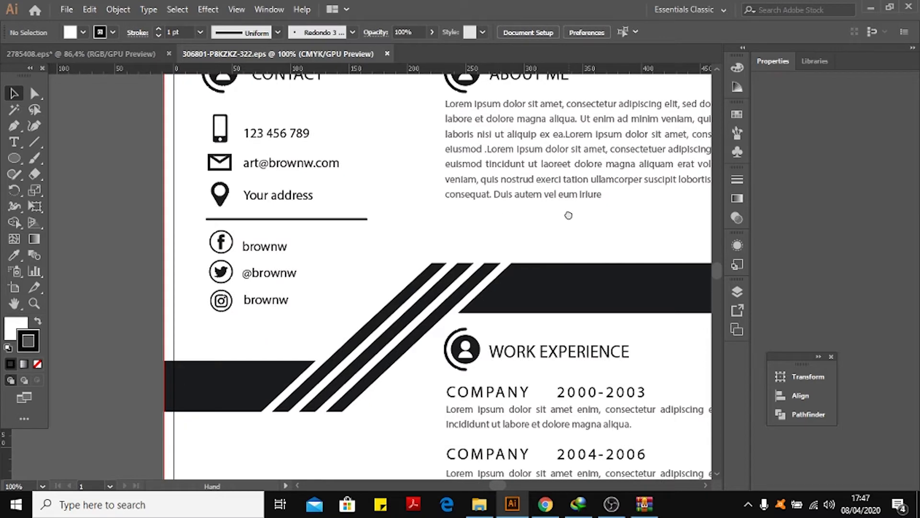
{"action": "key", "text": "a"}
{"action": "key", "text": "ctrl+plus"}
{"action": "key", "text": "ctrl+plus"}
{"action": "key", "text": "ctrl+plus"}
{"action": "key", "text": "ctrl+plus"}
{"action": "key", "text": "ctrl+minus"}
{"action": "key", "text": "ctrl+minus"}
{"action": "key", "text": "ctrl+minus"}
{"action": "key", "text": "ctrl+minus"}
{"action": "key", "text": "ctrl+minus"}
{"action": "key", "text": "ctrl+minus"}
{"action": "key", "text": "ctrl+minus"}
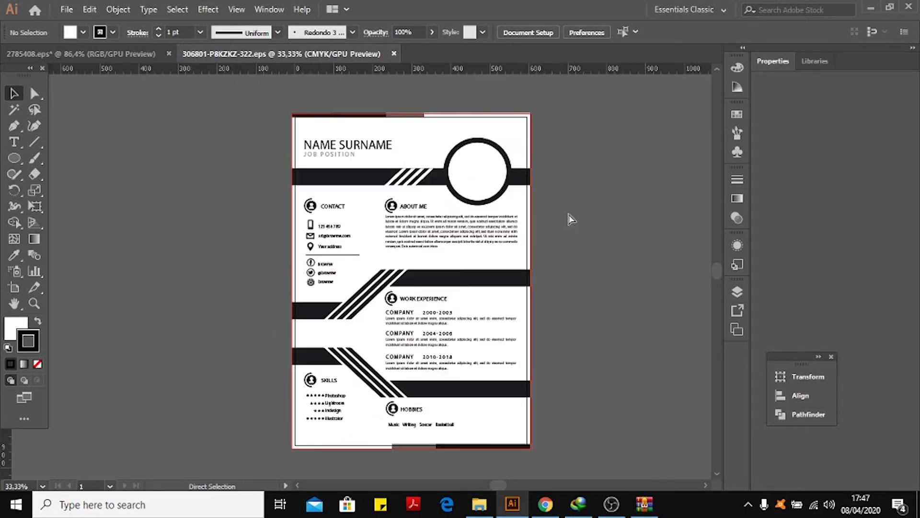
{"action": "key", "text": "ctrl+plus"}
{"action": "key", "text": "ctrl+minus"}
{"action": "left_click_drag", "start_coordinate": [569, 214], "coordinate": [522, 200]}
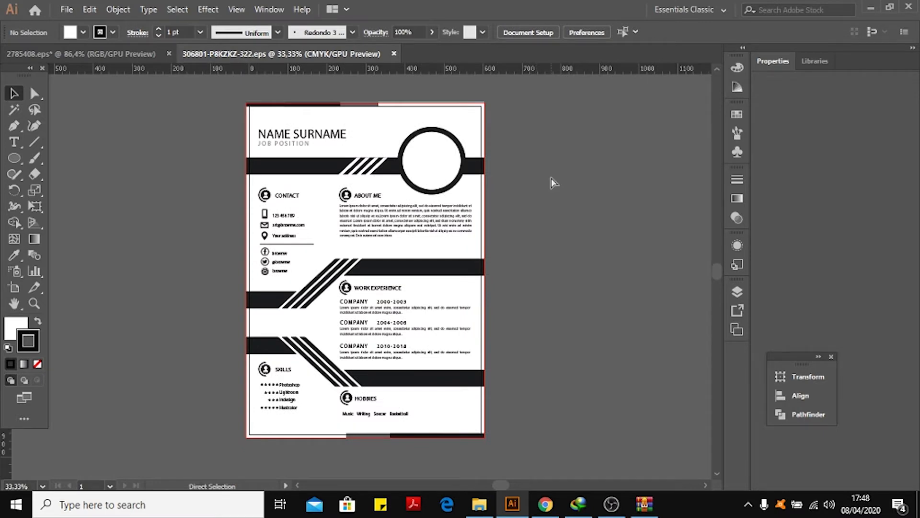
{"action": "key", "text": "ctrl+plus"}
{"action": "key", "text": "ctrl+plus"}
{"action": "left_click_drag", "start_coordinate": [432, 121], "coordinate": [465, 84]}
{"action": "left_click_drag", "start_coordinate": [435, 84], "coordinate": [454, 337]}
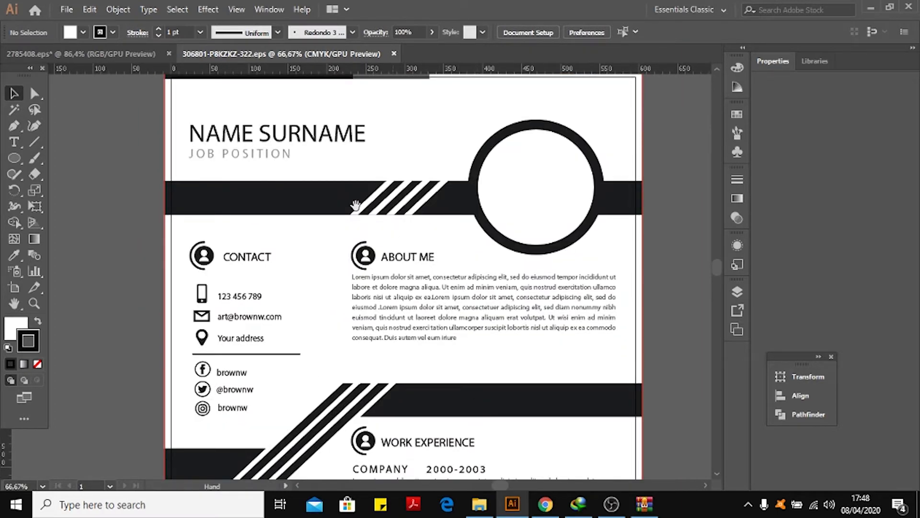
Drag the selected template group aside and undo the moves.
{"action": "left_click", "coordinate": [307, 139]}
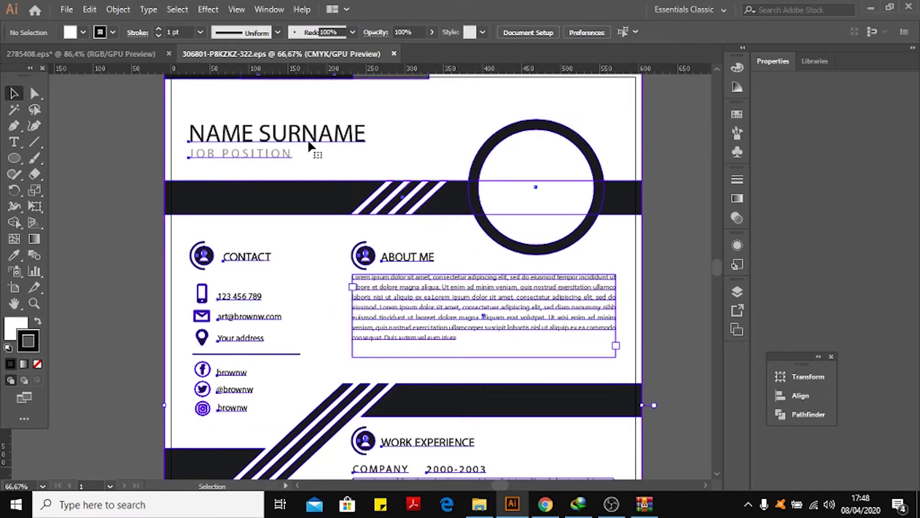
{"action": "left_click", "coordinate": [82, 109]}
{"action": "left_click_drag", "start_coordinate": [317, 141], "coordinate": [448, 151]}
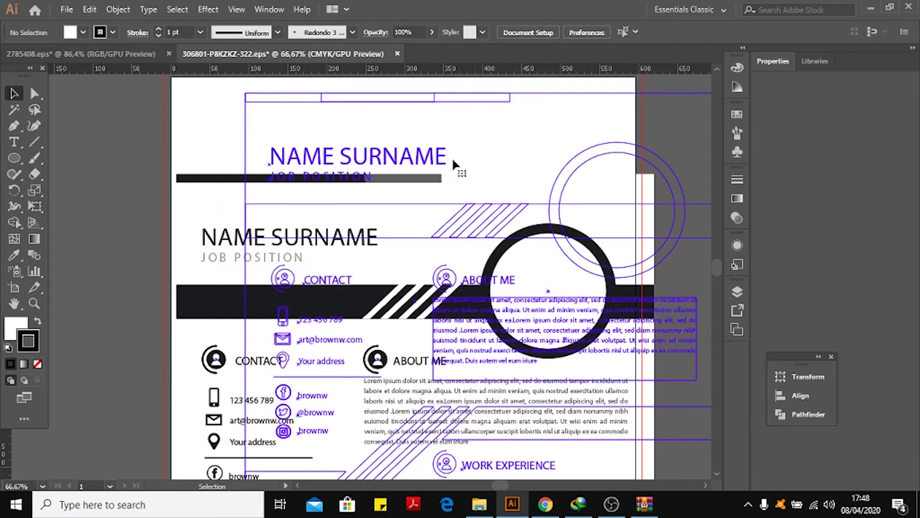
{"action": "left_click_drag", "start_coordinate": [620, 259], "coordinate": [494, 248]}
{"action": "key", "text": "ctrl+z"}
{"action": "key", "text": "ctrl+z"}
{"action": "key", "text": "ctrl+z"}
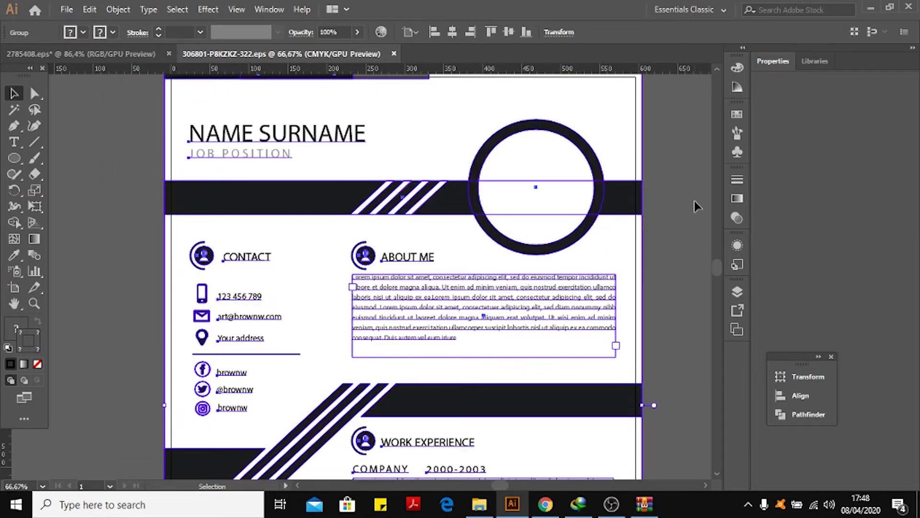
Ungroup the template's top-level group.
{"action": "left_click", "coordinate": [684, 144]}
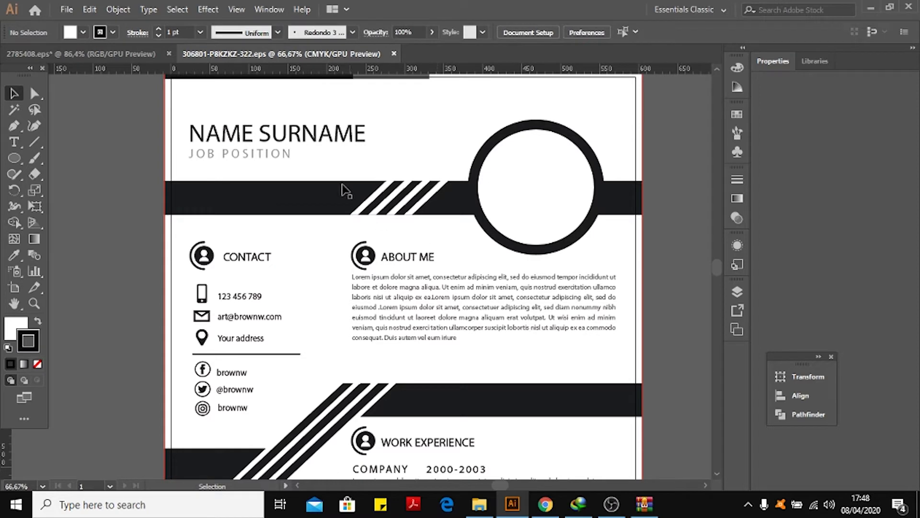
{"action": "left_click", "coordinate": [359, 136]}
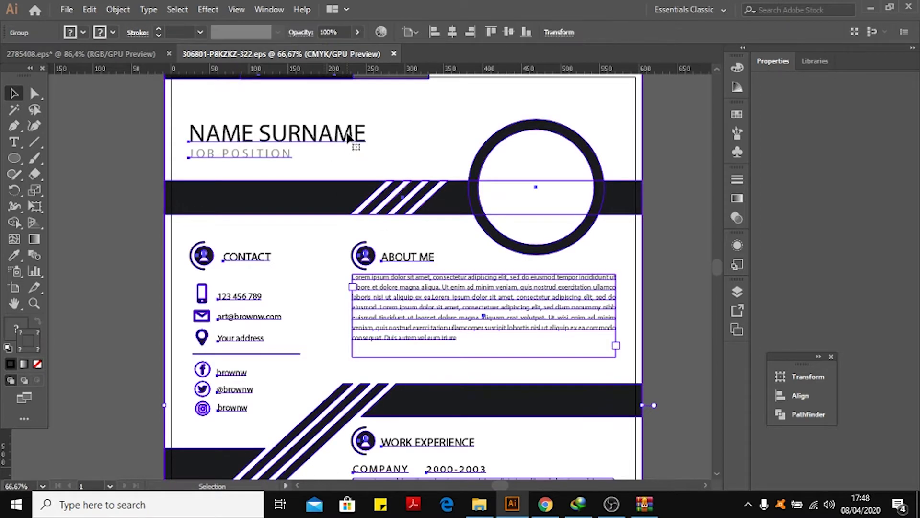
{"action": "right_click", "coordinate": [347, 134]}
{"action": "left_click", "coordinate": [413, 246]}
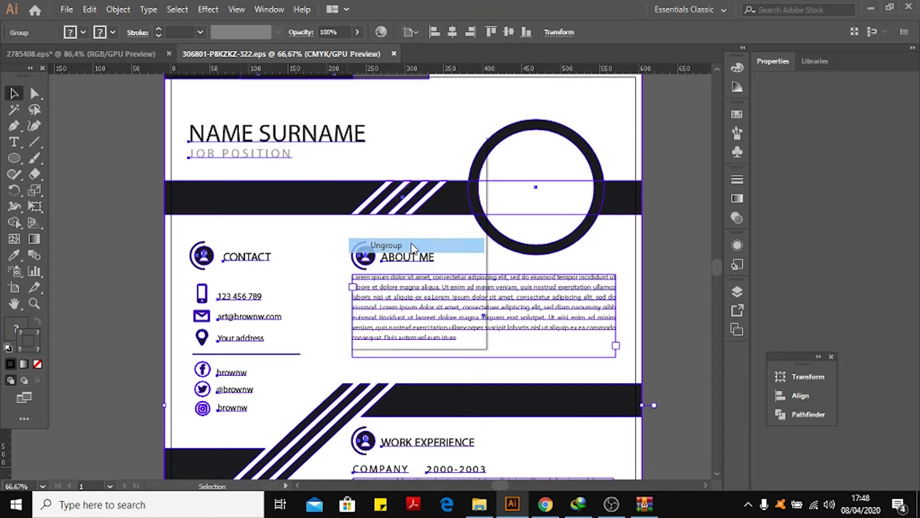
Select the NAME SURNAME and JOB POSITION group and ungroup it.
{"action": "left_click", "coordinate": [145, 159]}
{"action": "left_click", "coordinate": [289, 135]}
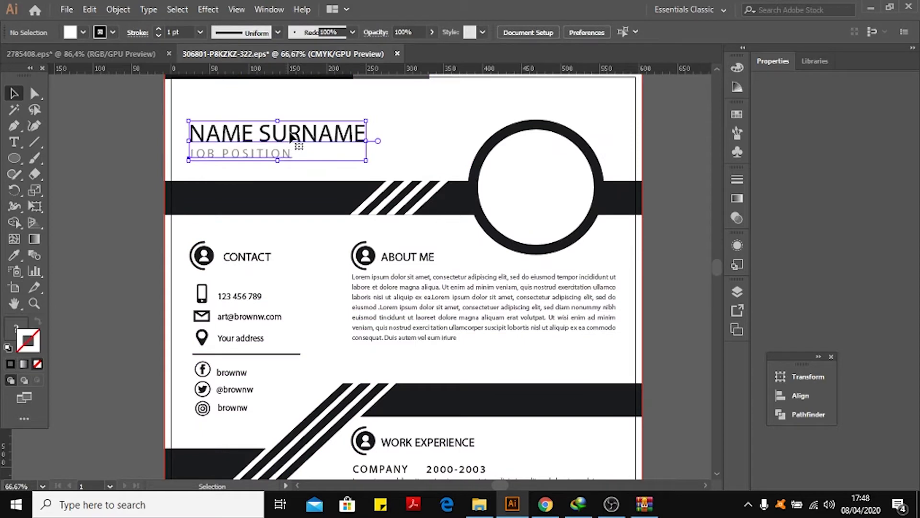
{"action": "left_click", "coordinate": [117, 150]}
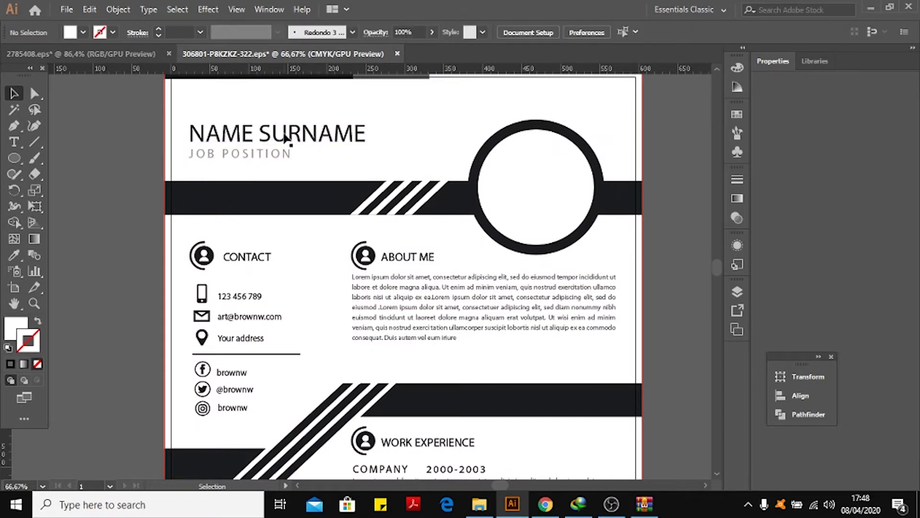
{"action": "left_click", "coordinate": [249, 130]}
{"action": "left_click_drag", "start_coordinate": [249, 129], "coordinate": [274, 146]}
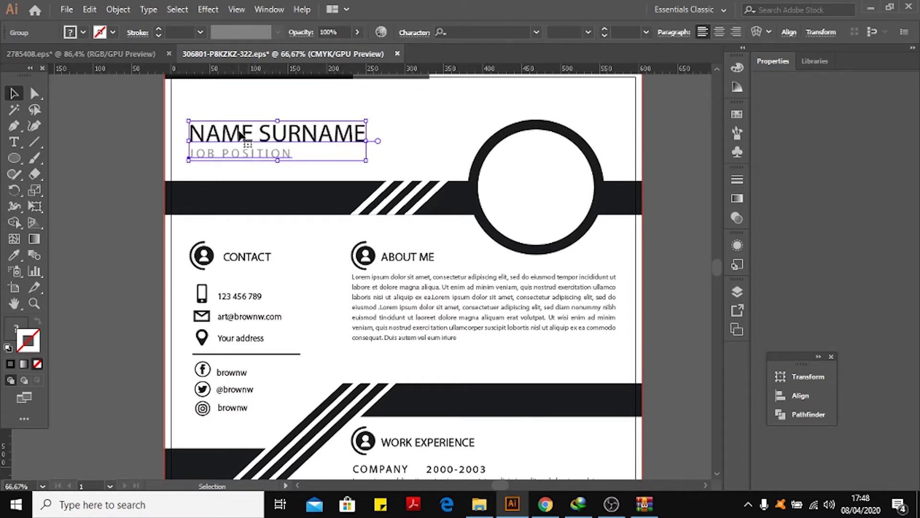
{"action": "left_click", "coordinate": [119, 128]}
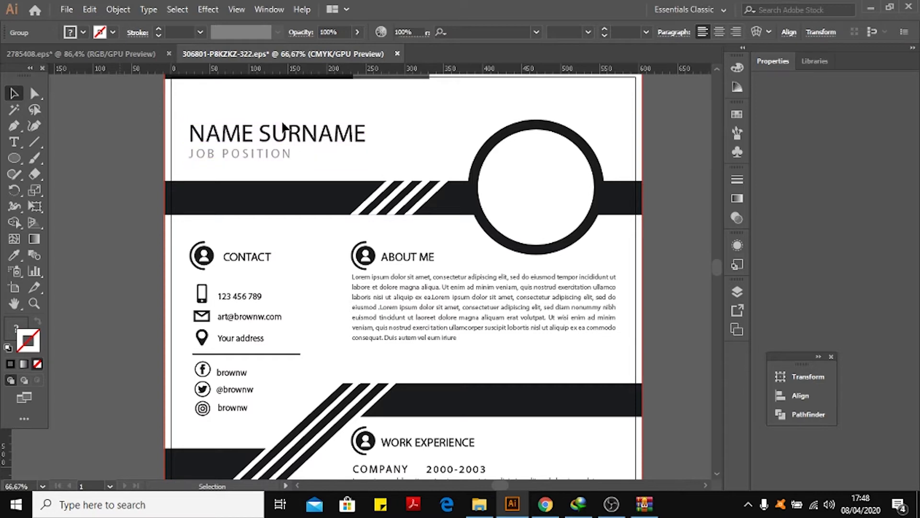
{"action": "left_click", "coordinate": [239, 132]}
{"action": "right_click", "coordinate": [239, 136]}
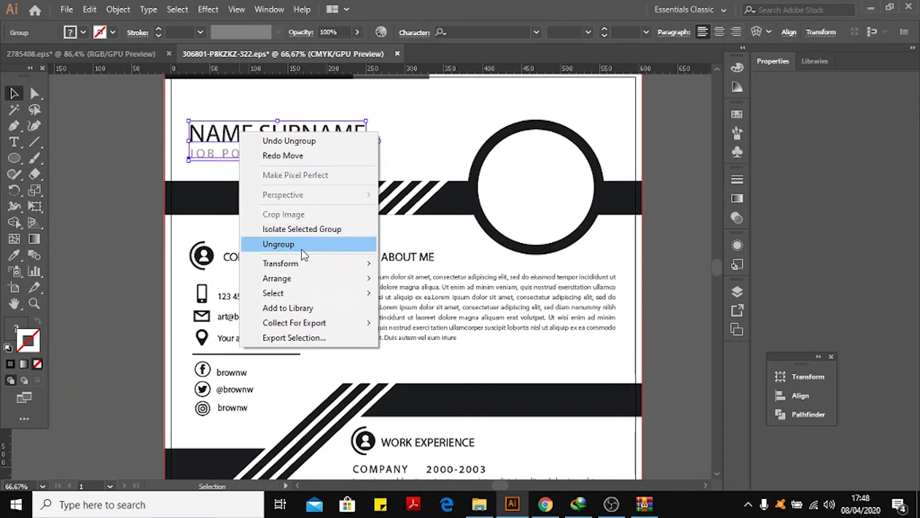
{"action": "left_click", "coordinate": [283, 242]}
Place the type cursor in the NAME SURNAME heading to check its font, then return to selection.
{"action": "left_click", "coordinate": [72, 152]}
{"action": "left_click", "coordinate": [217, 137]}
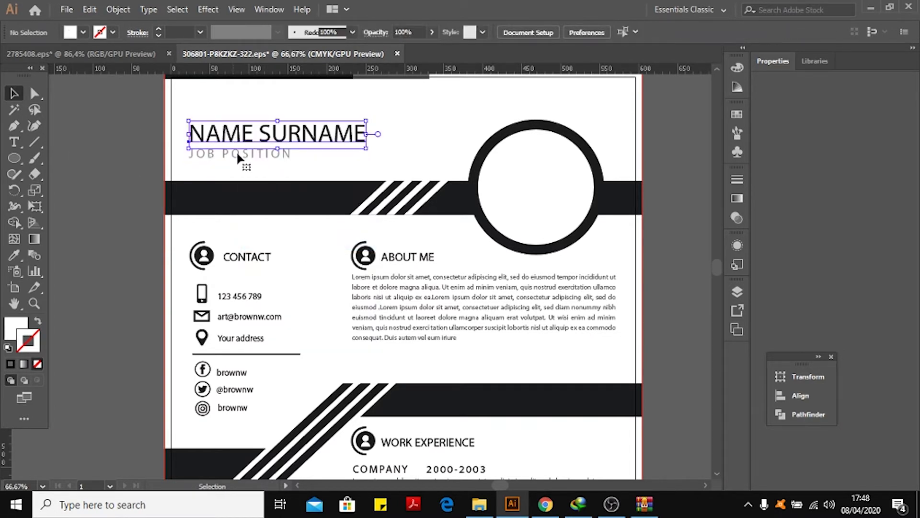
{"action": "left_click", "coordinate": [236, 153]}
{"action": "left_click", "coordinate": [139, 155]}
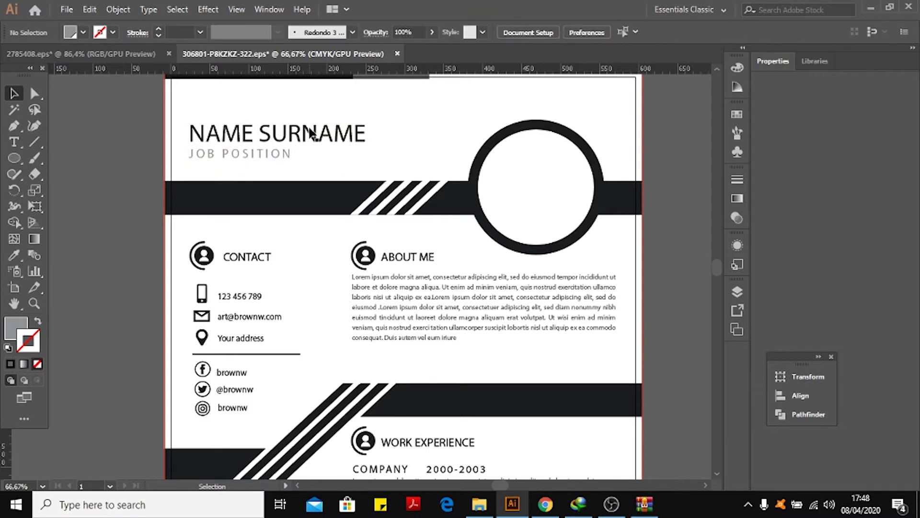
{"action": "left_click", "coordinate": [225, 137]}
{"action": "left_click", "coordinate": [119, 129]}
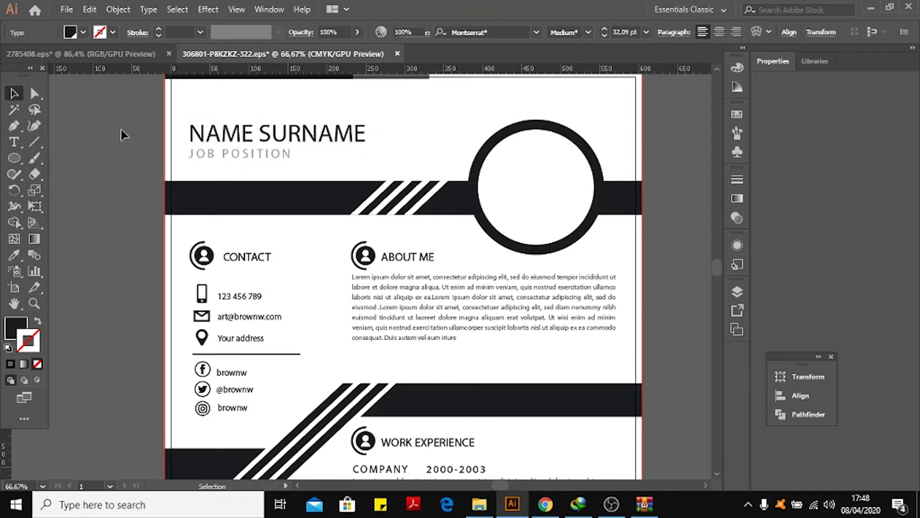
{"action": "left_click", "coordinate": [226, 141]}
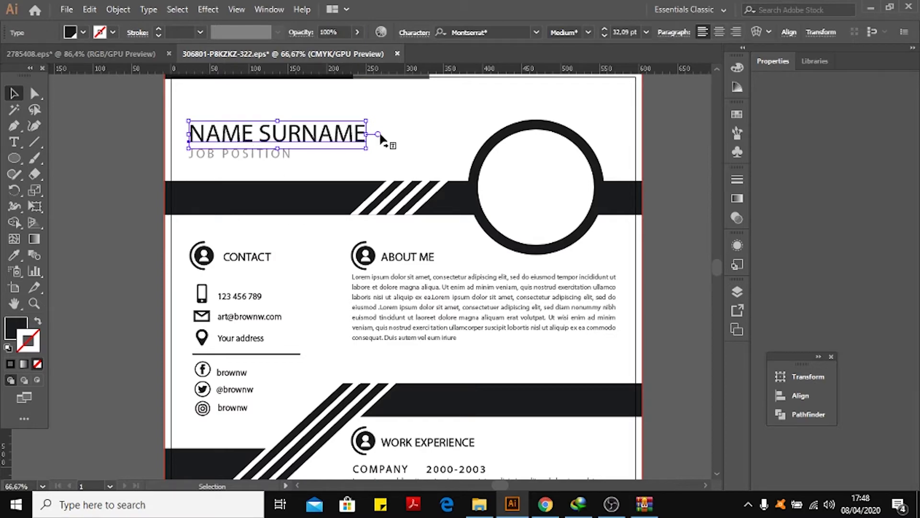
{"action": "left_click", "coordinate": [14, 144]}
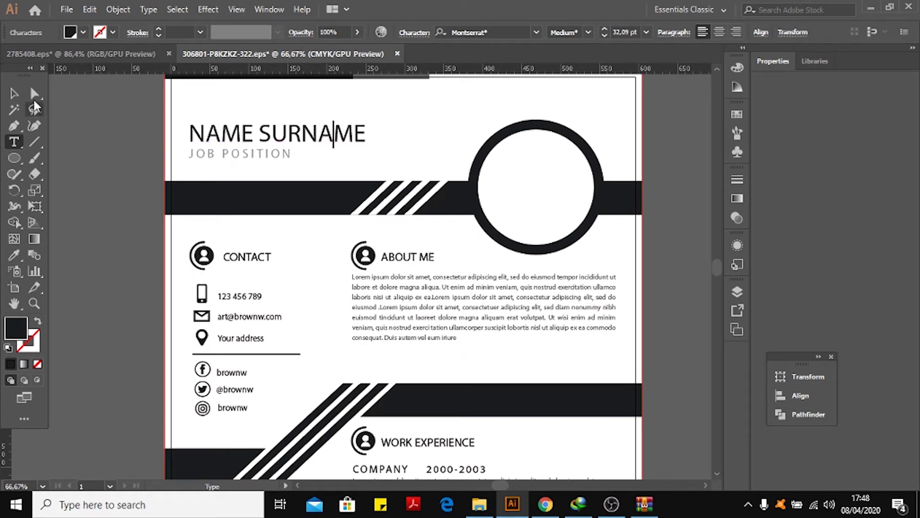
{"action": "left_click", "coordinate": [16, 94]}
{"action": "left_click", "coordinate": [129, 126]}
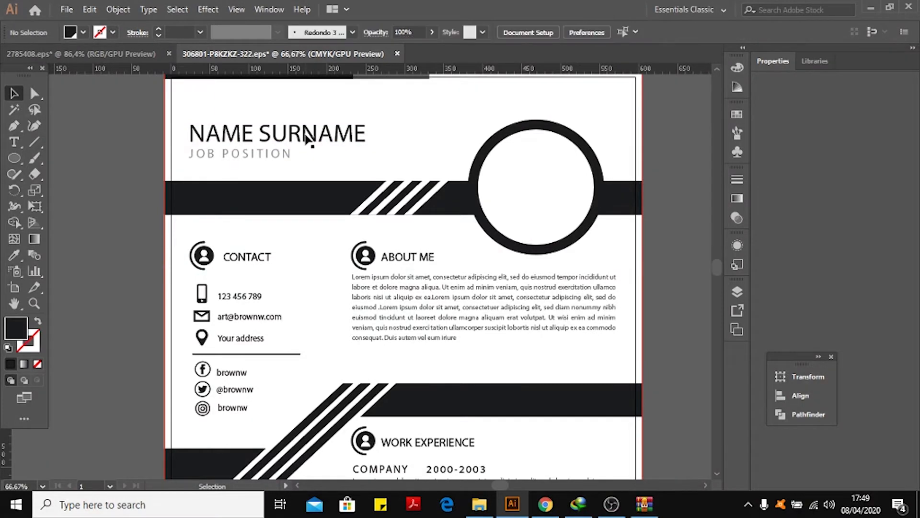
Replace the NAME SURNAME heading text with the person's full name.
{"action": "left_click", "coordinate": [305, 137]}
{"action": "double_click", "coordinate": [305, 137]}
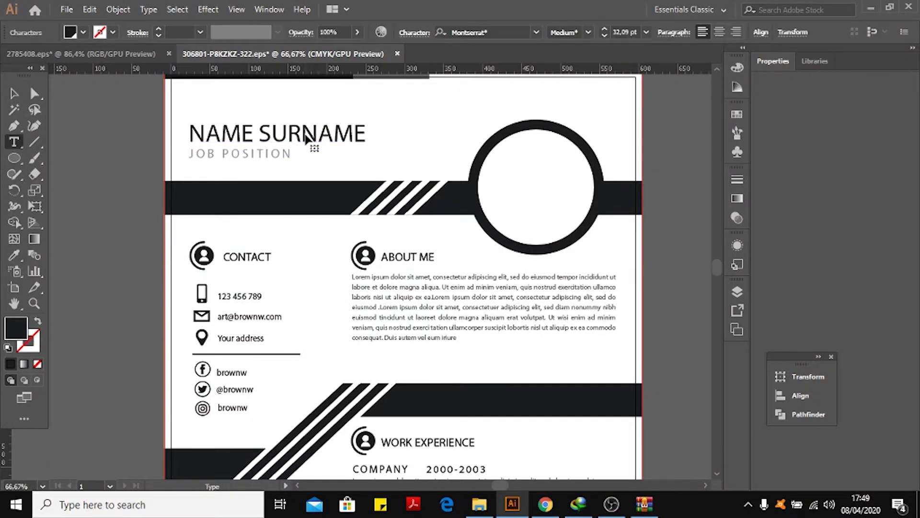
{"action": "key", "text": "ctrl+a"}
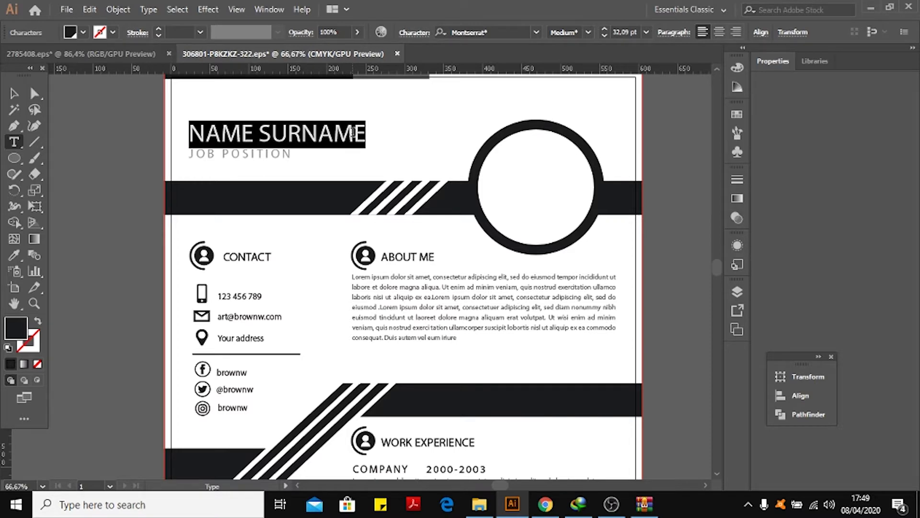
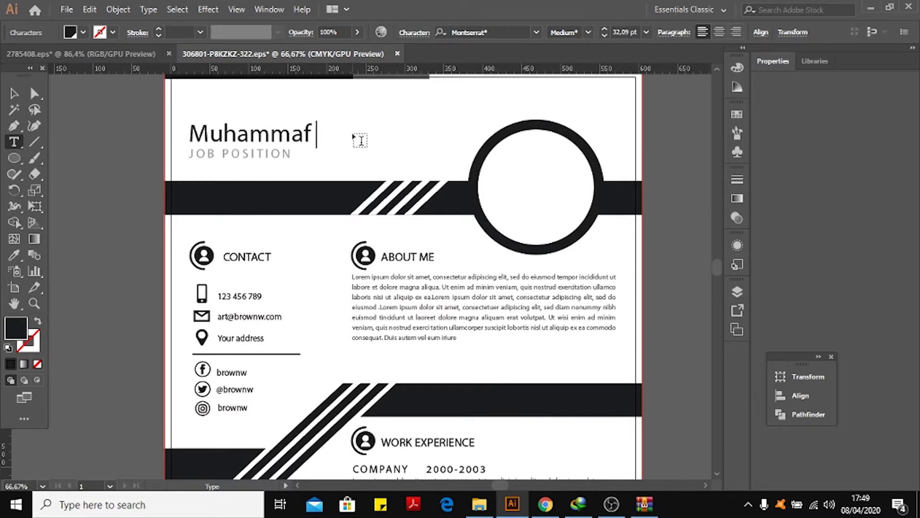
Set the name heading's font to Days Regular at 38 pt.
{"action": "key", "text": "ctrl+a"}
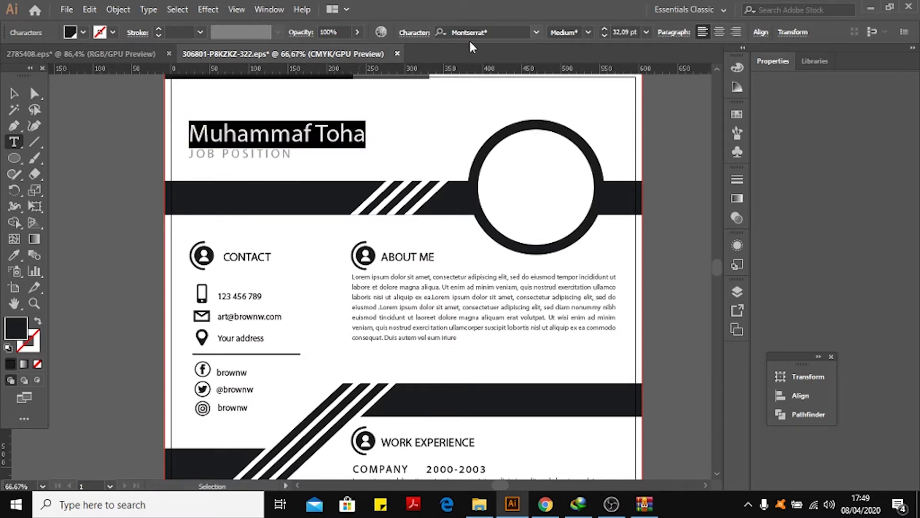
{"action": "left_click", "coordinate": [486, 33]}
{"action": "type", "text": "da"}
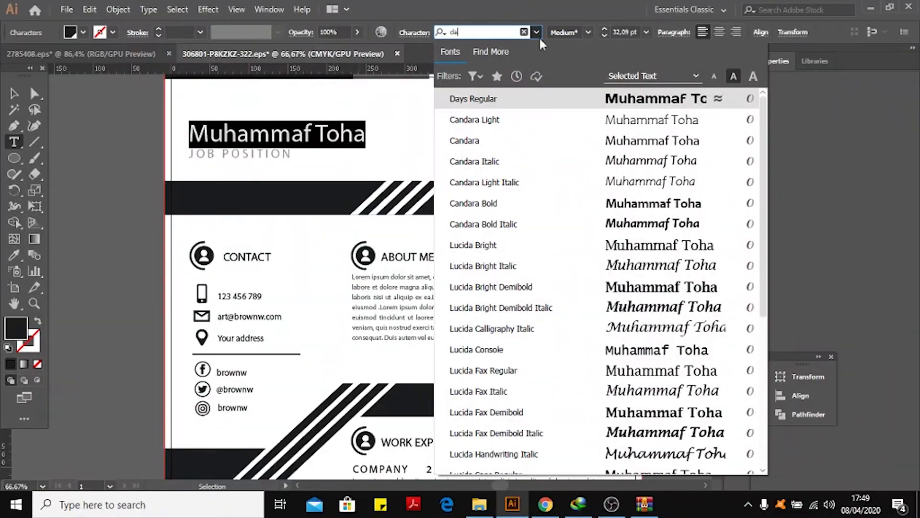
{"action": "left_click", "coordinate": [539, 100]}
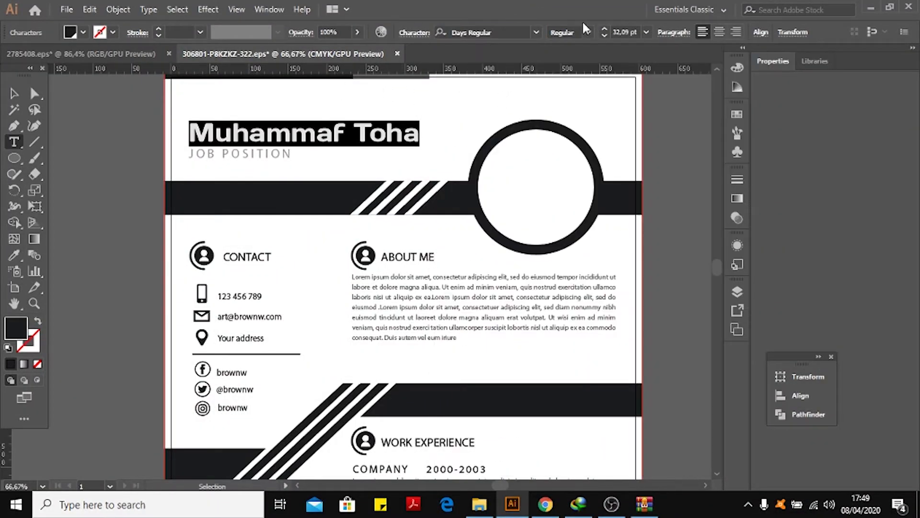
{"action": "left_click_drag", "start_coordinate": [631, 32], "coordinate": [610, 32]}
{"action": "type", "text": "38"}
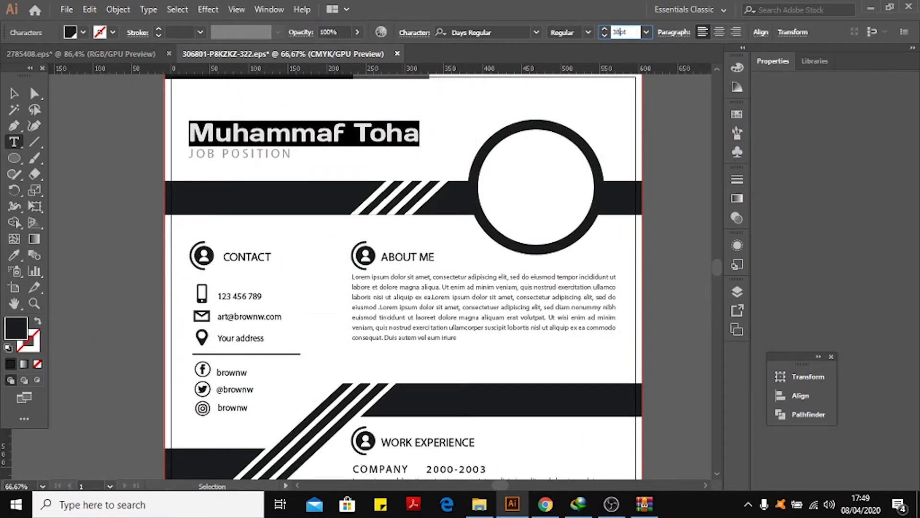
{"action": "key", "text": "Return"}
{"action": "left_click", "coordinate": [14, 94]}
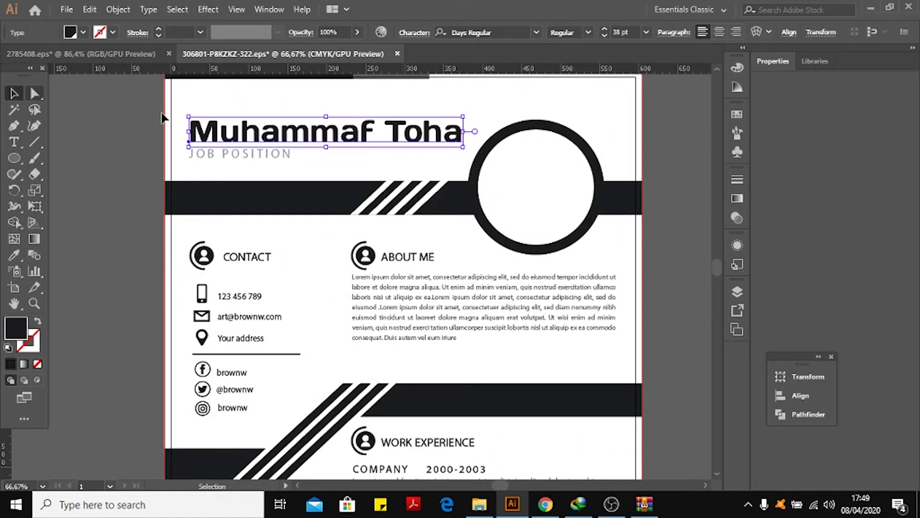
Replace the JOB POSITION subtitle with Mahasiswa.
{"action": "left_click", "coordinate": [127, 148]}
{"action": "left_click", "coordinate": [235, 156]}
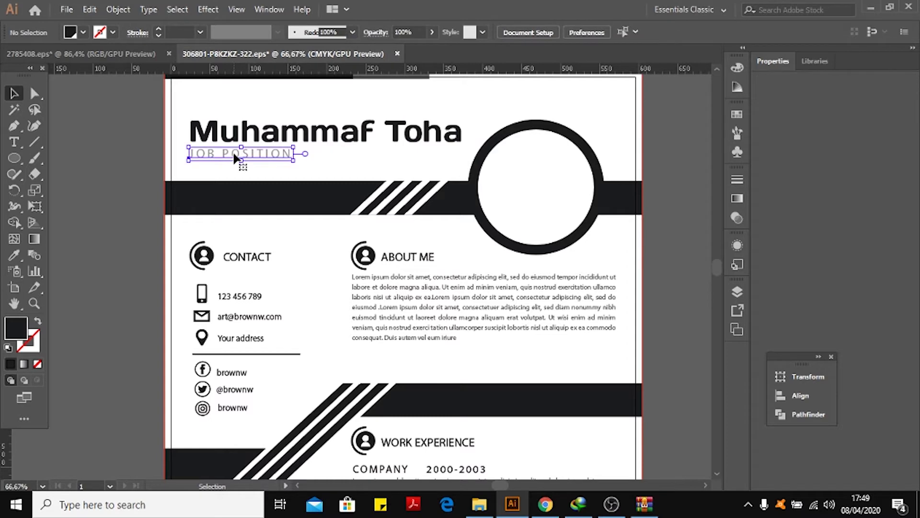
{"action": "double_click", "coordinate": [235, 155]}
{"action": "triple_click", "coordinate": [237, 150]}
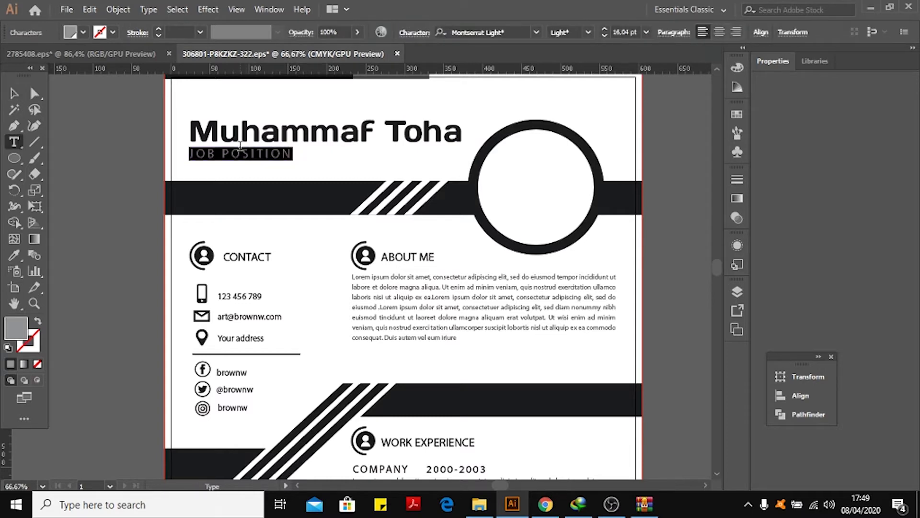
{"action": "type", "text": "MA"}
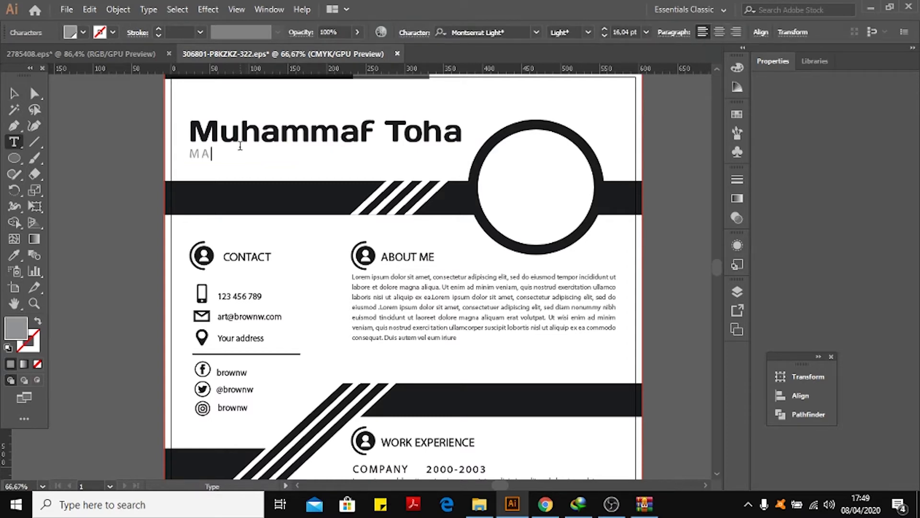
{"action": "type", "text": "HASISW"}
{"action": "key", "text": "BackSpace"}
{"action": "key", "text": "BackSpace"}
{"action": "key", "text": "BackSpace"}
{"action": "key", "text": "BackSpace"}
{"action": "key", "text": "BackSpace"}
{"action": "key", "text": "BackSpace"}
{"action": "key", "text": "BackSpace"}
{"action": "key", "text": "BackSpace"}
{"action": "type", "text": "Mahasiswa"}
Set the Mahasiswa subtitle's font to Days Regular.
{"action": "double_click", "coordinate": [240, 156]}
{"action": "type", "text": "da"}
{"action": "key", "text": "Down"}
{"action": "key", "text": "Up"}
{"action": "key", "text": "Return"}
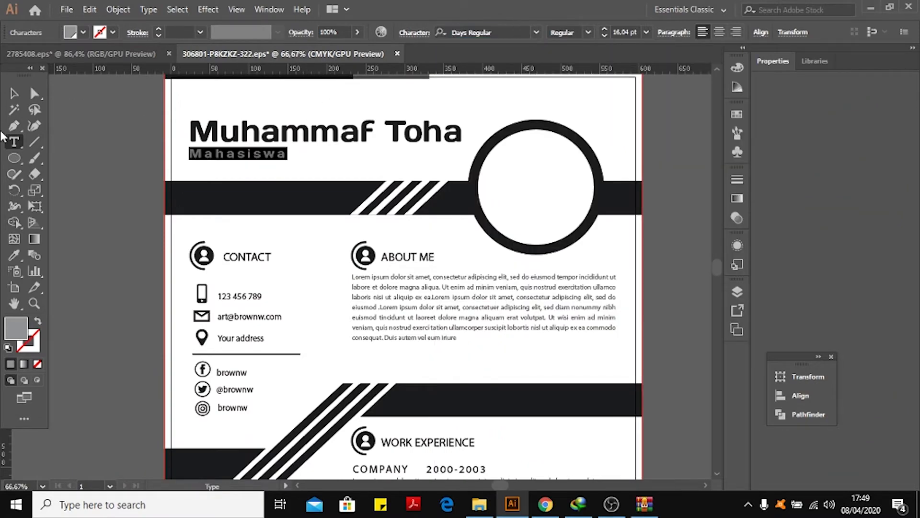
{"action": "left_click", "coordinate": [13, 93]}
{"action": "left_click", "coordinate": [82, 113]}
Drag the About Me section group aside and undo the move.
{"action": "scroll", "coordinate": [373, 181], "scroll_direction": "up", "scroll_amount": 2}
{"action": "scroll", "coordinate": [373, 181], "scroll_direction": "down", "scroll_amount": 3}
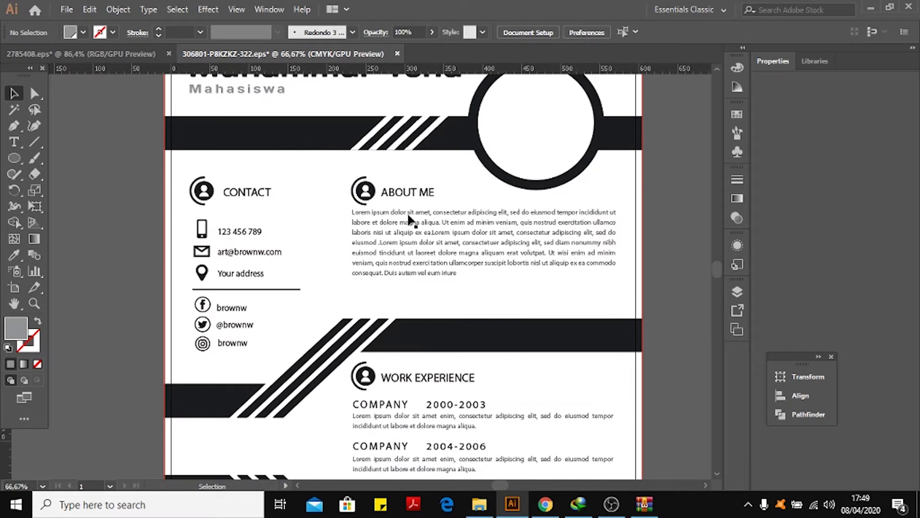
{"action": "left_click", "coordinate": [428, 211]}
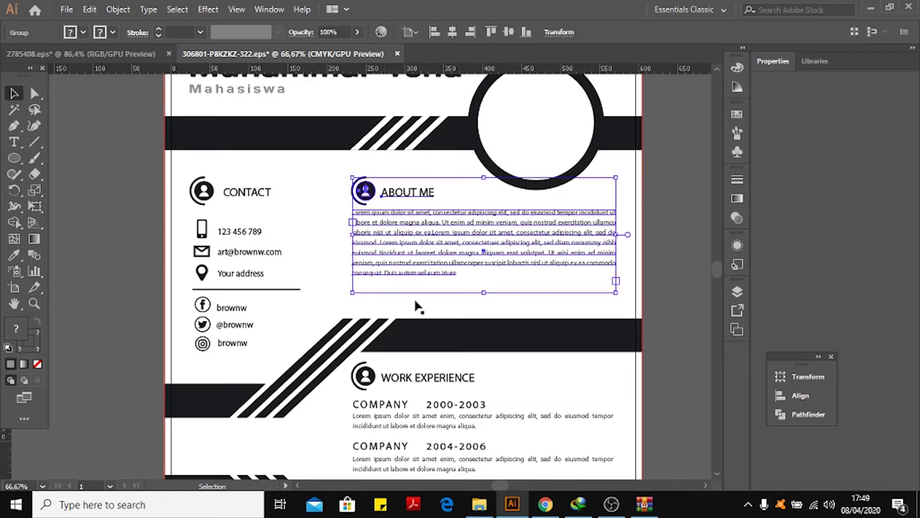
{"action": "left_click", "coordinate": [91, 149]}
{"action": "left_click", "coordinate": [431, 227]}
{"action": "left_click_drag", "start_coordinate": [431, 227], "coordinate": [460, 287]}
{"action": "key", "text": "ctrl+z"}
Ungroup the About Me section group.
{"action": "left_click", "coordinate": [63, 159]}
{"action": "scroll", "coordinate": [259, 189], "scroll_direction": "up", "scroll_amount": 2}
{"action": "scroll", "coordinate": [384, 194], "scroll_direction": "down", "scroll_amount": 2}
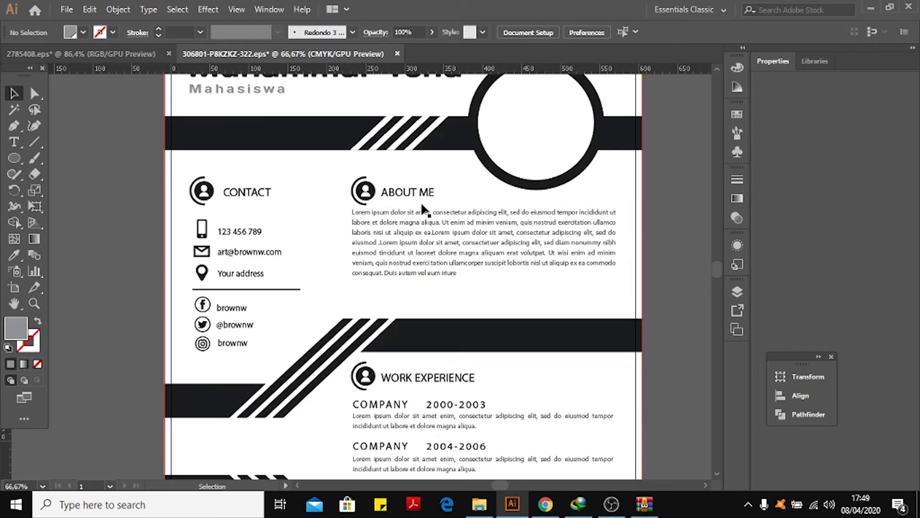
{"action": "left_click", "coordinate": [419, 236]}
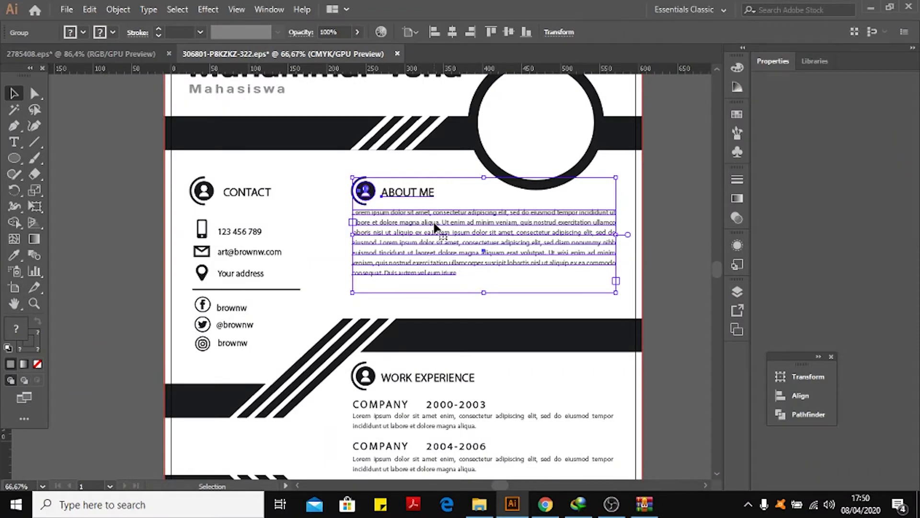
{"action": "right_click", "coordinate": [435, 227]}
{"action": "left_click", "coordinate": [498, 335]}
{"action": "left_click", "coordinate": [666, 217]}
Replace the ABOUT ME heading with Tentang Saya.
{"action": "left_click", "coordinate": [499, 234]}
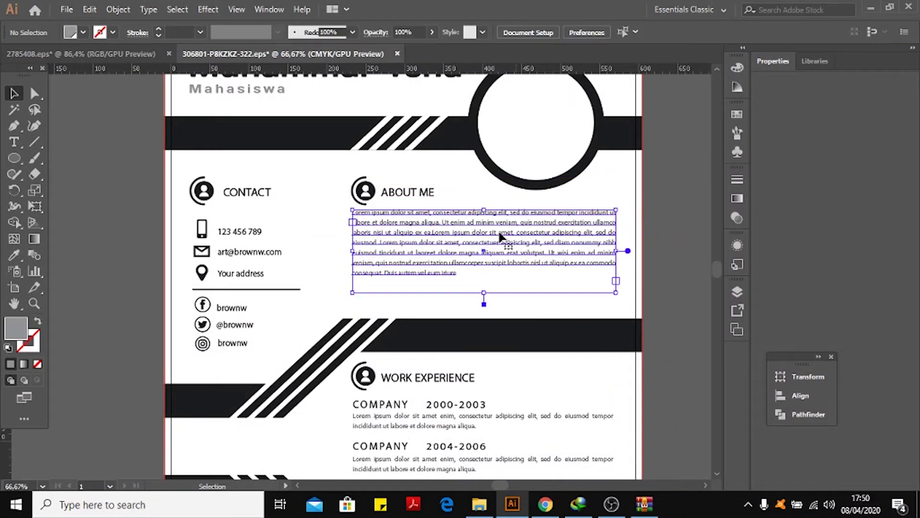
{"action": "left_click", "coordinate": [420, 197]}
{"action": "left_click", "coordinate": [664, 214]}
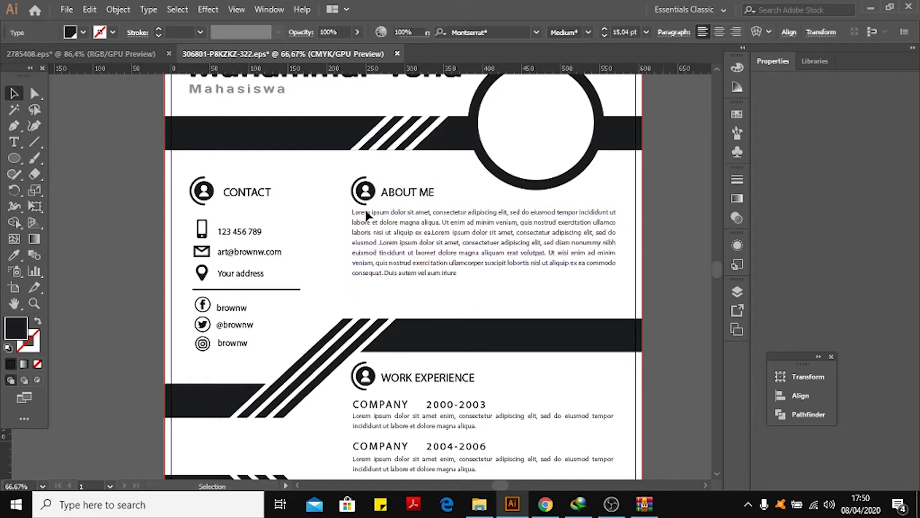
{"action": "left_click", "coordinate": [402, 195]}
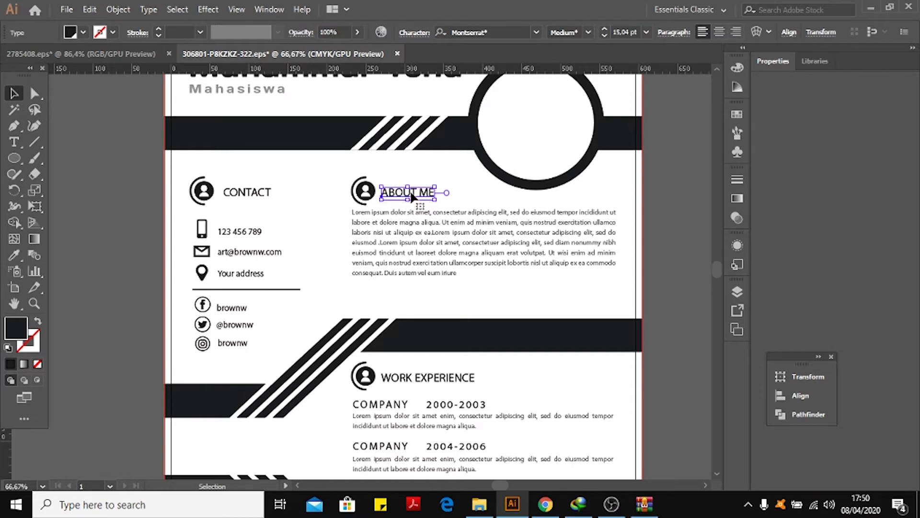
{"action": "double_click", "coordinate": [404, 194]}
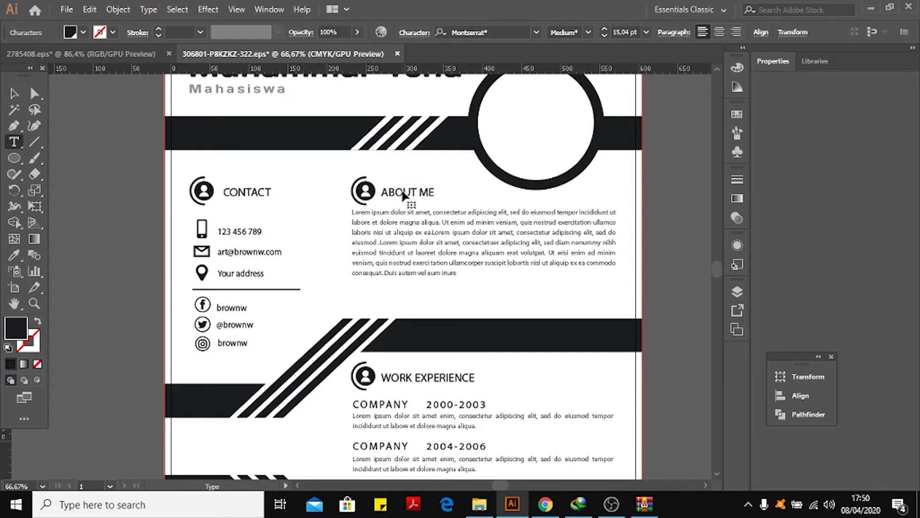
{"action": "key", "text": "ctrl+a"}
{"action": "type", "text": "t"}
Insert the placeholder text sdfdsfdsfd into the About Me paragraph.
{"action": "left_click", "coordinate": [453, 240]}
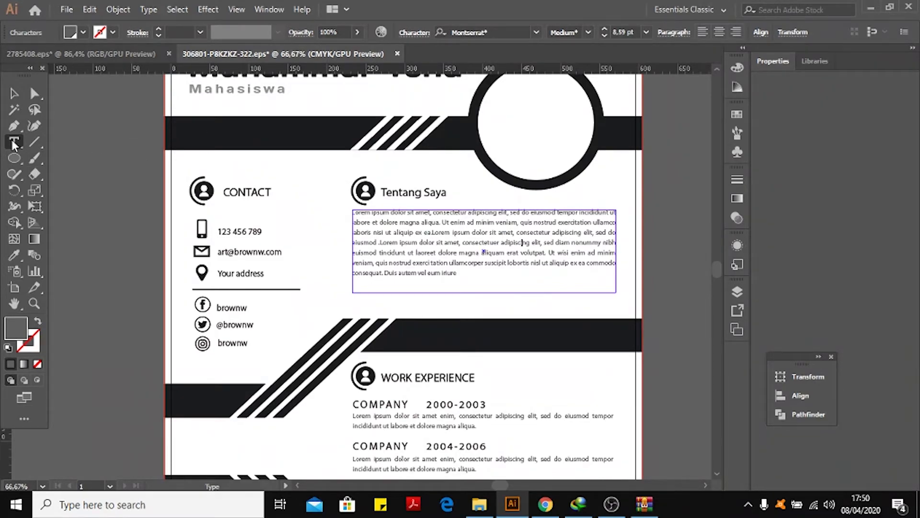
{"action": "left_click", "coordinate": [462, 237]}
{"action": "type", "text": "sdfdsfdsfd"}
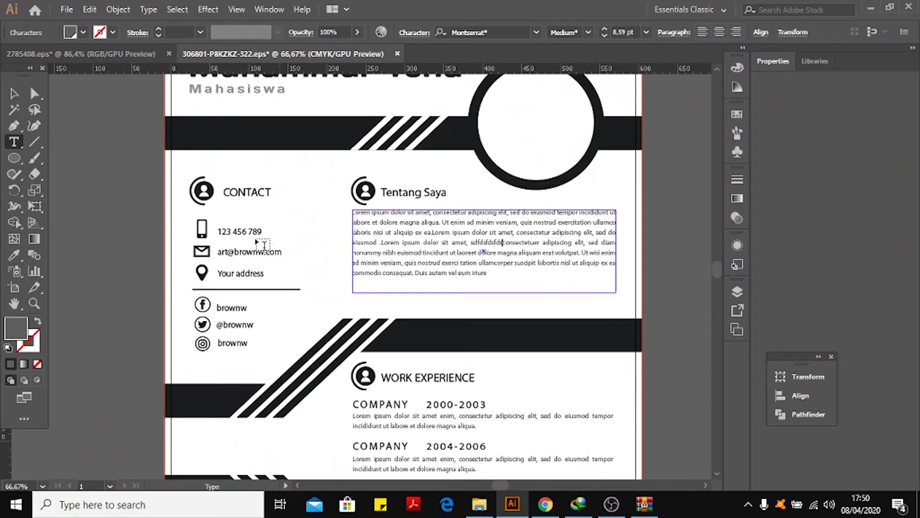
{"action": "left_click", "coordinate": [13, 96]}
{"action": "left_click", "coordinate": [62, 139]}
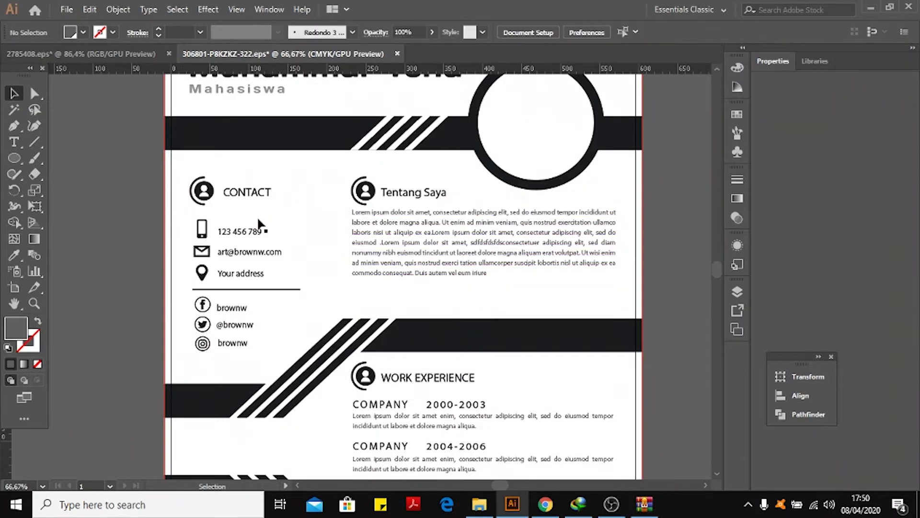
Ungroup the Contact section group.
{"action": "left_click", "coordinate": [249, 199]}
{"action": "right_click", "coordinate": [238, 188]}
{"action": "left_click", "coordinate": [283, 301]}
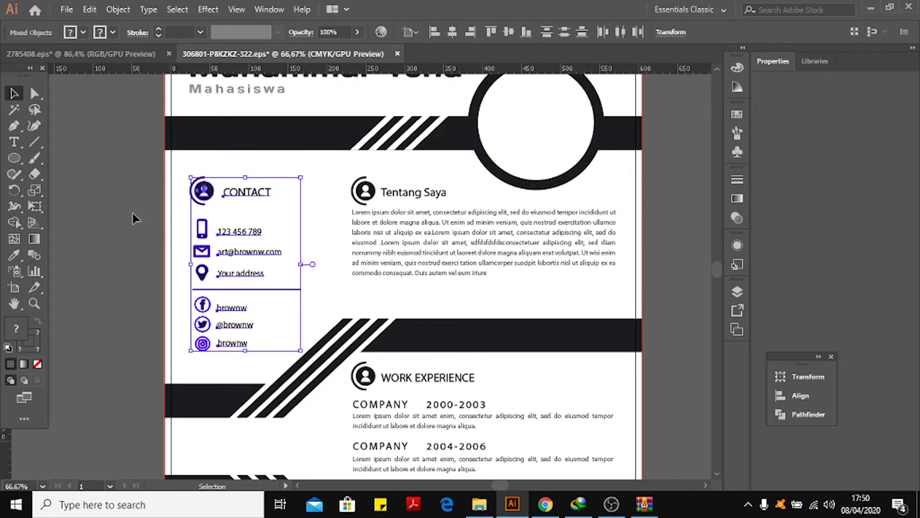
{"action": "left_click", "coordinate": [134, 214]}
Ungroup the group of contact details below the Contact heading.
{"action": "left_click", "coordinate": [238, 235]}
{"action": "right_click", "coordinate": [238, 234]}
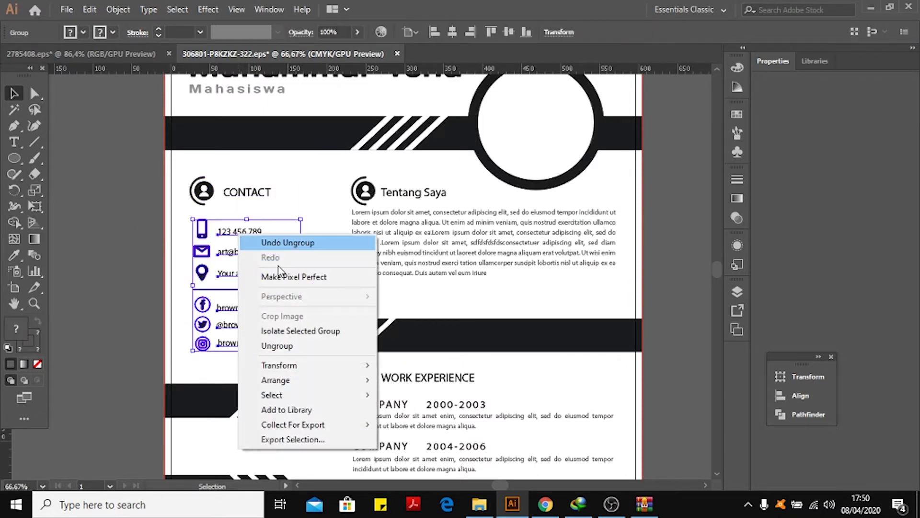
{"action": "left_click", "coordinate": [277, 345]}
{"action": "left_click", "coordinate": [216, 242]}
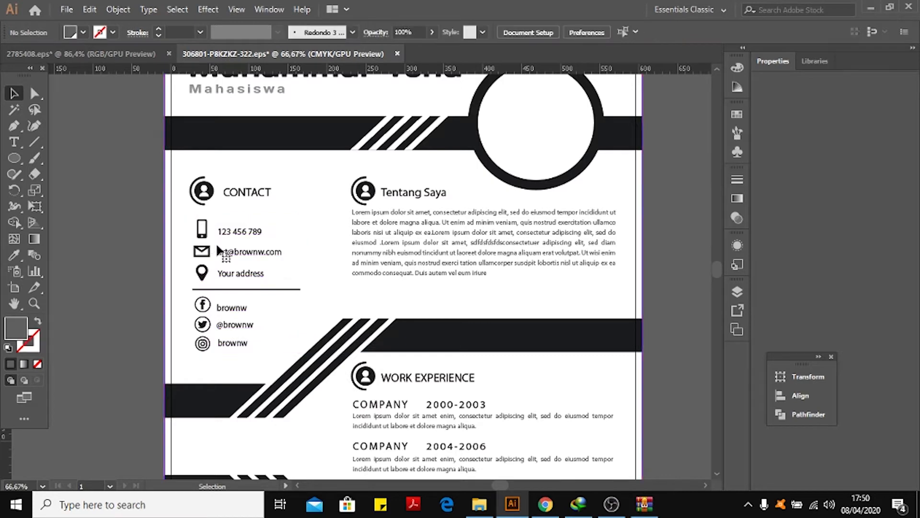
Select the phone and email lines to check how they are grouped.
{"action": "left_click", "coordinate": [226, 251]}
{"action": "left_click", "coordinate": [235, 233]}
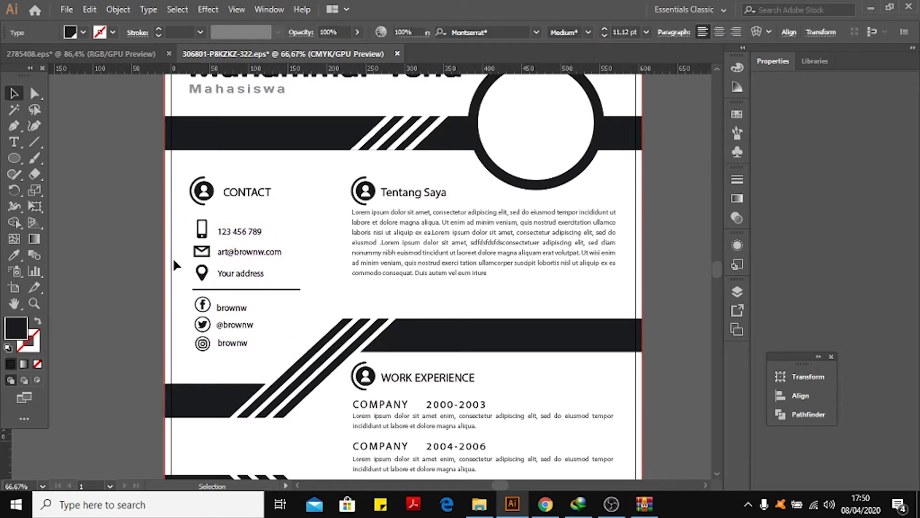
{"action": "left_click", "coordinate": [277, 314]}
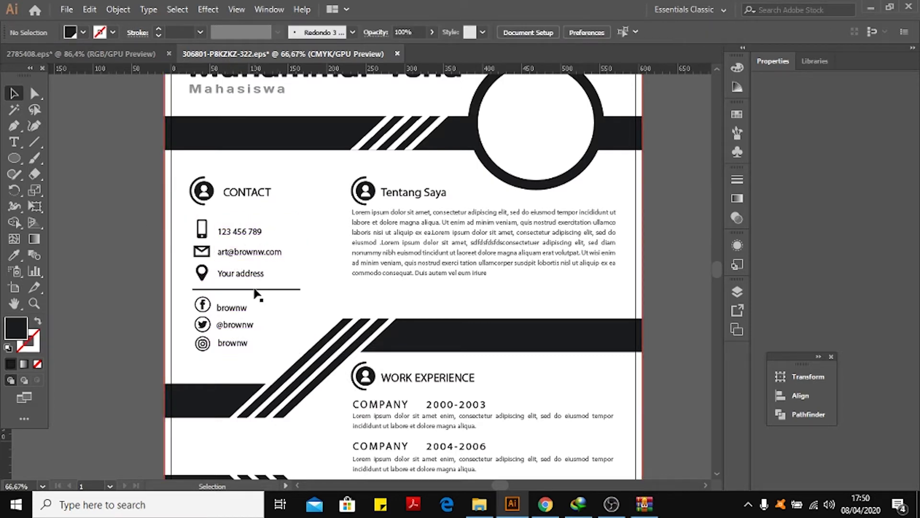
Select the social media links group, drag it upward, and undo the move.
{"action": "left_click", "coordinate": [238, 311], "text": "shift"}
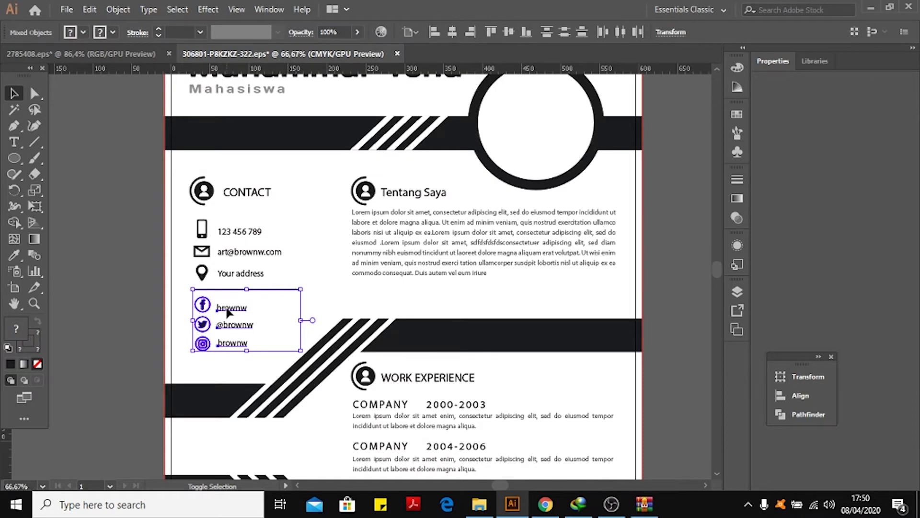
{"action": "left_click", "coordinate": [229, 312], "text": "shift"}
{"action": "left_click", "coordinate": [229, 314]}
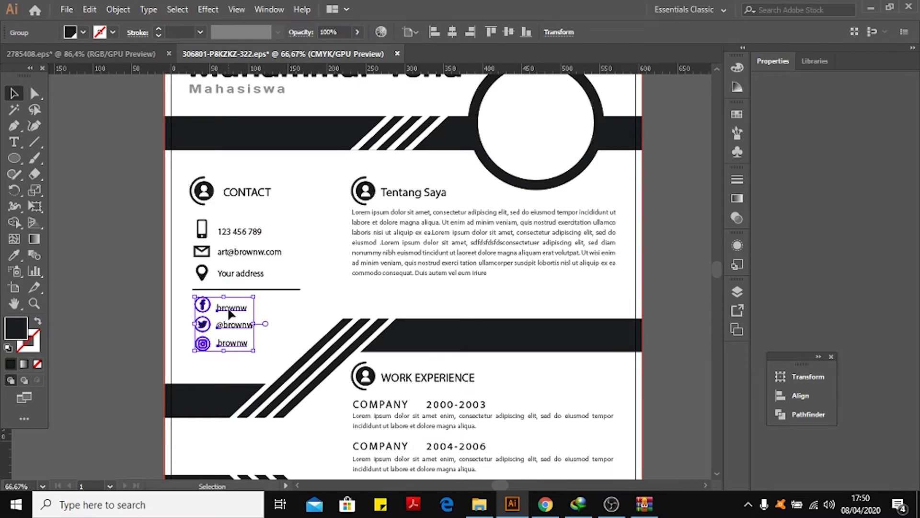
{"action": "mouse_move", "coordinate": [229, 313]}
{"action": "left_mouse_down"}
{"action": "mouse_move", "coordinate": [226, 334]}
{"action": "mouse_move", "coordinate": [142, 327]}
{"action": "mouse_move", "coordinate": [258, 334]}
{"action": "mouse_move", "coordinate": [196, 316]}
{"action": "mouse_move", "coordinate": [228, 299]}
{"action": "left_mouse_up"}
{"action": "key", "text": "ctrl+z"}
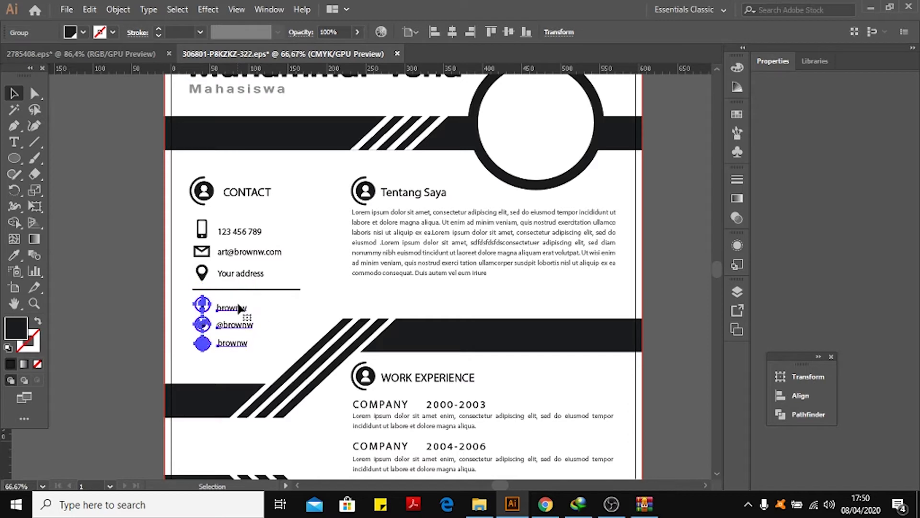
Select the social media links group and the divider line to check their grouping.
{"action": "left_click", "coordinate": [279, 290], "text": "shift"}
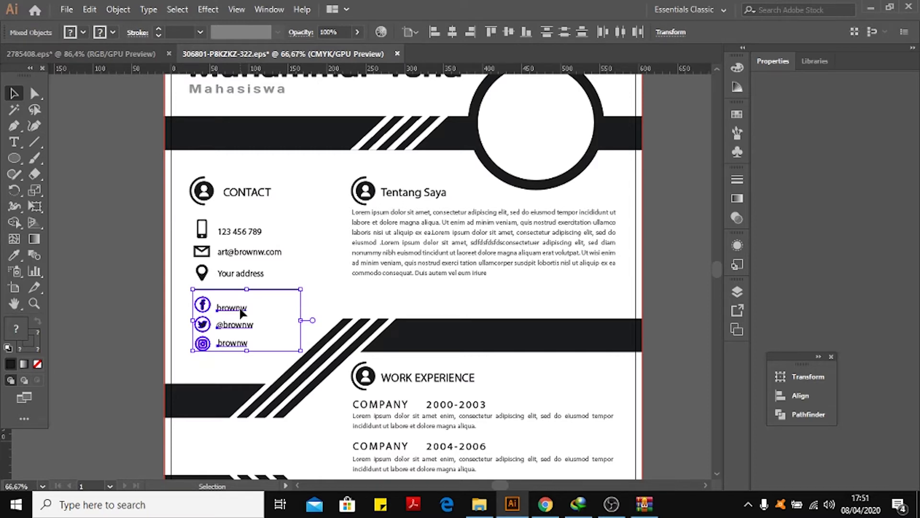
{"action": "left_click", "coordinate": [241, 313]}
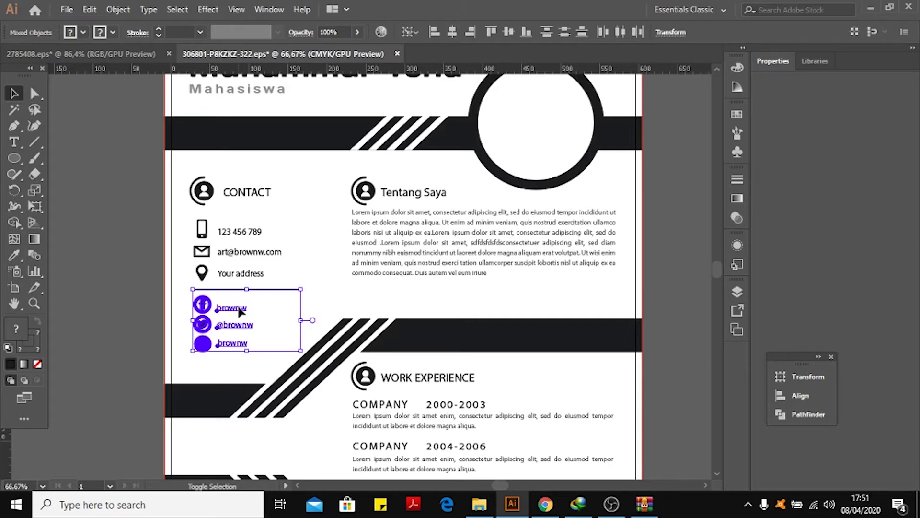
{"action": "left_click", "coordinate": [233, 309], "text": "shift"}
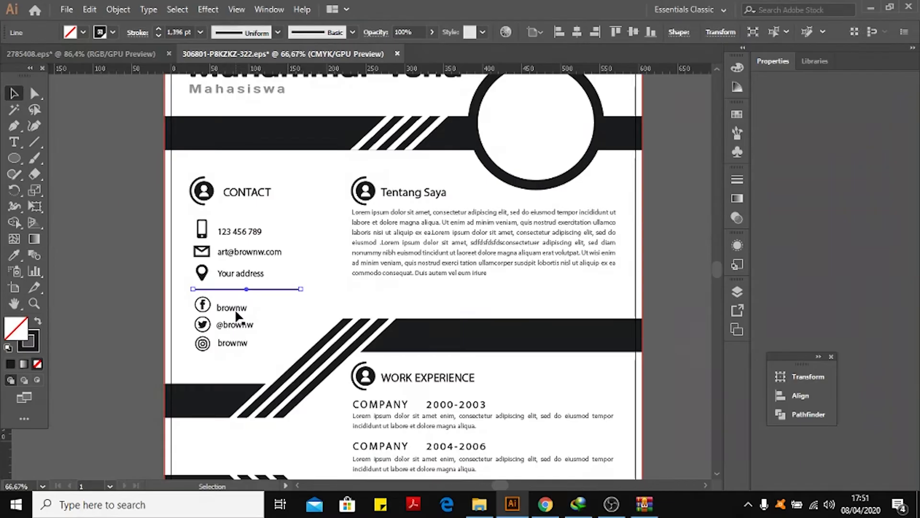
{"action": "left_click", "coordinate": [235, 311]}
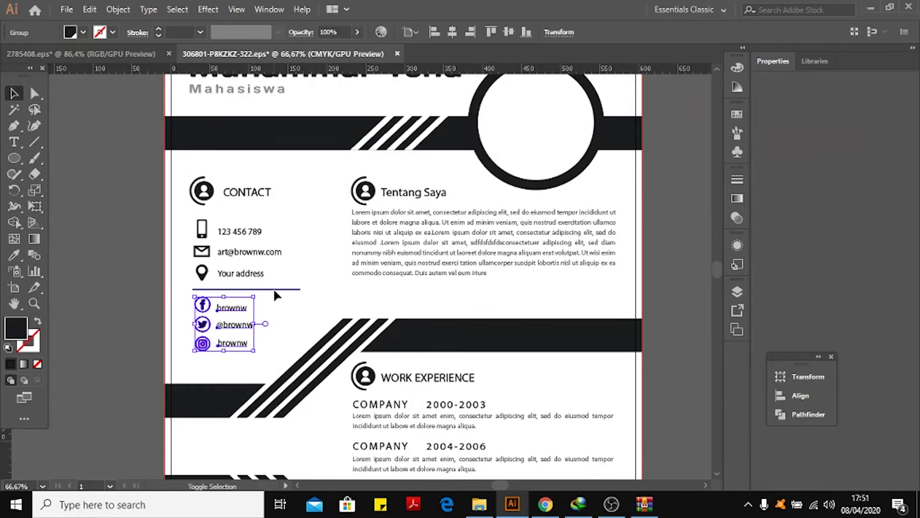
Move the divider line and the social media links group slightly downward below the contact details.
{"action": "left_click", "coordinate": [275, 290], "text": "shift"}
{"action": "left_click", "coordinate": [238, 309], "text": "shift"}
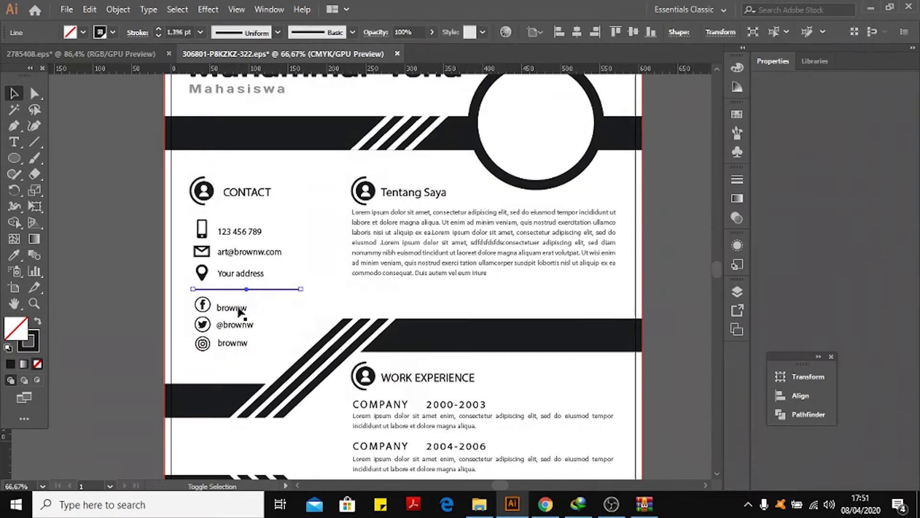
{"action": "left_click", "coordinate": [239, 310], "text": "shift"}
{"action": "mouse_move", "coordinate": [238, 308]}
{"action": "left_mouse_down"}
{"action": "mouse_move", "coordinate": [242, 280]}
{"action": "mouse_move", "coordinate": [225, 335]}
{"action": "mouse_move", "coordinate": [211, 290]}
{"action": "mouse_move", "coordinate": [235, 343]}
{"action": "mouse_move", "coordinate": [234, 247]}
{"action": "mouse_move", "coordinate": [236, 338]}
{"action": "mouse_move", "coordinate": [235, 320]}
{"action": "left_mouse_up"}
{"action": "left_click", "coordinate": [120, 232]}
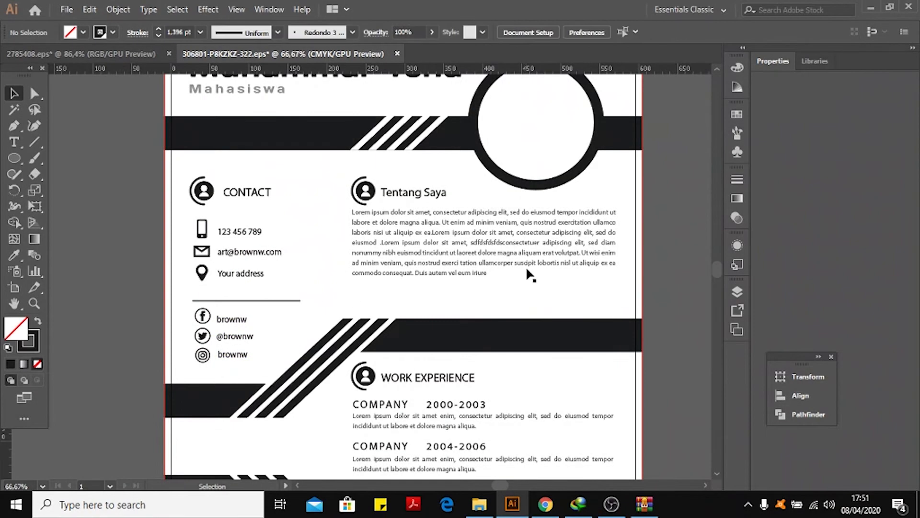
Inspect the lower resume sections and the grouping of the contact icons.
{"action": "scroll", "coordinate": [528, 268], "scroll_direction": "down", "scroll_amount": 5}
{"action": "scroll", "coordinate": [530, 277], "scroll_direction": "up", "scroll_amount": 1}
{"action": "scroll", "coordinate": [530, 278], "scroll_direction": "down", "scroll_amount": 3}
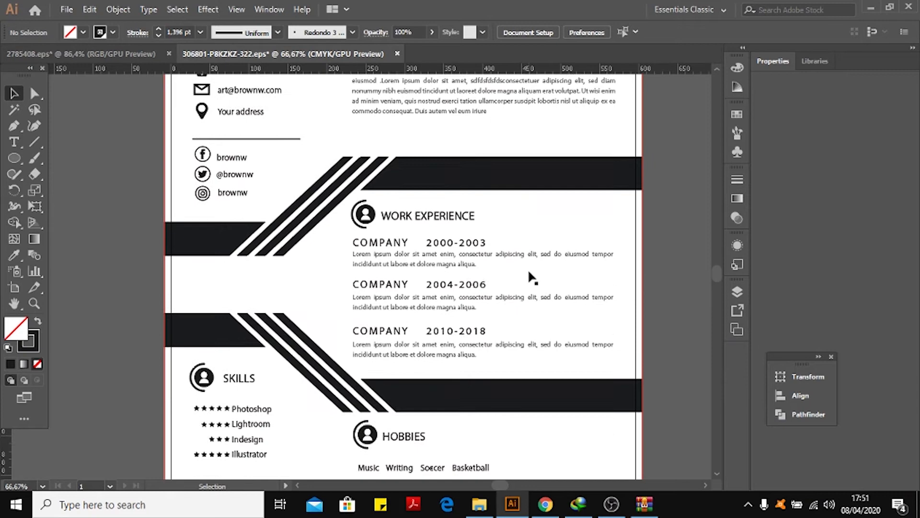
{"action": "left_click", "coordinate": [428, 180]}
{"action": "scroll", "coordinate": [333, 265], "scroll_direction": "up", "scroll_amount": 1}
{"action": "left_click", "coordinate": [120, 213]}
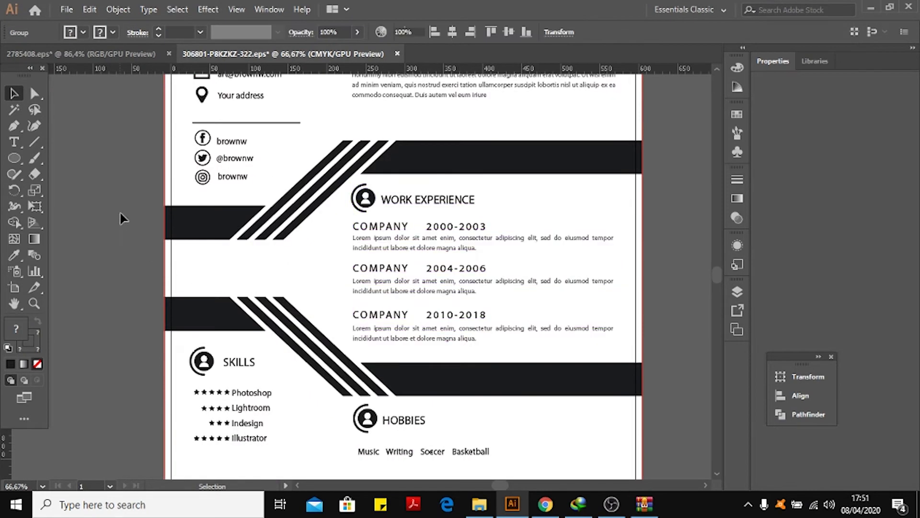
{"action": "scroll", "coordinate": [120, 213], "scroll_direction": "up", "scroll_amount": 2}
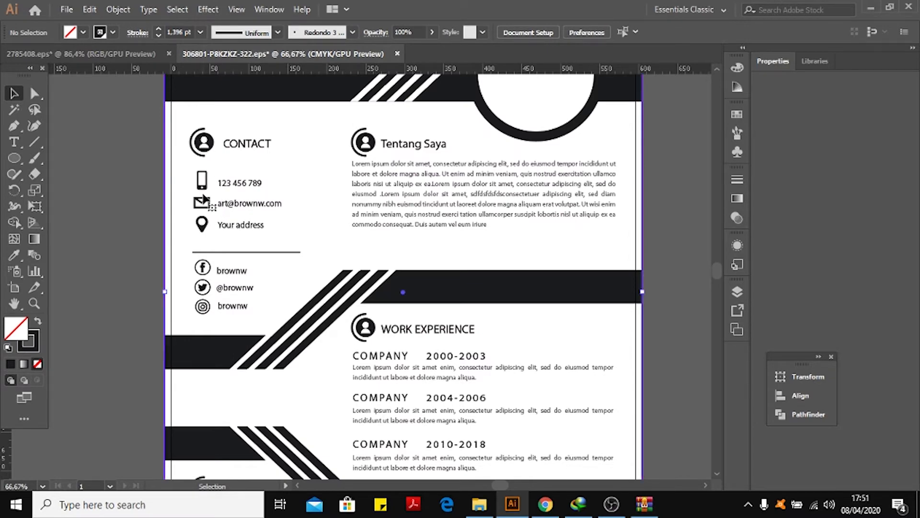
{"action": "left_click", "coordinate": [204, 201]}
{"action": "left_click", "coordinate": [202, 224]}
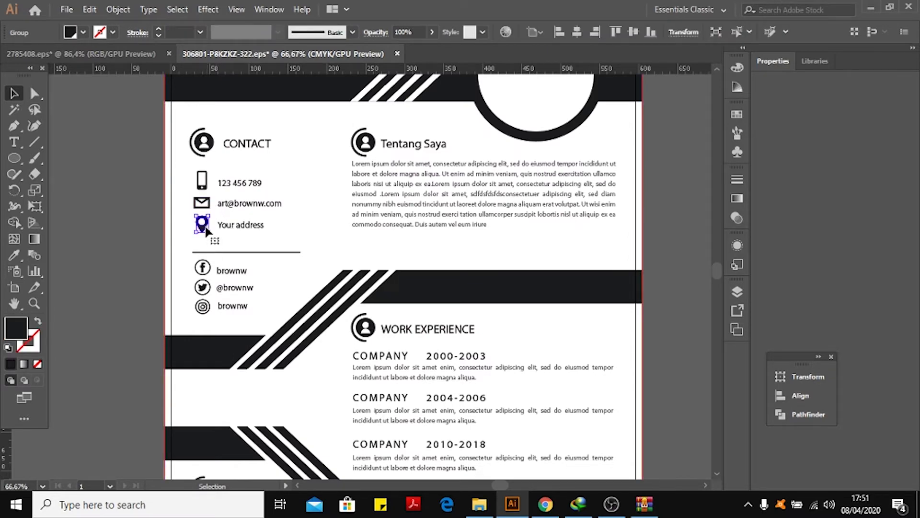
{"action": "left_click", "coordinate": [202, 267]}
{"action": "left_click", "coordinate": [152, 215]}
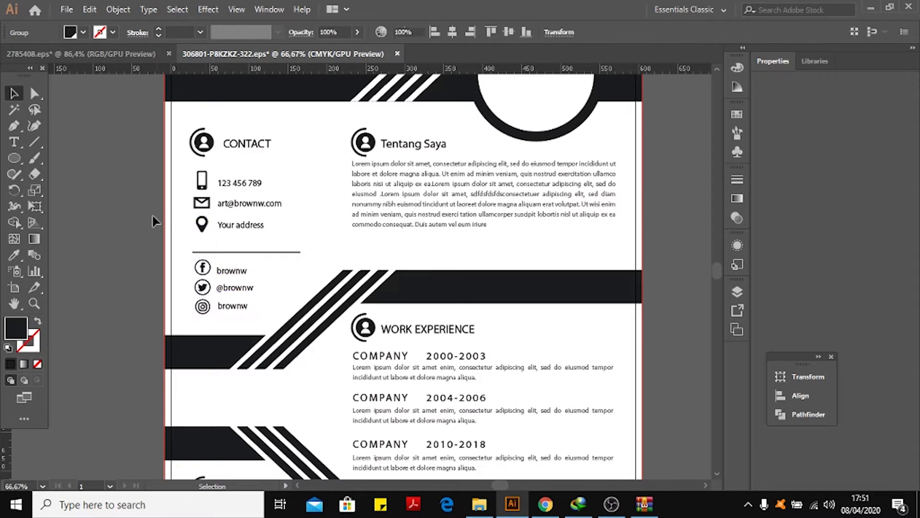
Switch to the Freepik tab in Chrome and search for "facebook icon".
{"action": "left_click", "coordinate": [548, 504]}
{"action": "left_click", "coordinate": [384, 11]}
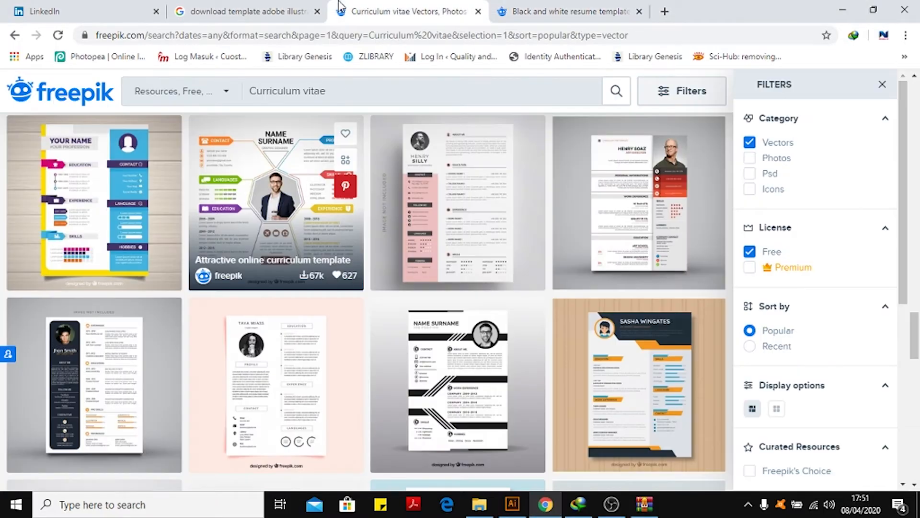
{"action": "left_click_drag", "start_coordinate": [371, 96], "coordinate": [220, 98]}
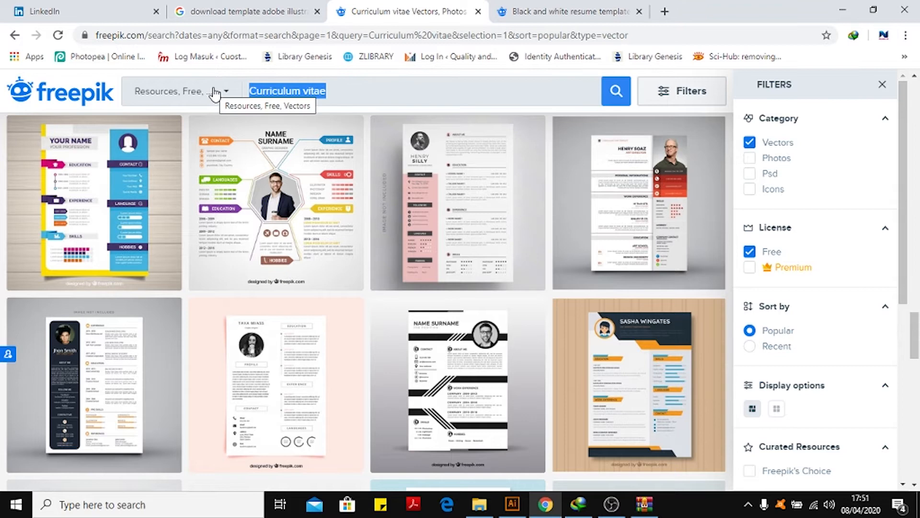
{"action": "type", "text": "facev"}
{"action": "key", "text": "BackSpace"}
{"action": "type", "text": "book i"}
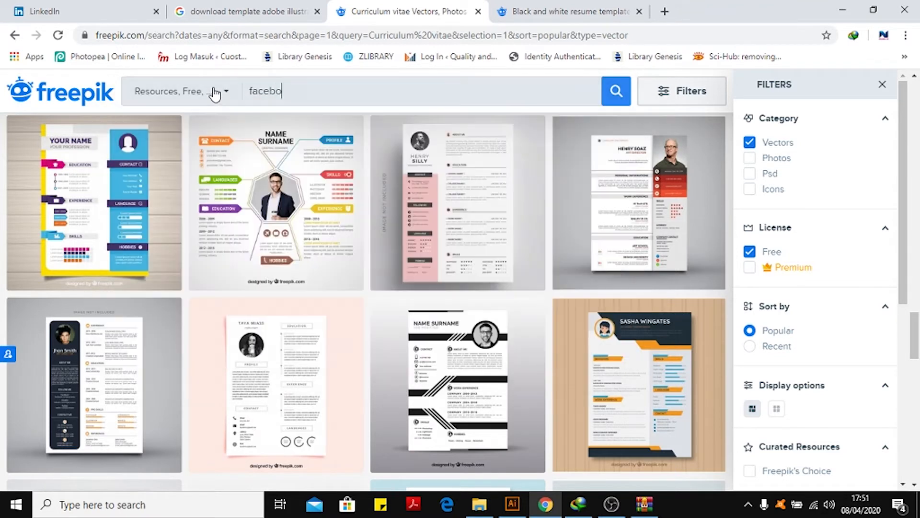
{"action": "type", "text": "con"}
{"action": "key", "text": "Return"}
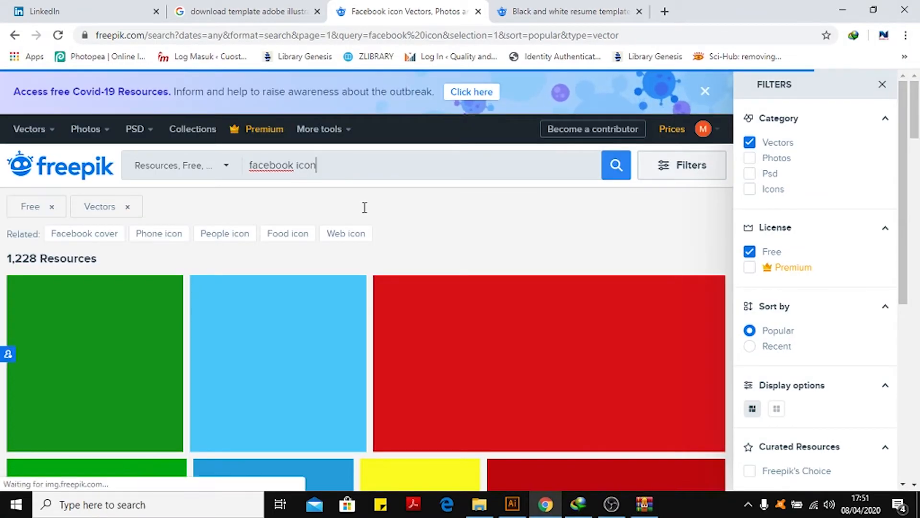
Open the "Popular social media lower third icon" set from the results and download it for free.
{"action": "scroll", "coordinate": [365, 210], "scroll_direction": "down", "scroll_amount": 3}
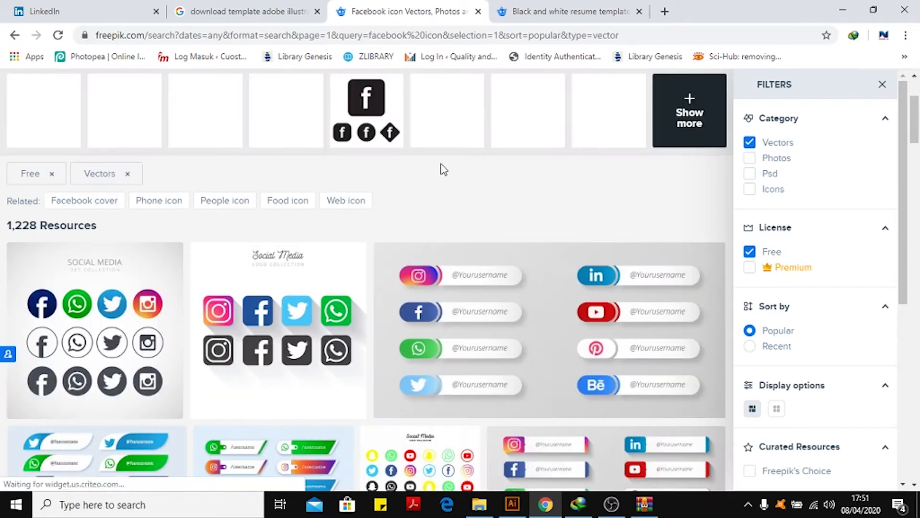
{"action": "scroll", "coordinate": [444, 167], "scroll_direction": "down", "scroll_amount": 6}
{"action": "scroll", "coordinate": [447, 165], "scroll_direction": "up", "scroll_amount": 5}
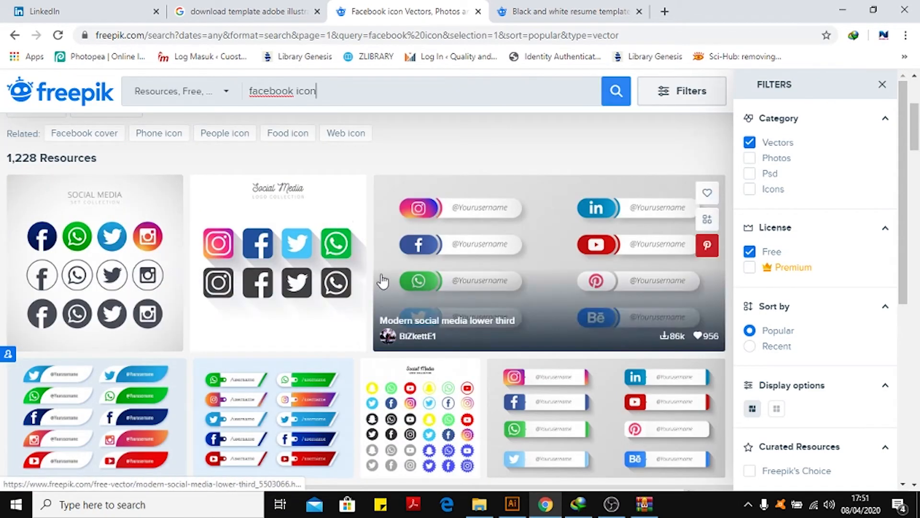
{"action": "scroll", "coordinate": [206, 268], "scroll_direction": "down", "scroll_amount": 4}
{"action": "scroll", "coordinate": [206, 232], "scroll_direction": "up", "scroll_amount": 4}
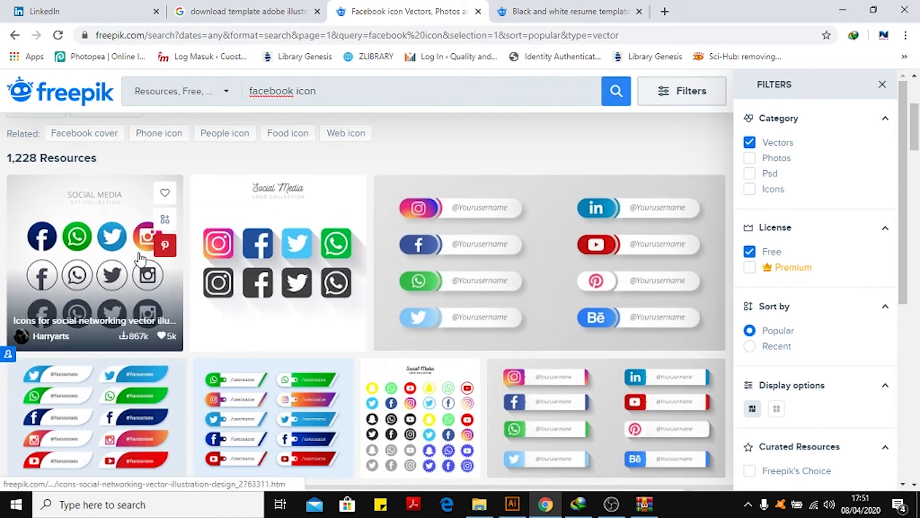
{"action": "scroll", "coordinate": [140, 260], "scroll_direction": "down", "scroll_amount": 4}
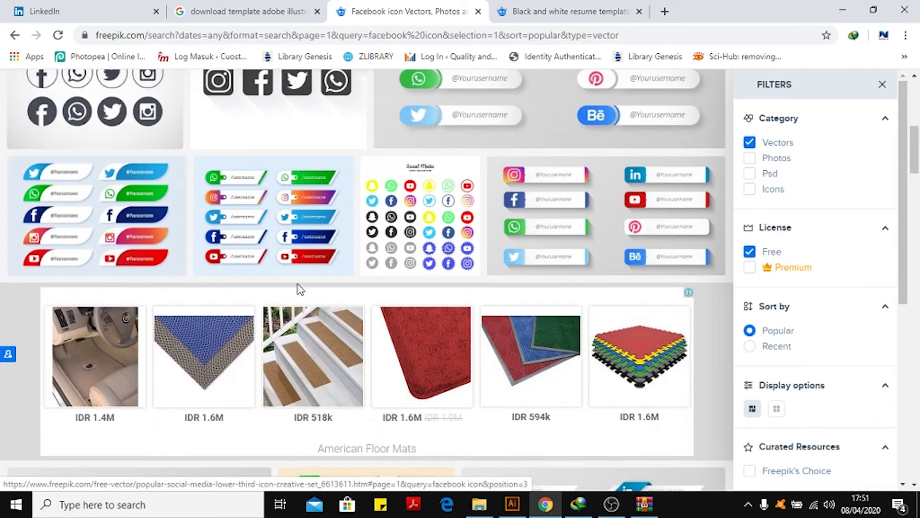
{"action": "left_click", "coordinate": [113, 194]}
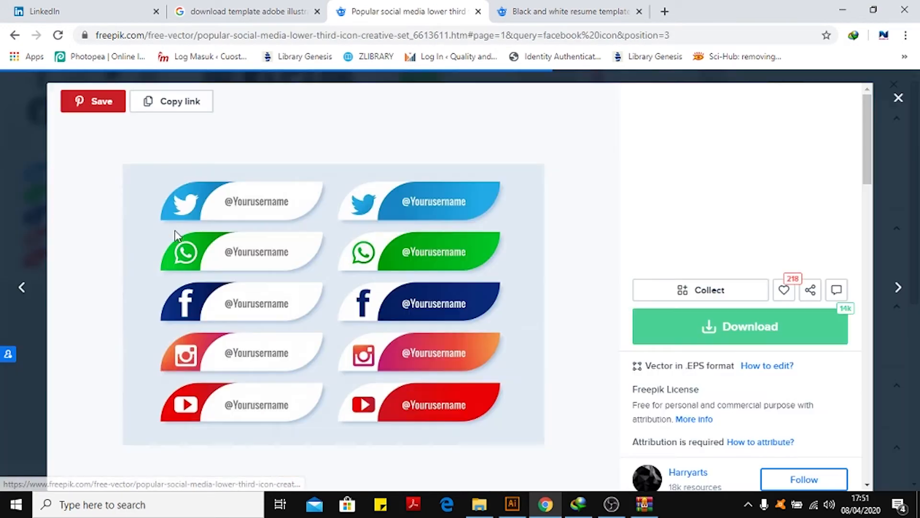
{"action": "left_click", "coordinate": [724, 338]}
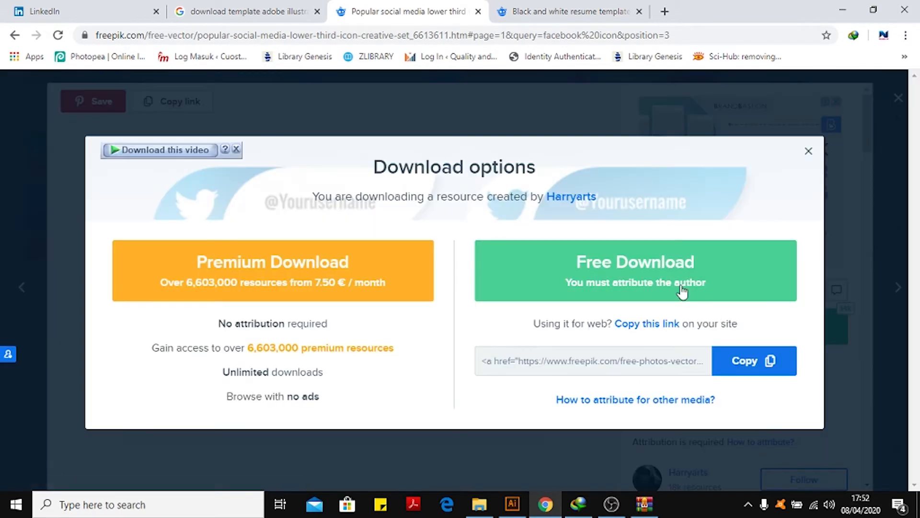
{"action": "left_click", "coordinate": [568, 268]}
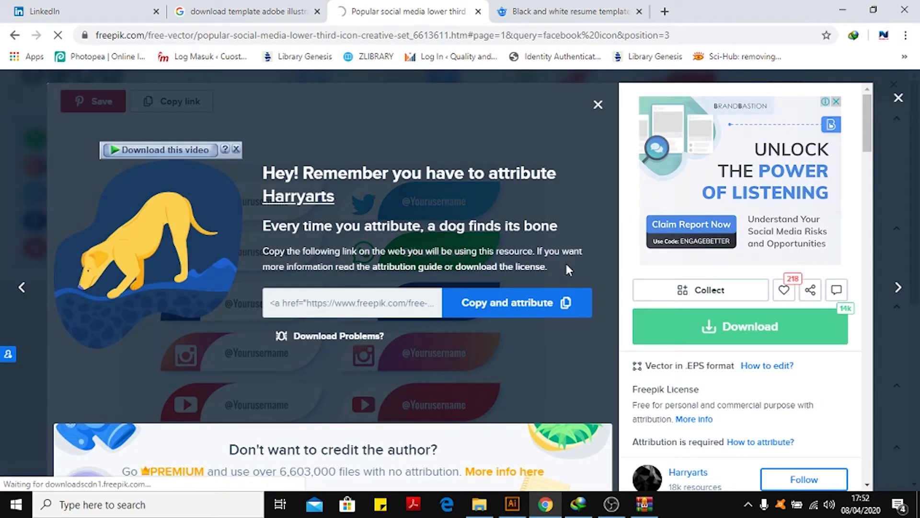
{"action": "left_click", "coordinate": [440, 310]}
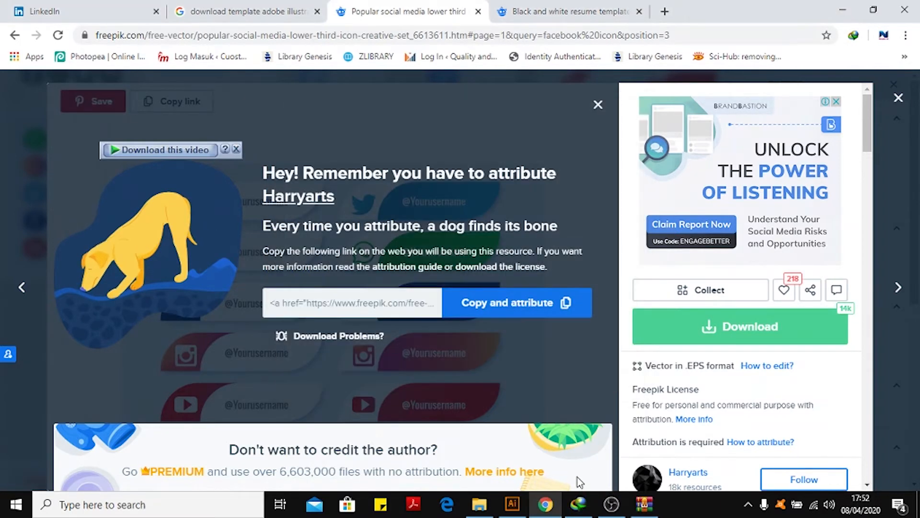
Open the downloaded 3.zip archive and open 17966.eps from it in Illustrator.
{"action": "left_click", "coordinate": [579, 504]}
{"action": "left_click", "coordinate": [347, 207]}
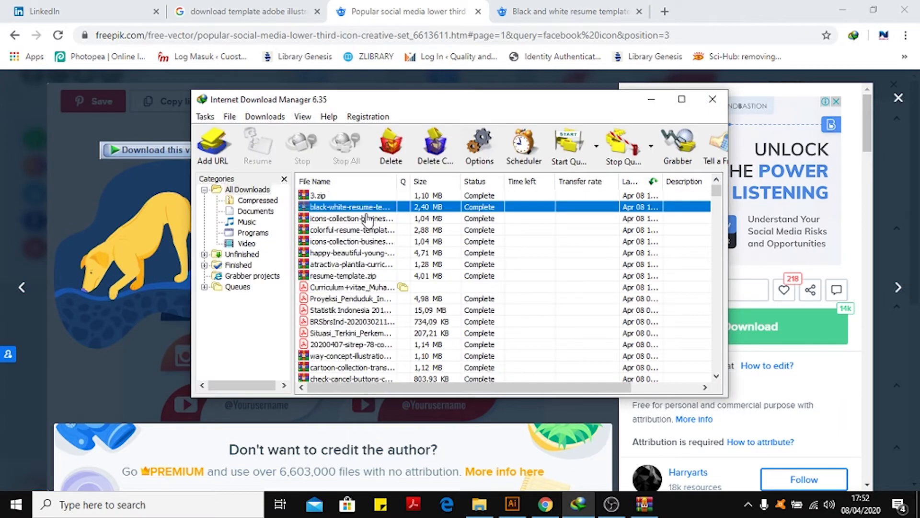
{"action": "right_click", "coordinate": [347, 206]}
{"action": "left_click", "coordinate": [366, 205]}
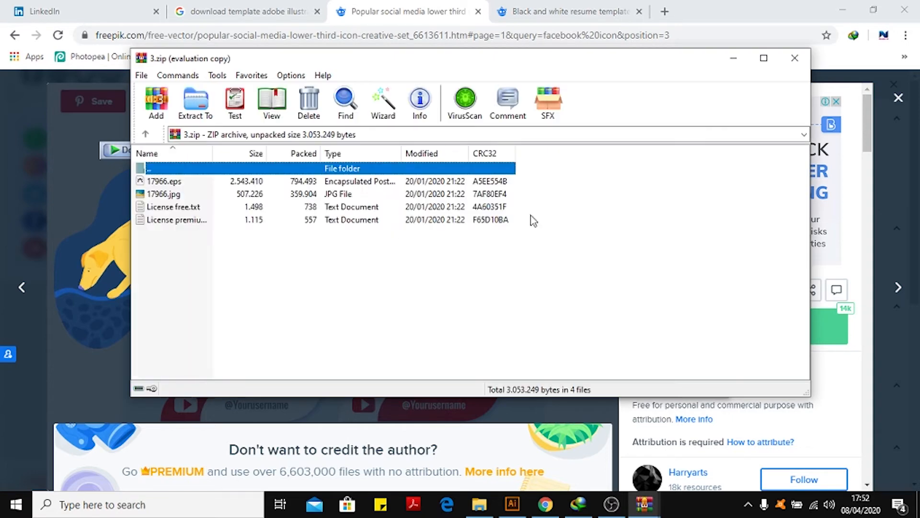
{"action": "left_click", "coordinate": [542, 232]}
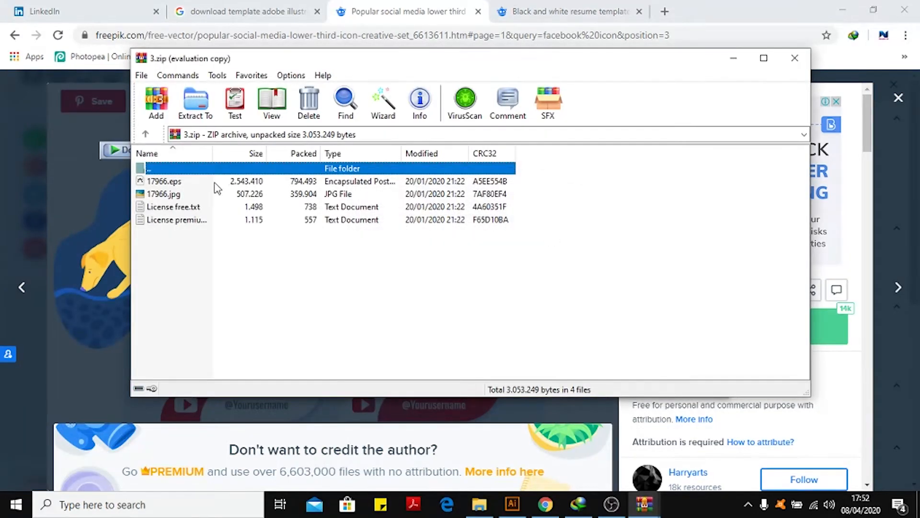
{"action": "left_click", "coordinate": [194, 184]}
{"action": "right_click", "coordinate": [193, 181]}
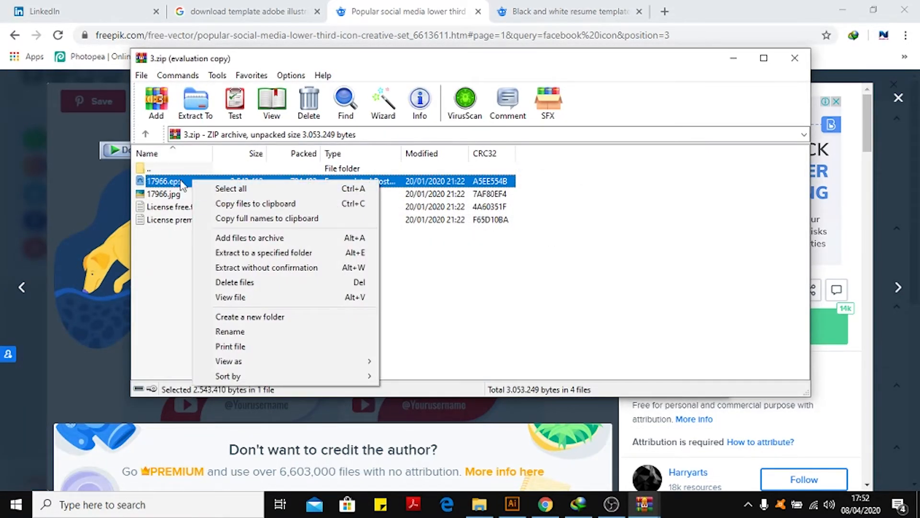
{"action": "left_click", "coordinate": [181, 185]}
{"action": "double_click", "coordinate": [181, 185]}
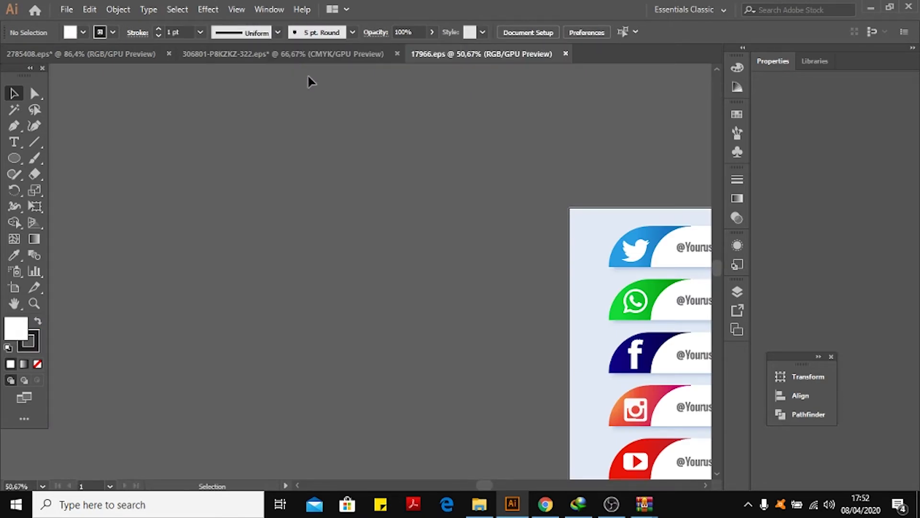
{"action": "left_click_drag", "start_coordinate": [456, 310], "coordinate": [175, 193]}
{"action": "left_click_drag", "start_coordinate": [572, 232], "coordinate": [481, 254]}
{"action": "left_click", "coordinate": [556, 153]}
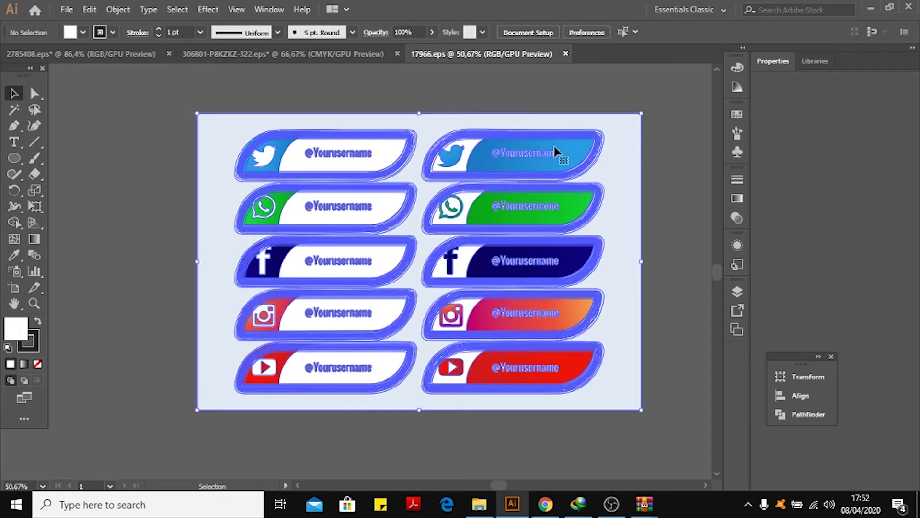
{"action": "left_click_drag", "start_coordinate": [535, 118], "coordinate": [593, 204]}
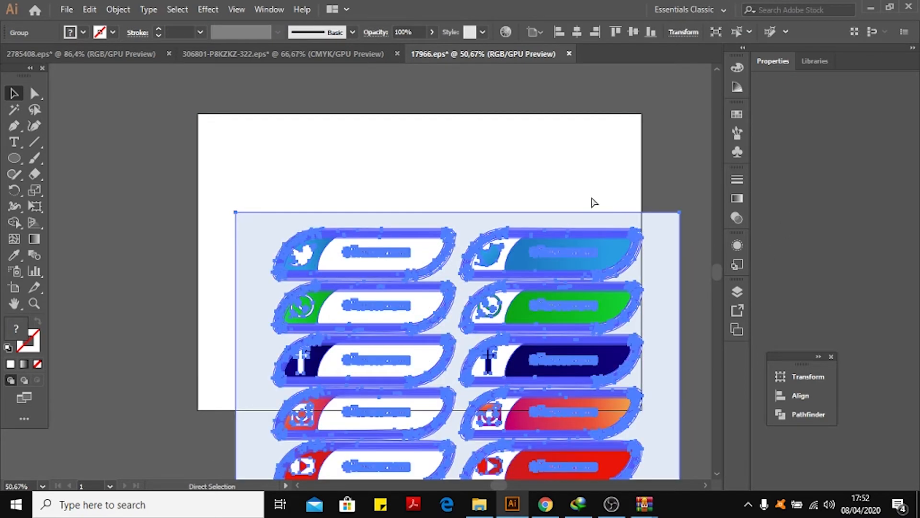
{"action": "key", "text": "ctrl+z"}
Ungroup the icon set and delete its light blue background.
{"action": "right_click", "coordinate": [553, 150]}
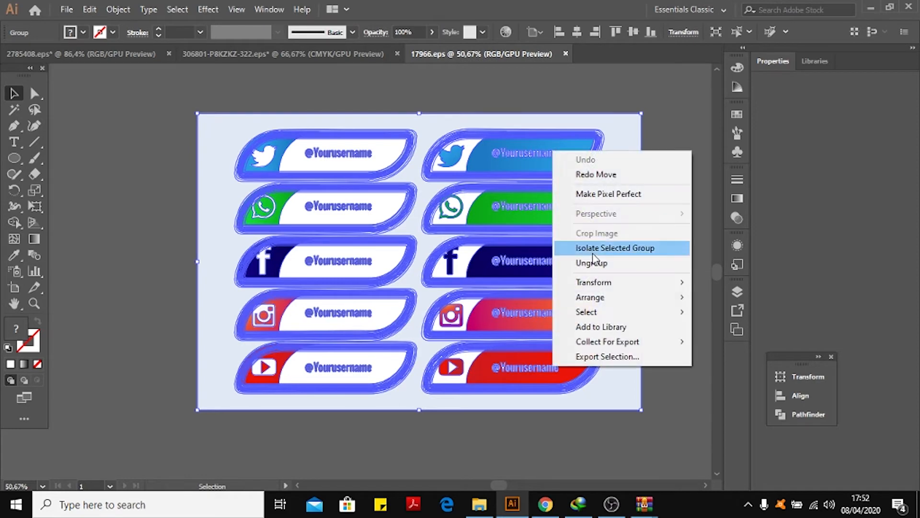
{"action": "left_click", "coordinate": [592, 261]}
{"action": "left_click", "coordinate": [625, 161]}
{"action": "left_click_drag", "start_coordinate": [620, 157], "coordinate": [610, 363]}
{"action": "key", "text": "Delete"}
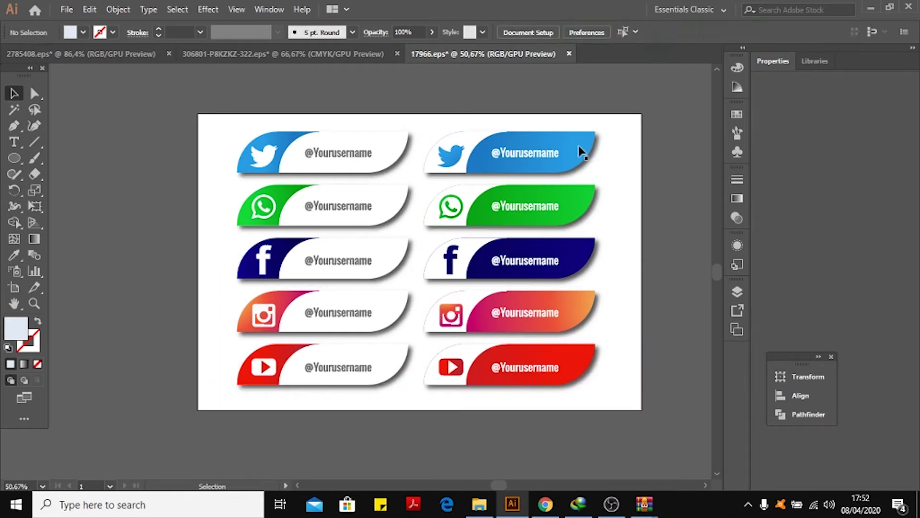
Ungroup the social media buttons two more levels so each button can be selected separately.
{"action": "left_click", "coordinate": [578, 146]}
{"action": "right_click", "coordinate": [567, 145]}
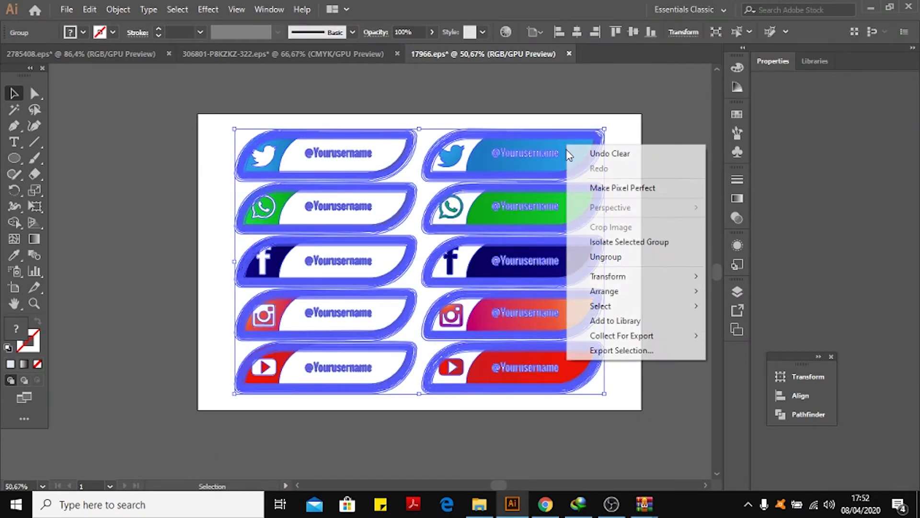
{"action": "left_click", "coordinate": [620, 257]}
{"action": "left_click", "coordinate": [667, 197]}
{"action": "left_click", "coordinate": [566, 144]}
{"action": "right_click", "coordinate": [568, 147]}
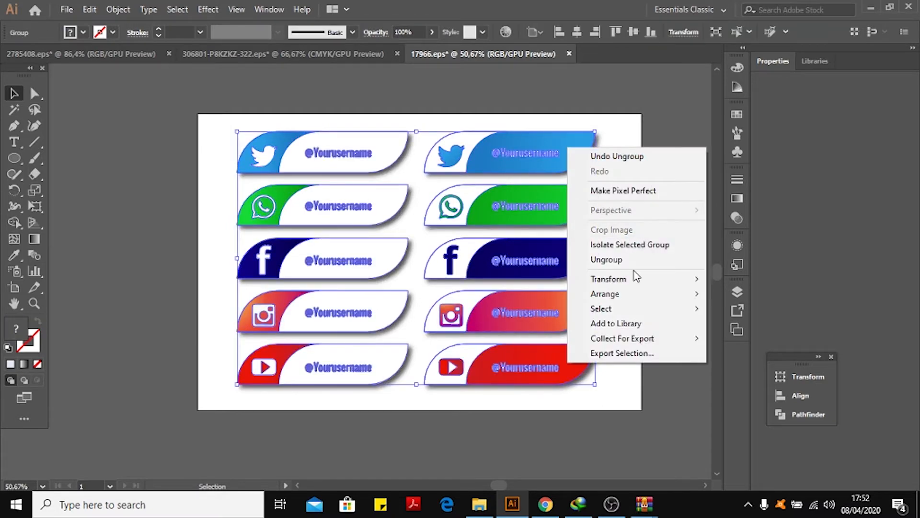
{"action": "left_click", "coordinate": [623, 259]}
{"action": "left_click", "coordinate": [612, 188]}
{"action": "left_click", "coordinate": [558, 176]}
{"action": "left_click_drag", "start_coordinate": [557, 177], "coordinate": [592, 231]}
{"action": "left_click", "coordinate": [624, 142]}
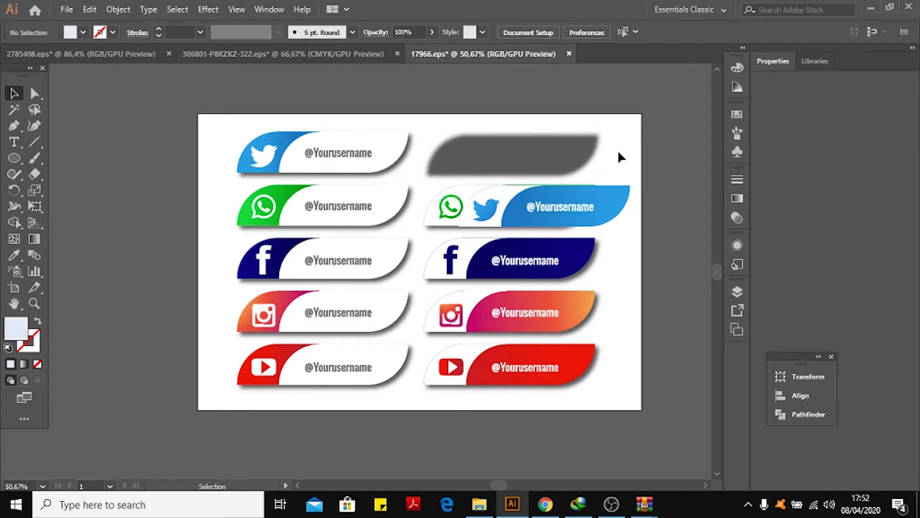
{"action": "key", "text": "ctrl+z"}
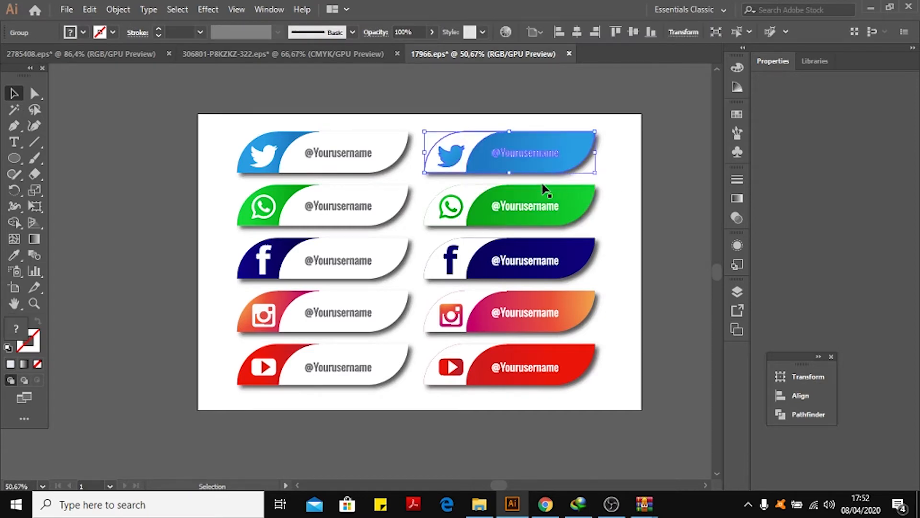
Select the five full-colour social media buttons in the right column of the icon set.
{"action": "left_click", "coordinate": [396, 139], "text": "shift"}
{"action": "left_click", "coordinate": [660, 201]}
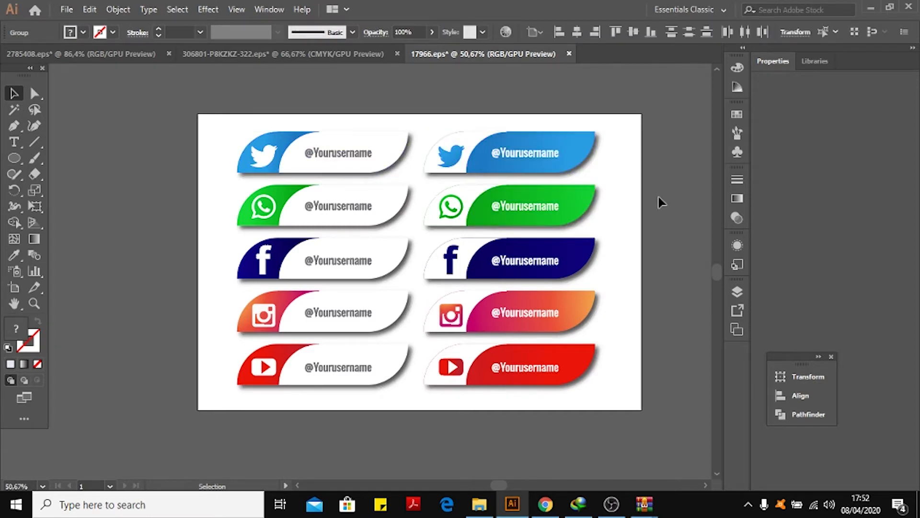
{"action": "key", "text": "ctrl+a"}
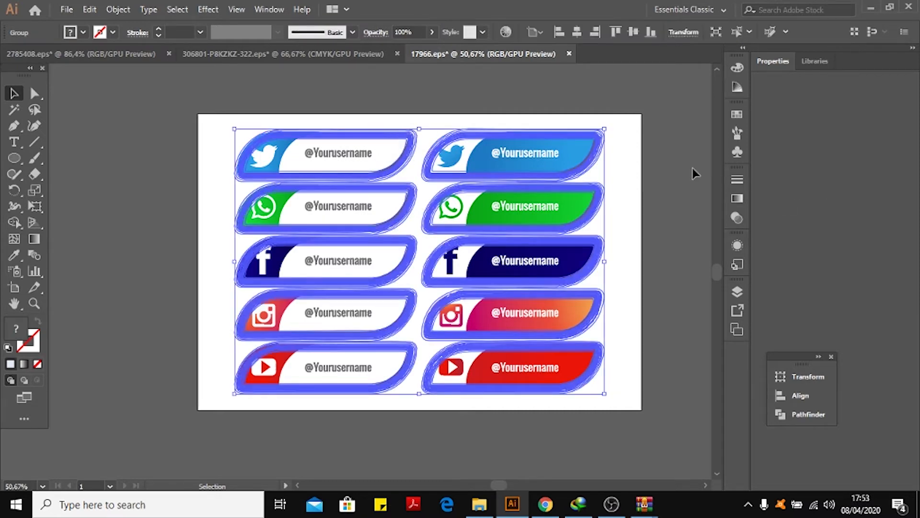
{"action": "left_click", "coordinate": [693, 168]}
{"action": "left_click", "coordinate": [572, 147]}
{"action": "left_click", "coordinate": [571, 201], "text": "shift"}
{"action": "left_click", "coordinate": [568, 261], "text": "shift"}
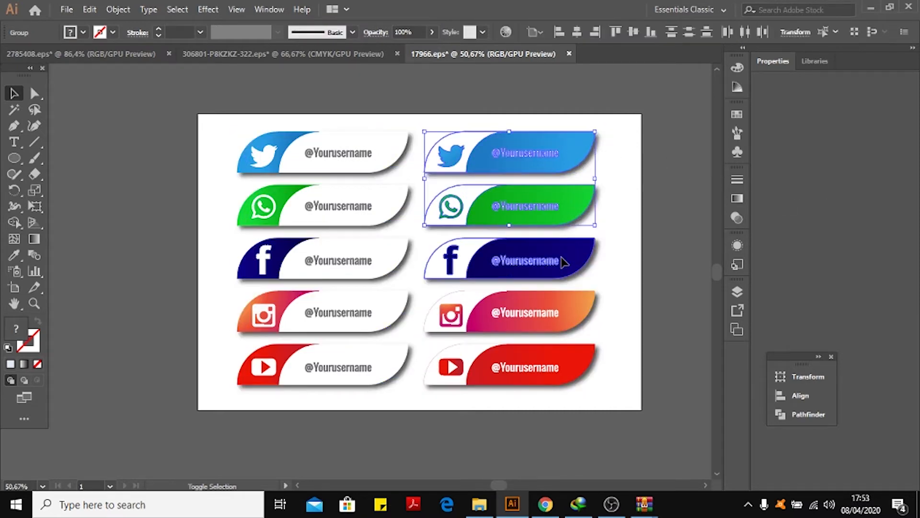
{"action": "left_click", "coordinate": [568, 307], "text": "shift"}
{"action": "left_click", "coordinate": [568, 355], "text": "shift"}
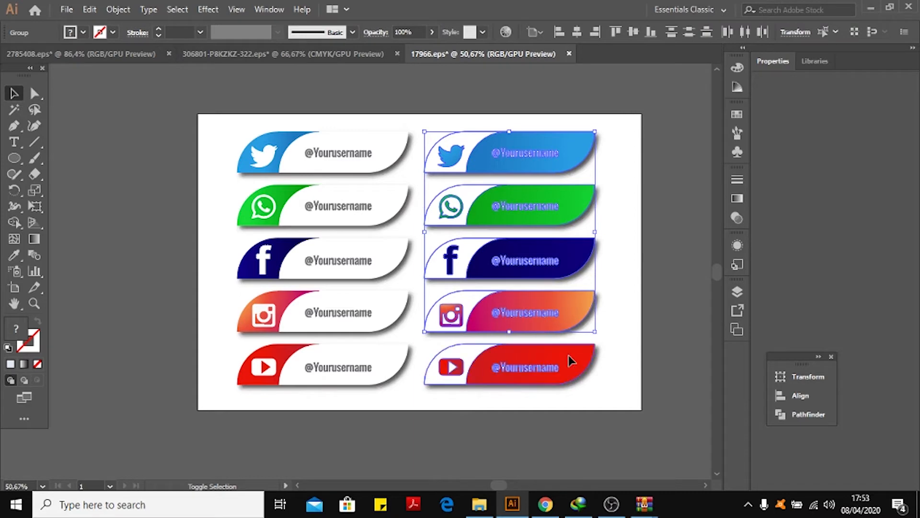
{"action": "left_click_drag", "start_coordinate": [569, 144], "coordinate": [403, 134]}
{"action": "left_click_drag", "start_coordinate": [325, 85], "coordinate": [584, 143]}
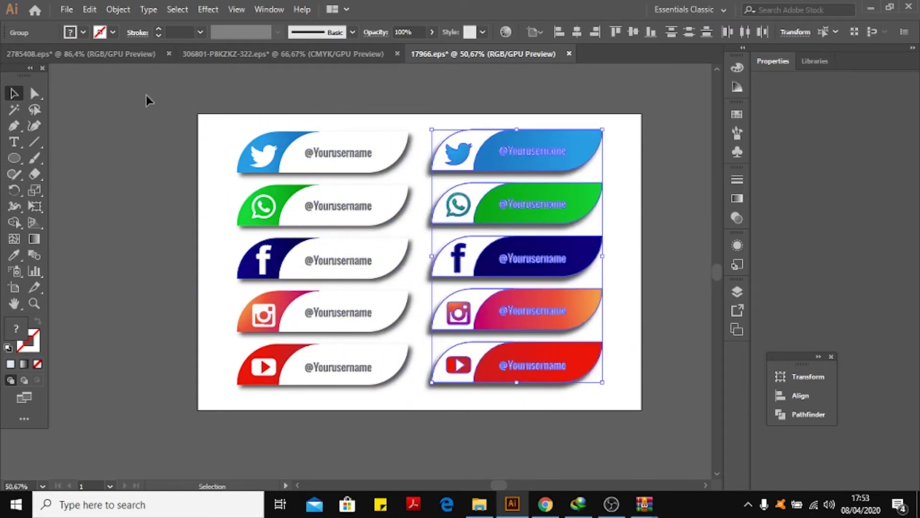
Switch between the resume and icon set documents to compare them.
{"action": "left_click", "coordinate": [117, 55]}
{"action": "left_click", "coordinate": [307, 53]}
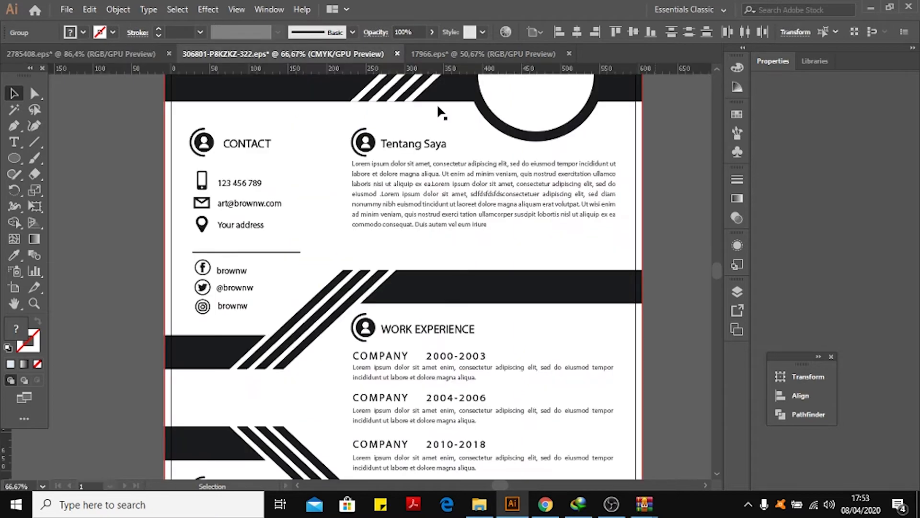
{"action": "left_click", "coordinate": [498, 54]}
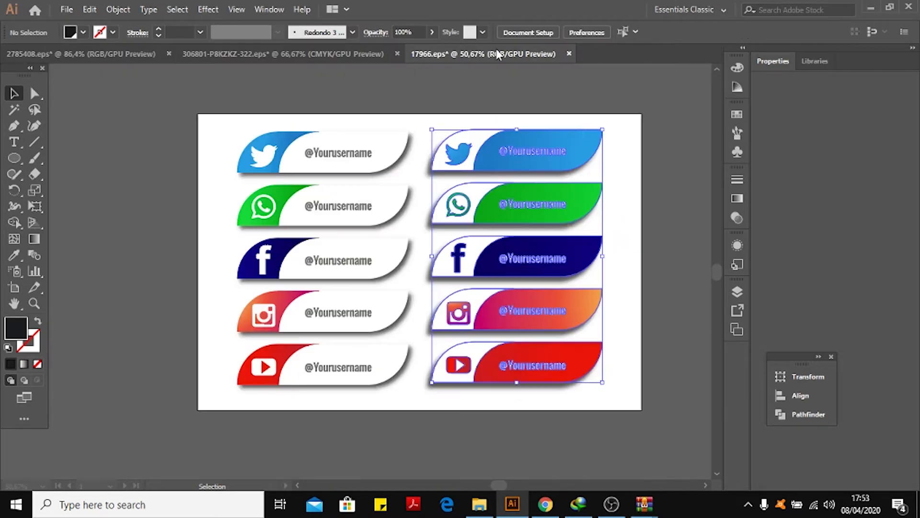
{"action": "left_click", "coordinate": [572, 161]}
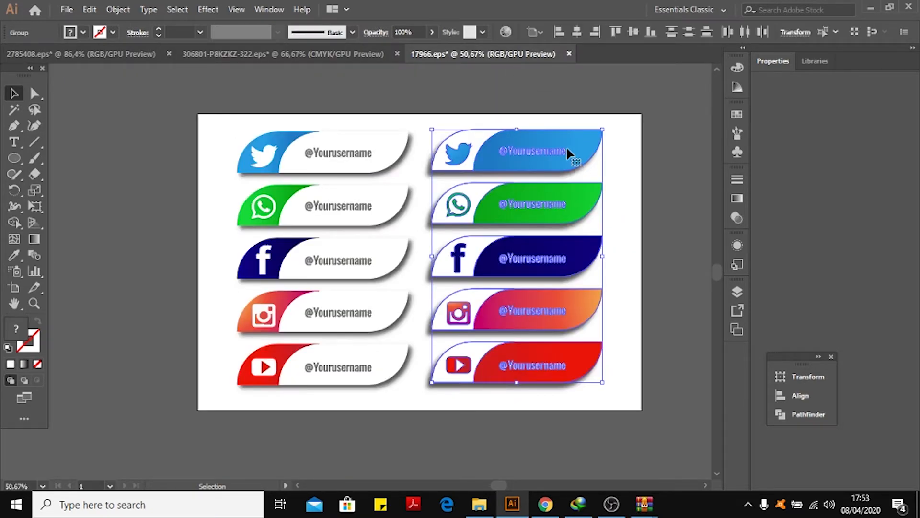
{"action": "left_click", "coordinate": [307, 52]}
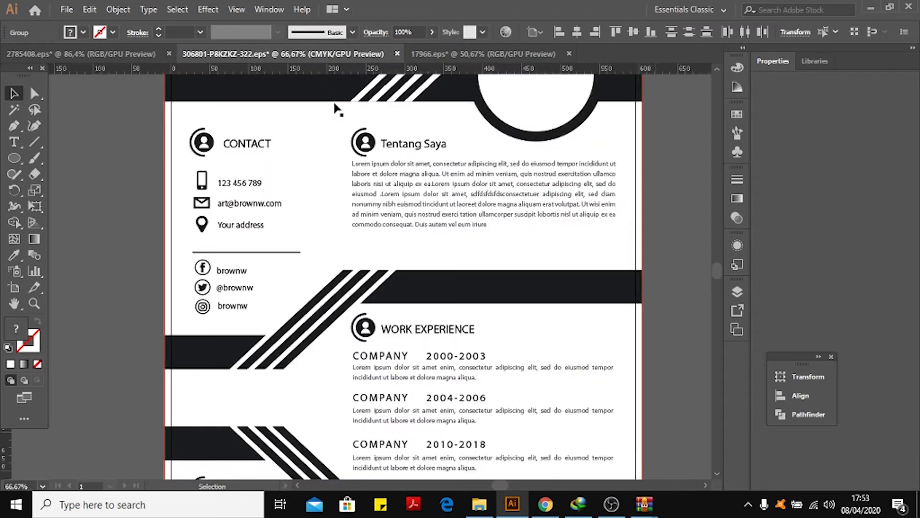
{"action": "left_click", "coordinate": [482, 54]}
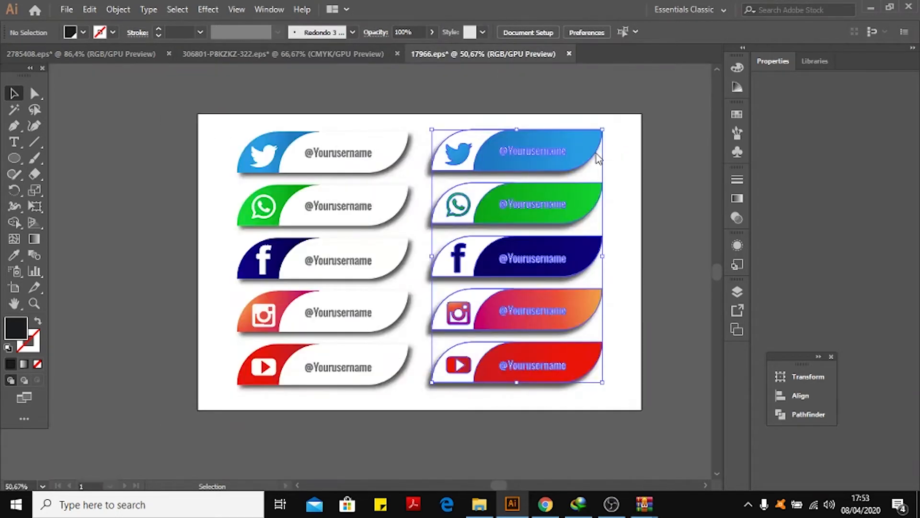
Drag the selected social media buttons into the resume document.
{"action": "left_click_drag", "start_coordinate": [568, 135], "coordinate": [485, 234]}
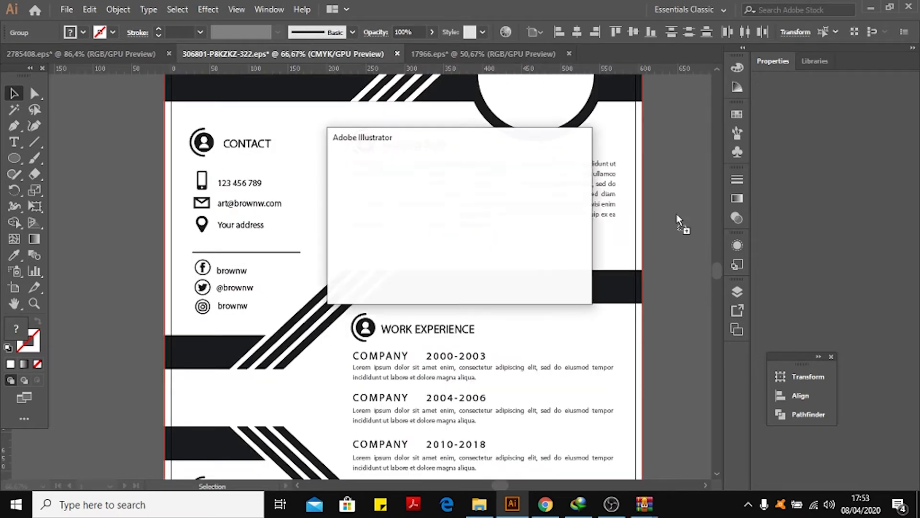
{"action": "left_click", "coordinate": [486, 275]}
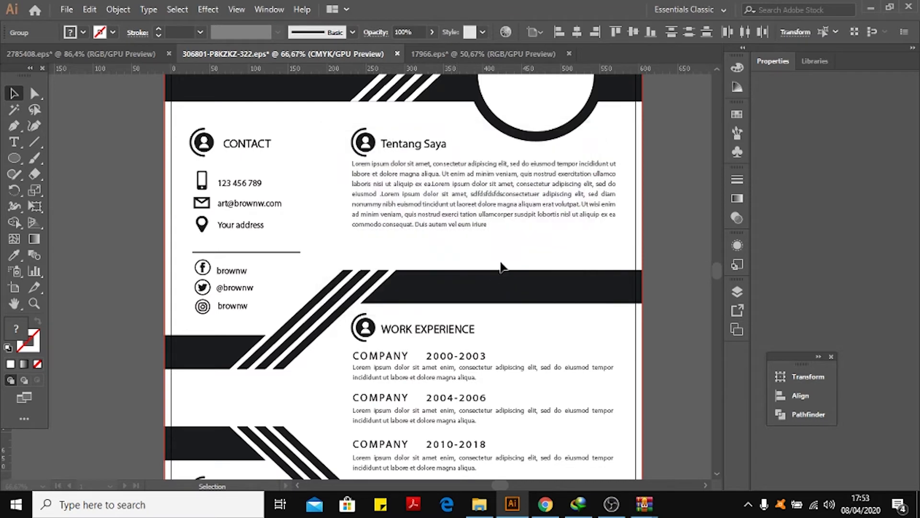
{"action": "key", "text": "space"}
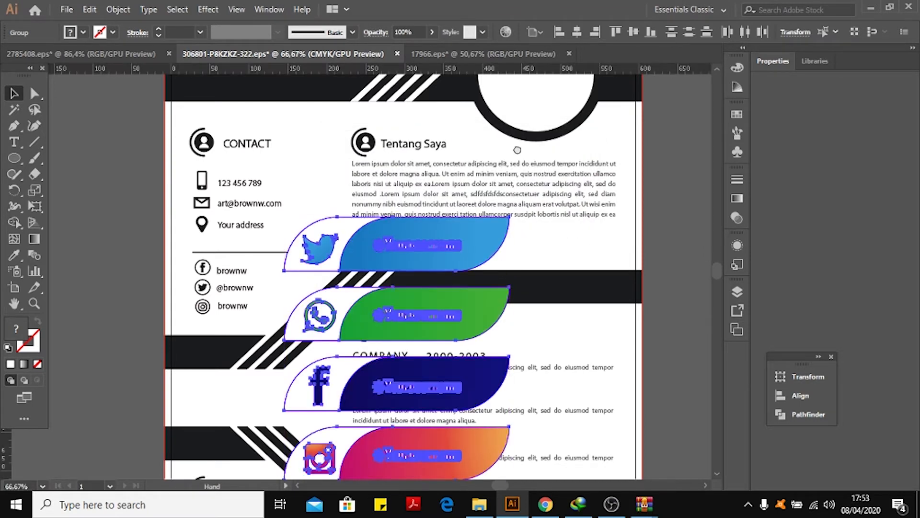
{"action": "left_click_drag", "start_coordinate": [600, 243], "coordinate": [491, 99]}
{"action": "left_click", "coordinate": [615, 187]}
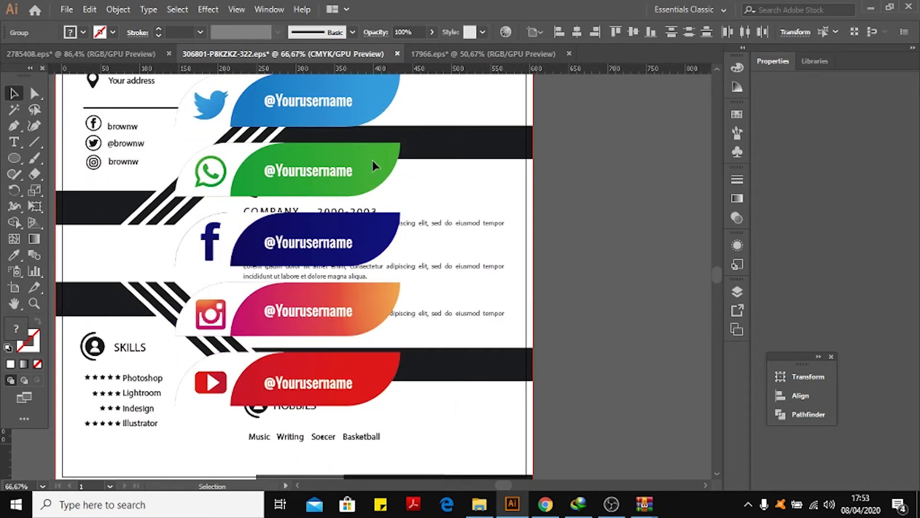
Select all five buttons, move them beside the page and scale them down to a small stack.
{"action": "left_click", "coordinate": [373, 166]}
{"action": "left_click", "coordinate": [377, 242], "text": "shift"}
{"action": "left_click", "coordinate": [378, 315], "text": "shift"}
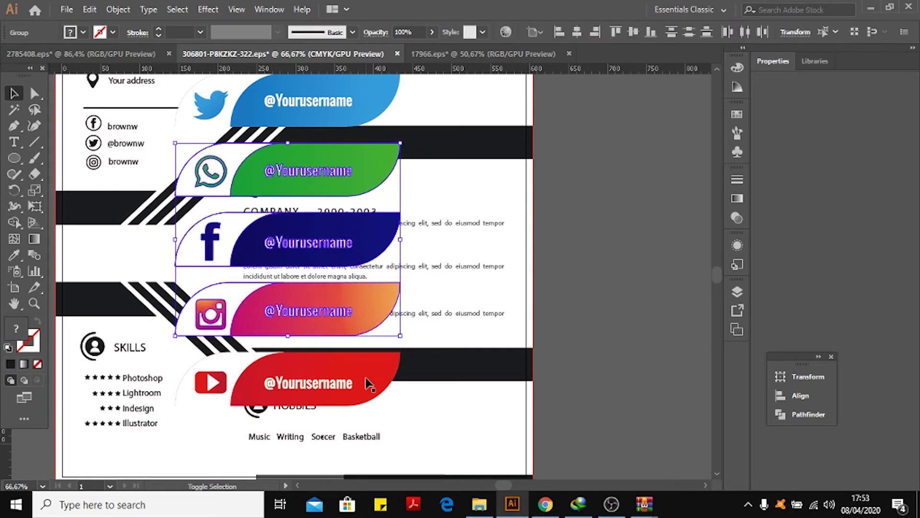
{"action": "left_click", "coordinate": [371, 382], "text": "shift"}
{"action": "left_click", "coordinate": [378, 103], "text": "shift"}
{"action": "left_click_drag", "start_coordinate": [390, 129], "coordinate": [627, 159]}
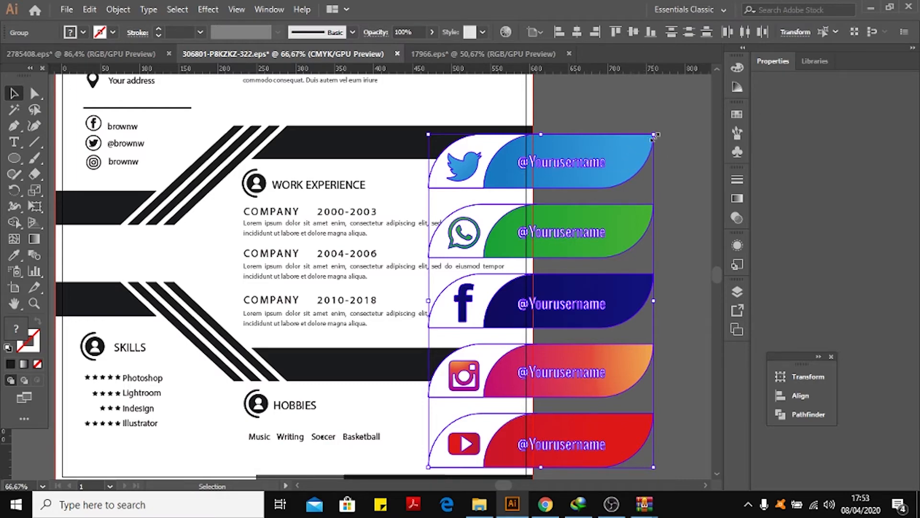
{"action": "mouse_move", "coordinate": [654, 136]}
{"action": "left_mouse_down"}
{"action": "mouse_move", "coordinate": [550, 149]}
{"action": "mouse_move", "coordinate": [684, 168]}
{"action": "mouse_move", "coordinate": [688, 185]}
{"action": "mouse_move", "coordinate": [612, 134]}
{"action": "mouse_move", "coordinate": [698, 203]}
{"action": "mouse_move", "coordinate": [566, 213]}
{"action": "mouse_move", "coordinate": [653, 135]}
{"action": "left_mouse_up"}
{"action": "left_click_drag", "start_coordinate": [653, 135], "coordinate": [593, 242]}
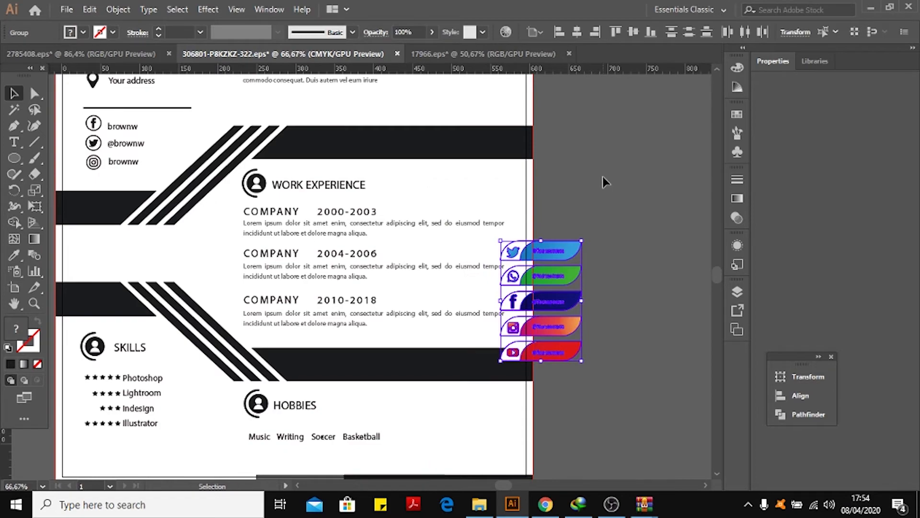
{"action": "left_click", "coordinate": [594, 229]}
Move the small stack of five buttons off the page onto the pasteboard.
{"action": "scroll", "coordinate": [615, 244], "scroll_direction": "down", "scroll_amount": 3}
{"action": "left_click_drag", "start_coordinate": [623, 251], "coordinate": [702, 406]}
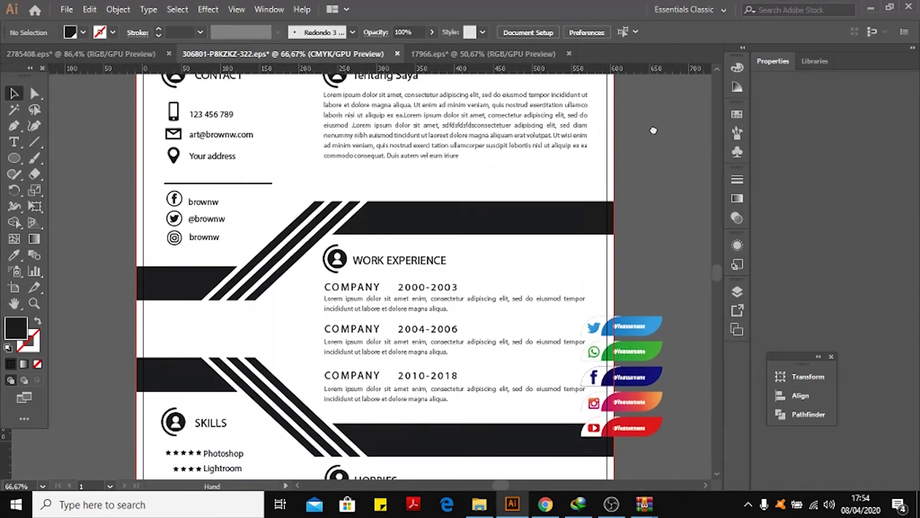
{"action": "left_click_drag", "start_coordinate": [653, 131], "coordinate": [671, 176]}
{"action": "left_click", "coordinate": [673, 378]}
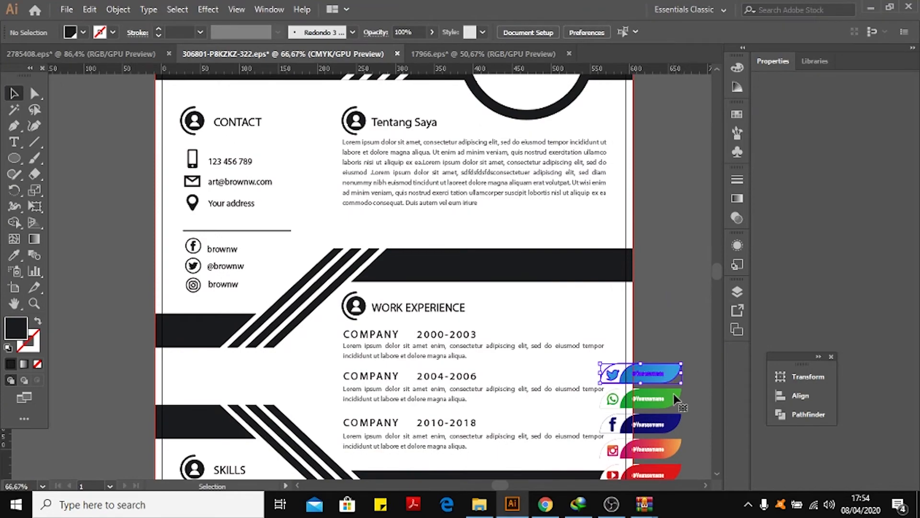
{"action": "left_click", "coordinate": [675, 398], "text": "shift"}
{"action": "left_click", "coordinate": [672, 423], "text": "shift"}
{"action": "left_click", "coordinate": [668, 451], "text": "shift"}
{"action": "left_click", "coordinate": [668, 473], "text": "shift"}
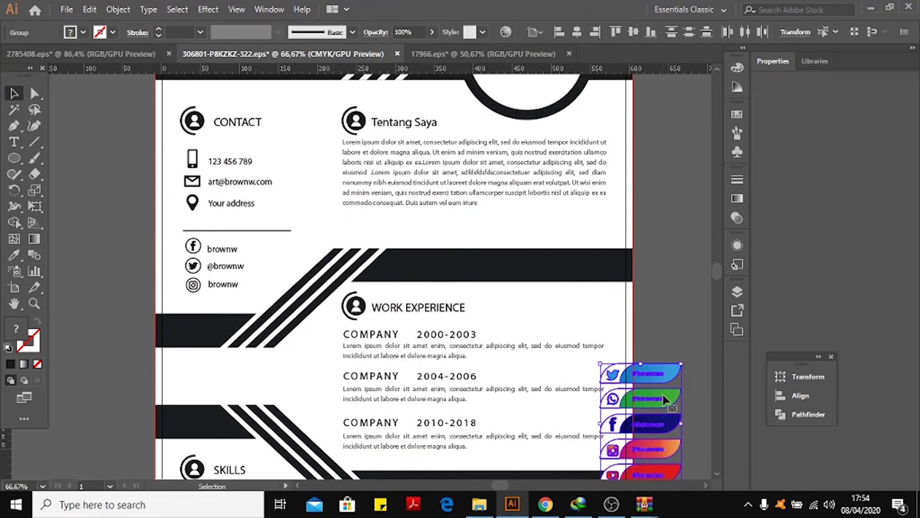
{"action": "left_click_drag", "start_coordinate": [665, 373], "coordinate": [117, 103]}
Delete the CONTACT heading with the phone, e-mail and address lines and their icons.
{"action": "left_click", "coordinate": [229, 161]}
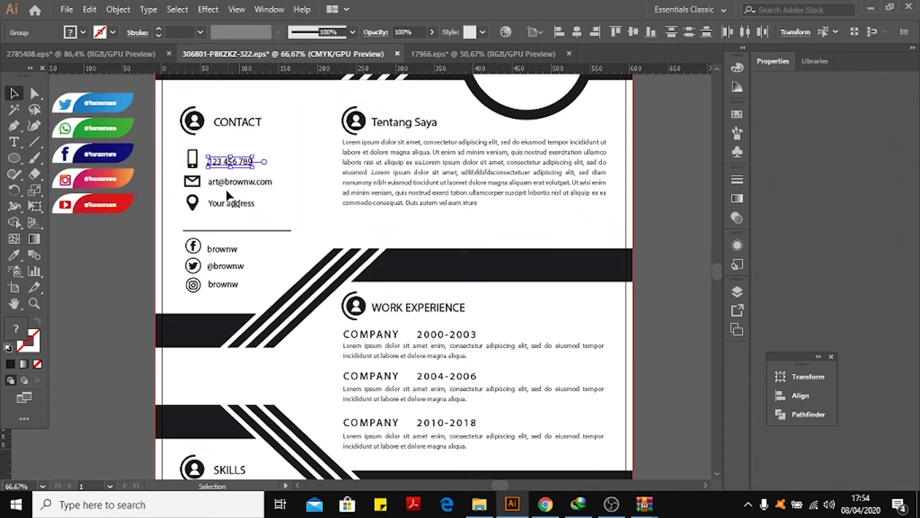
{"action": "left_click", "coordinate": [229, 182], "text": "shift"}
{"action": "left_click", "coordinate": [235, 203], "text": "shift"}
{"action": "left_click", "coordinate": [192, 202], "text": "shift"}
{"action": "left_click", "coordinate": [192, 181], "text": "shift"}
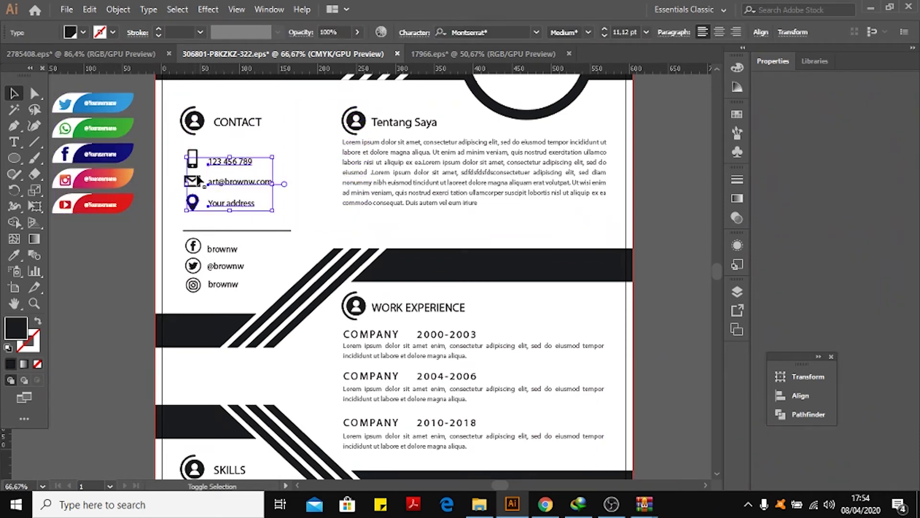
{"action": "left_click", "coordinate": [192, 158], "text": "shift"}
{"action": "left_click", "coordinate": [193, 122], "text": "shift"}
{"action": "left_click", "coordinate": [246, 125], "text": "shift"}
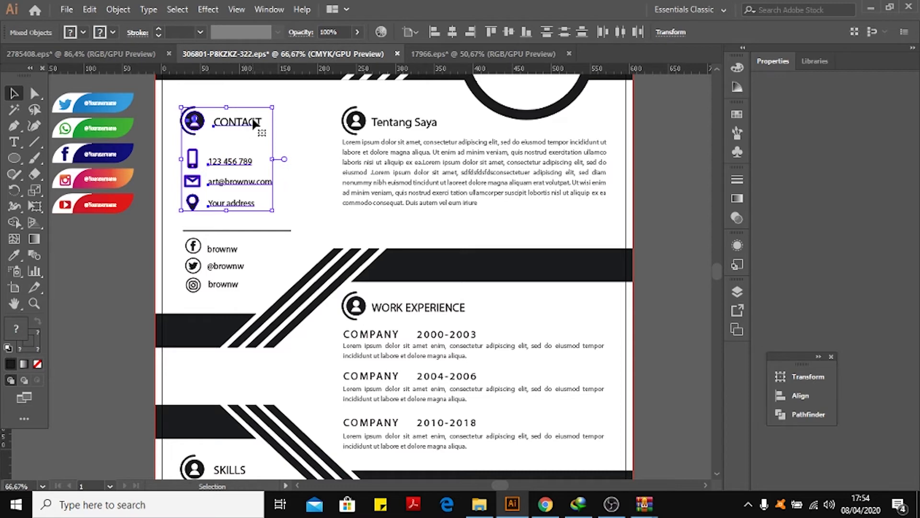
{"action": "key", "text": "Delete"}
Select the five buttons and place them in the emptied contact area of the resume.
{"action": "left_click", "coordinate": [120, 107]}
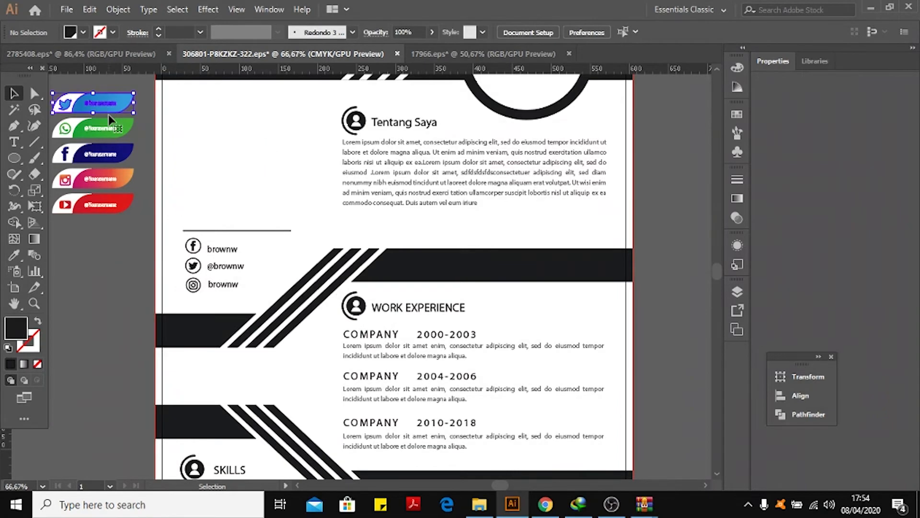
{"action": "left_click", "coordinate": [116, 137], "text": "shift"}
{"action": "left_click", "coordinate": [113, 154], "text": "shift"}
{"action": "left_click", "coordinate": [115, 178], "text": "shift"}
{"action": "left_click", "coordinate": [113, 205], "text": "shift"}
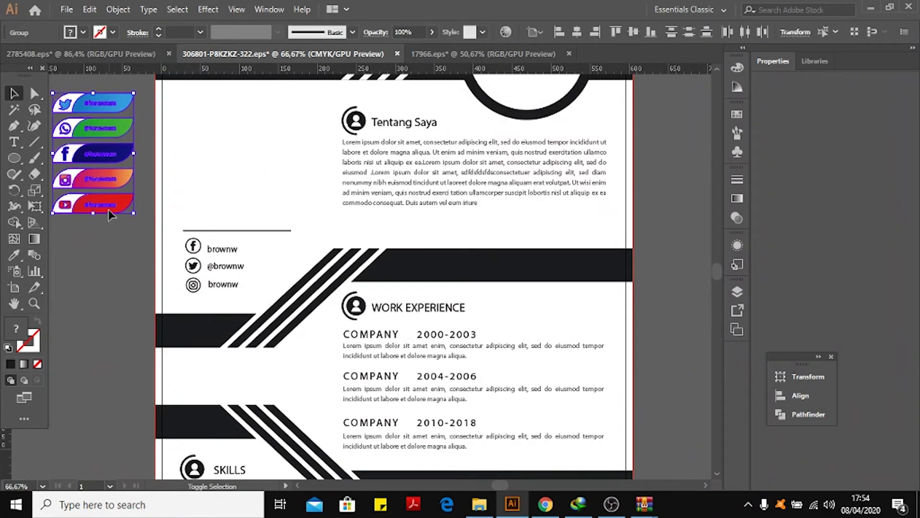
{"action": "left_click_drag", "start_coordinate": [110, 154], "coordinate": [247, 155]}
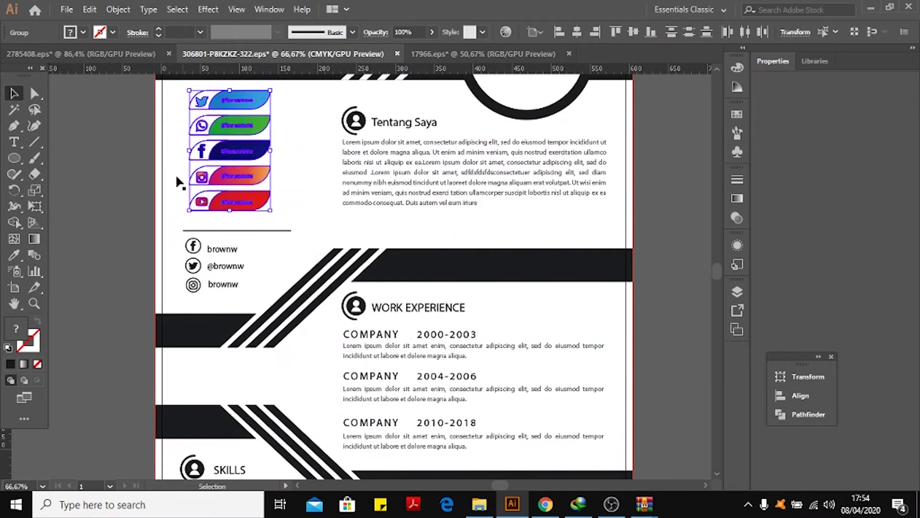
{"action": "left_click", "coordinate": [131, 217]}
{"action": "scroll", "coordinate": [115, 156], "scroll_direction": "up", "scroll_amount": 2}
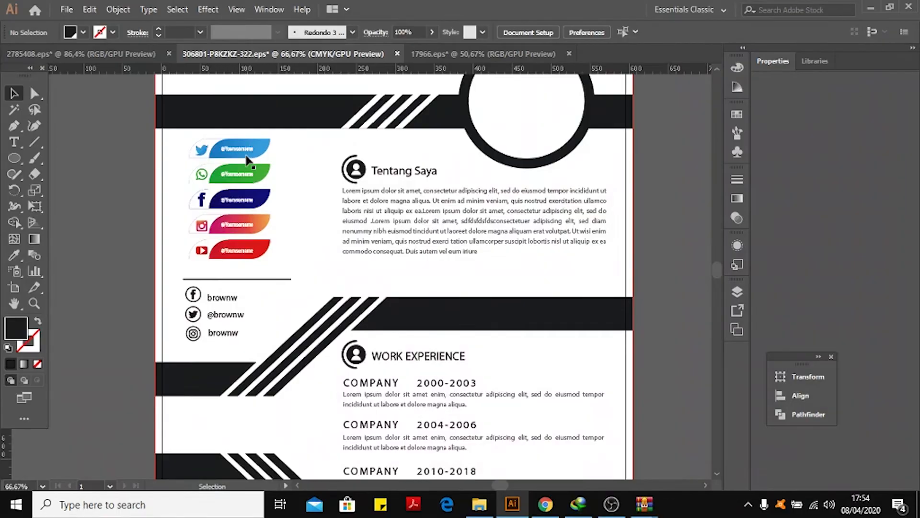
Zoom in to examine the placed buttons and their username text.
{"action": "key", "text": "ctrl+plus"}
{"action": "key", "text": "ctrl+plus"}
{"action": "key", "text": "ctrl+plus"}
{"action": "key", "text": "ctrl+plus"}
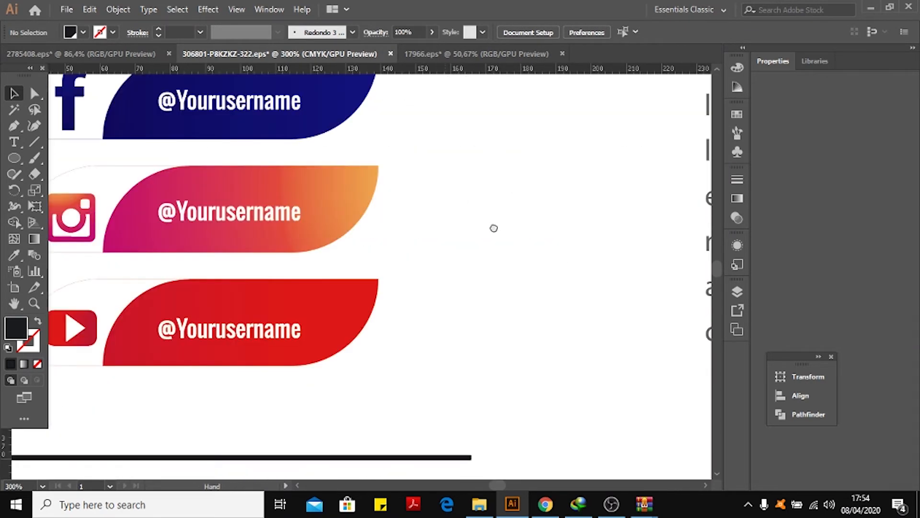
{"action": "left_click_drag", "start_coordinate": [493, 228], "coordinate": [565, 263]}
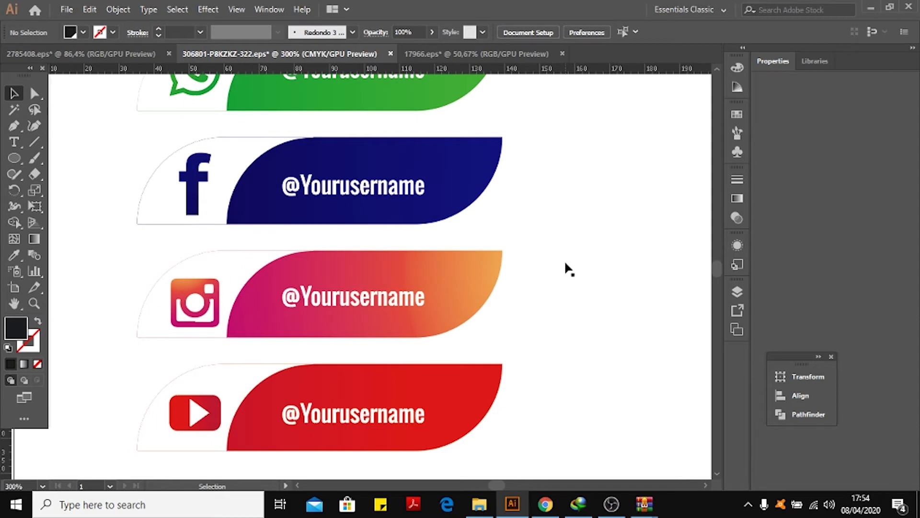
{"action": "key", "text": "a"}
{"action": "key", "text": "ctrl+plus"}
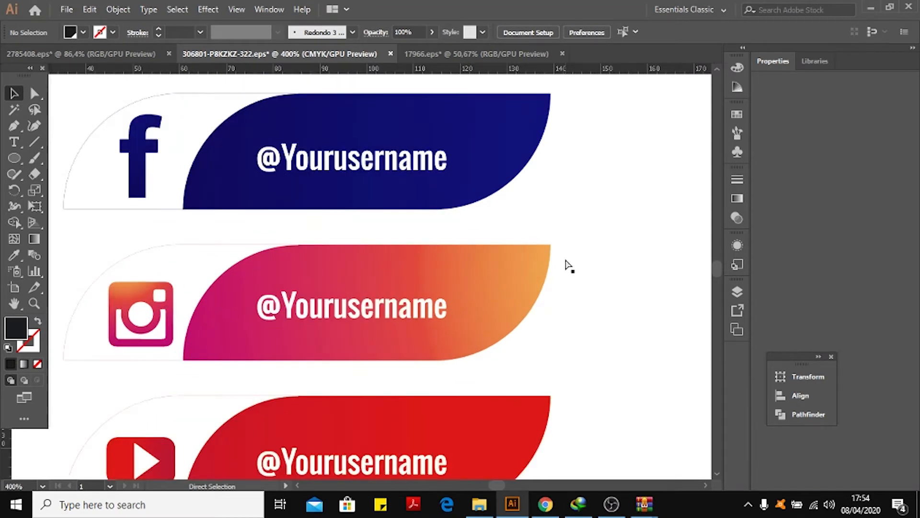
{"action": "key", "text": "ctrl+minus"}
{"action": "key", "text": "ctrl+minus"}
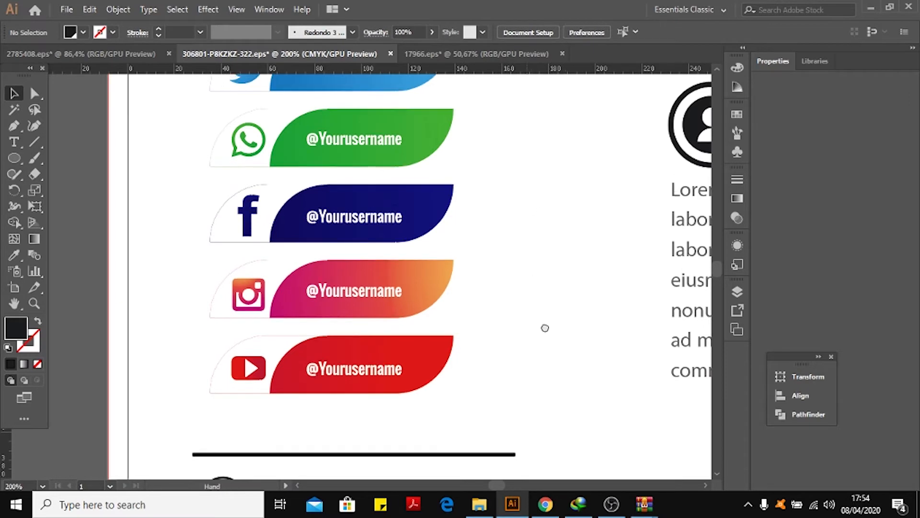
{"action": "left_click_drag", "start_coordinate": [545, 327], "coordinate": [568, 474]}
{"action": "left_click", "coordinate": [401, 209]}
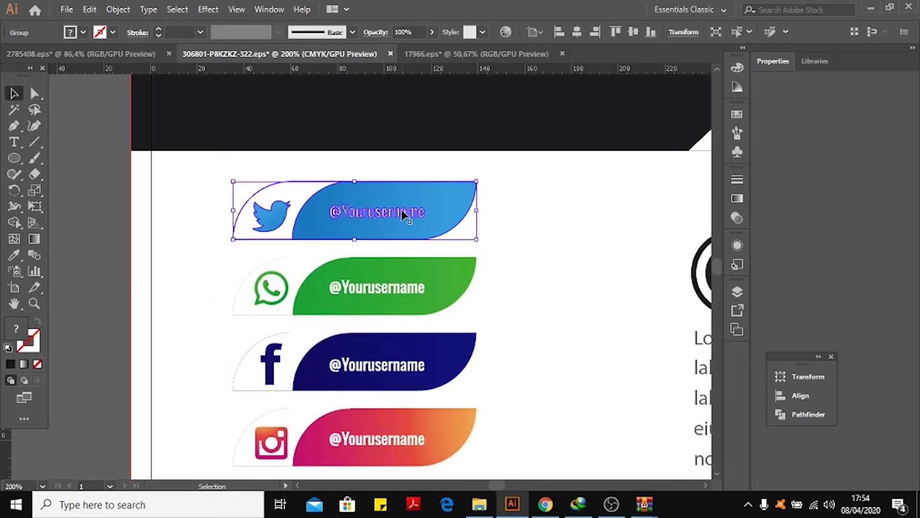
{"action": "double_click", "coordinate": [401, 209]}
{"action": "left_click", "coordinate": [402, 209]}
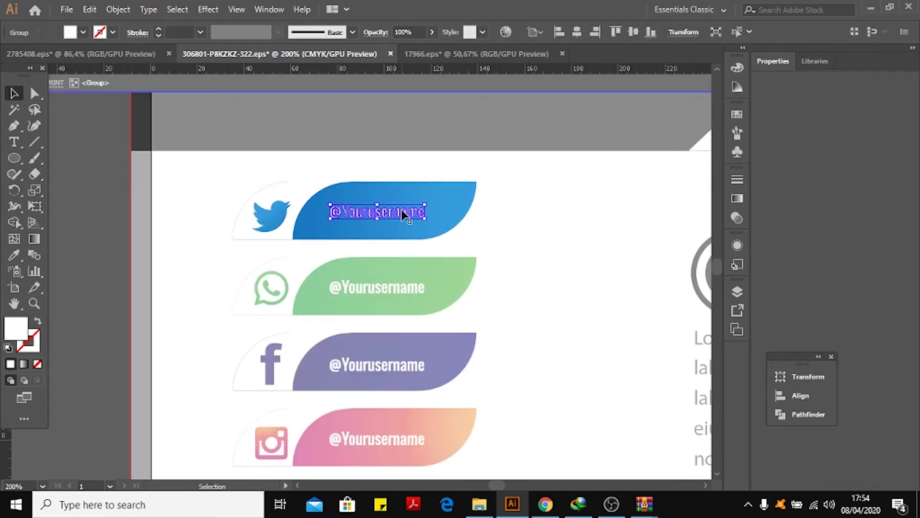
{"action": "double_click", "coordinate": [401, 208]}
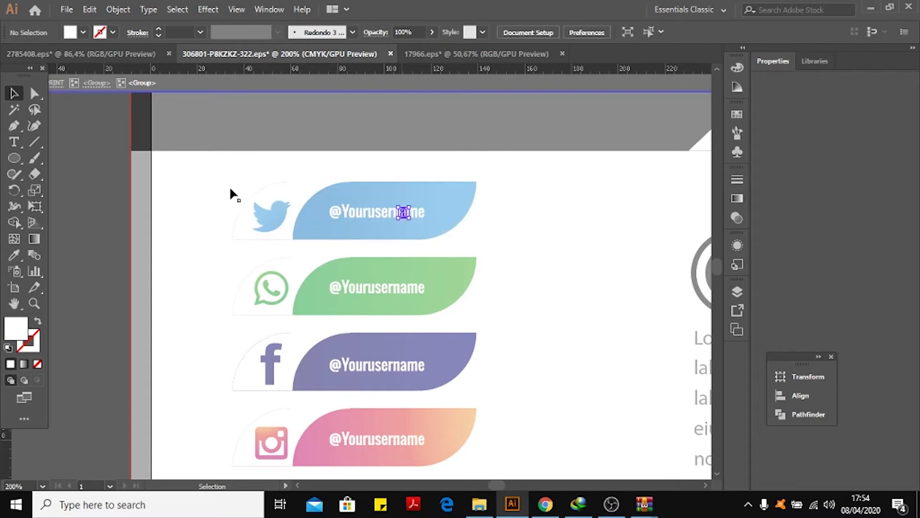
{"action": "double_click", "coordinate": [77, 111]}
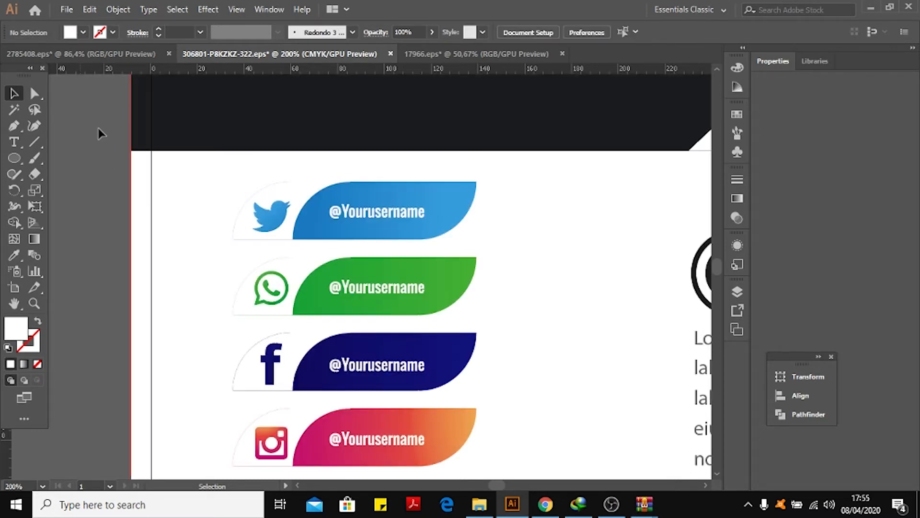
Pan around the page to examine the placed buttons and the Tentang Saya heading beside them.
{"action": "key", "text": "space"}
{"action": "left_click_drag", "start_coordinate": [562, 253], "coordinate": [387, 180]}
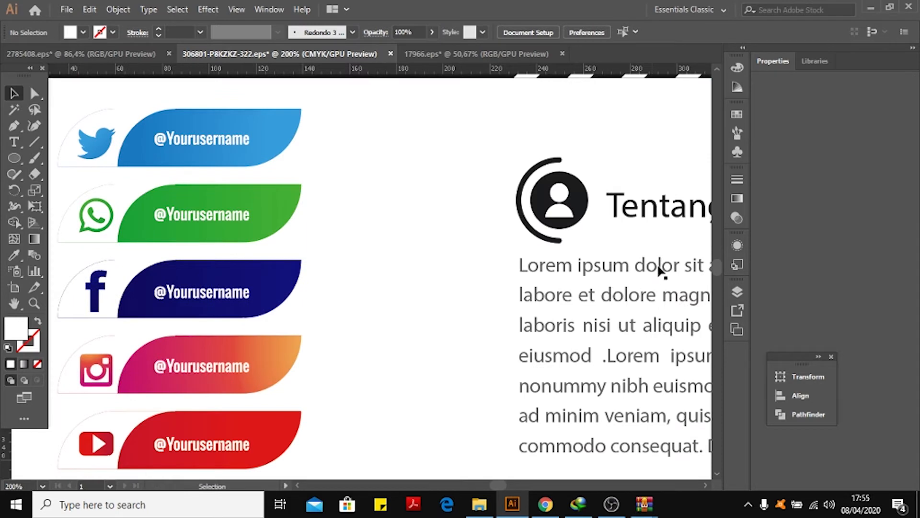
{"action": "key", "text": "space"}
{"action": "left_click_drag", "start_coordinate": [658, 233], "coordinate": [610, 226]}
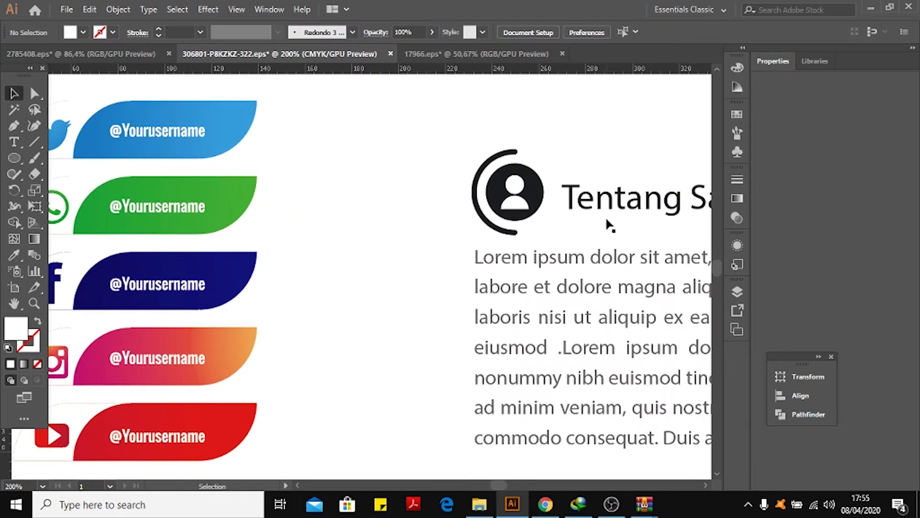
{"action": "left_click", "coordinate": [613, 209]}
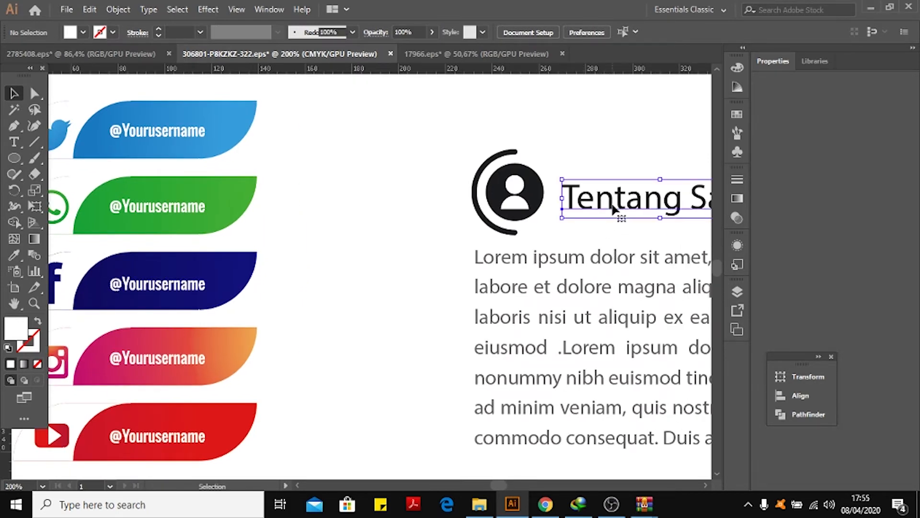
{"action": "double_click", "coordinate": [614, 210]}
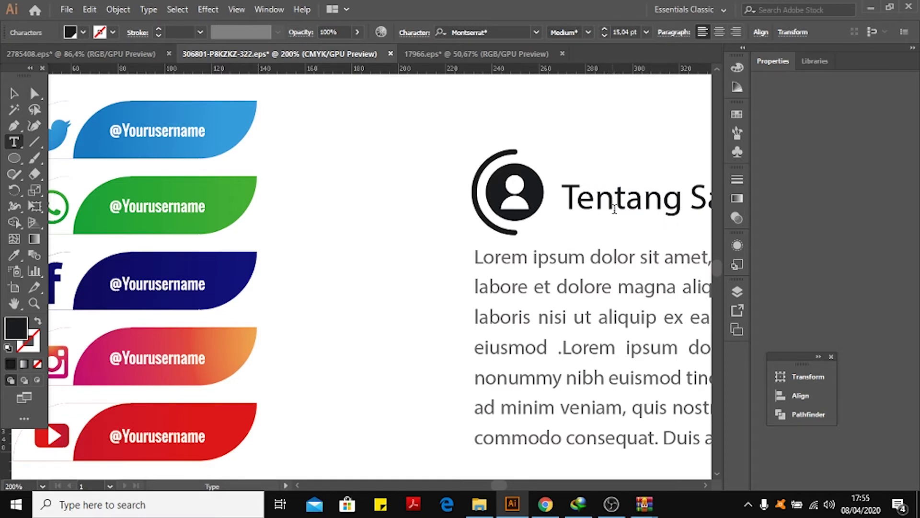
{"action": "left_click", "coordinate": [14, 94]}
{"action": "left_click", "coordinate": [286, 186]}
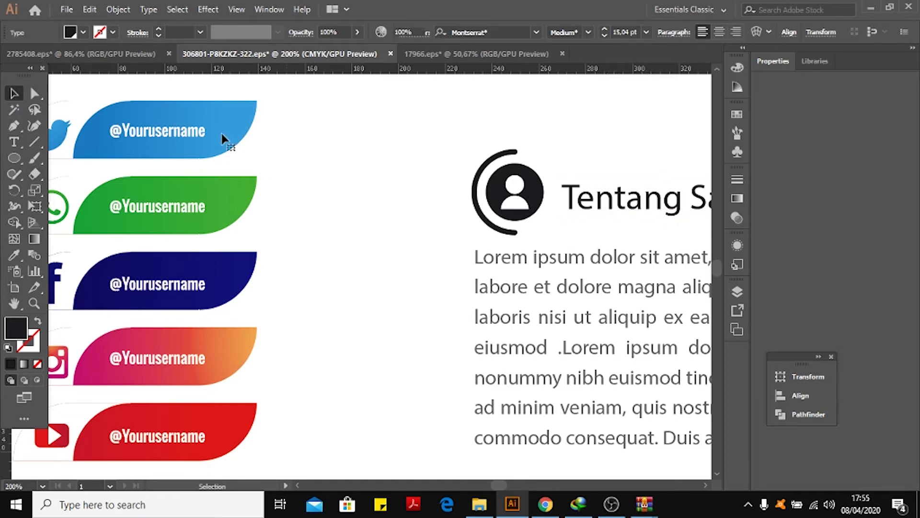
{"action": "scroll", "coordinate": [319, 175], "scroll_direction": "left", "scroll_amount": 3}
{"action": "left_click", "coordinate": [329, 137]}
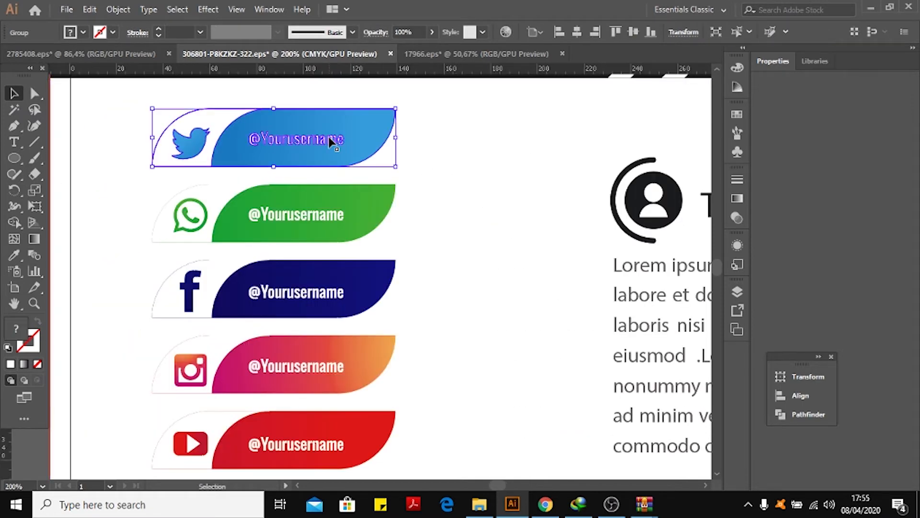
{"action": "right_click", "coordinate": [329, 138]}
{"action": "left_click", "coordinate": [386, 249]}
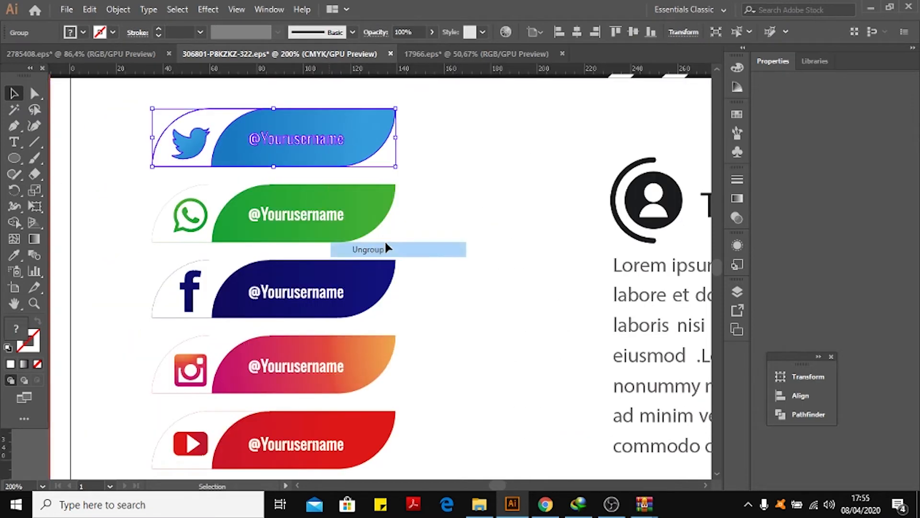
{"action": "left_click", "coordinate": [346, 176]}
{"action": "left_click", "coordinate": [316, 139]}
{"action": "double_click", "coordinate": [318, 142]}
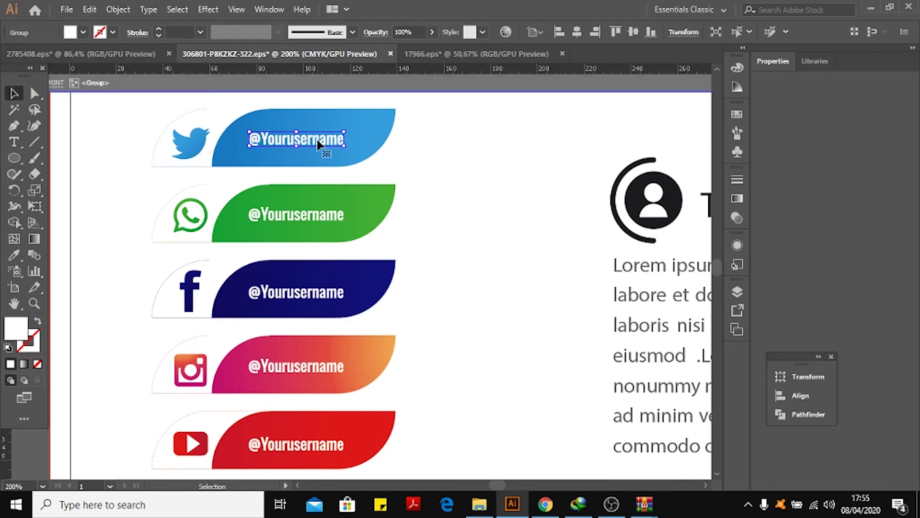
{"action": "left_click", "coordinate": [316, 138]}
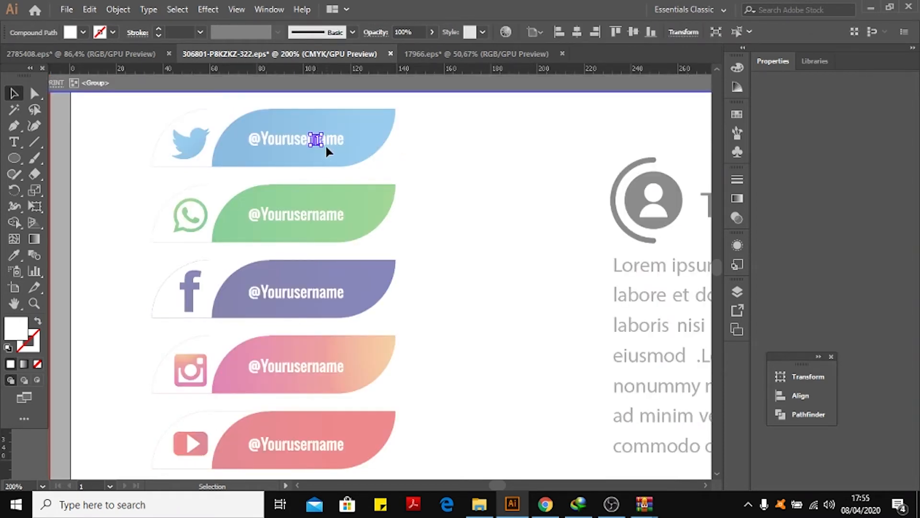
{"action": "left_click_drag", "start_coordinate": [318, 141], "coordinate": [415, 171]}
{"action": "left_click_drag", "start_coordinate": [549, 269], "coordinate": [540, 271]}
{"action": "left_click", "coordinate": [95, 130]}
{"action": "left_click", "coordinate": [447, 204]}
{"action": "left_click", "coordinate": [318, 142]}
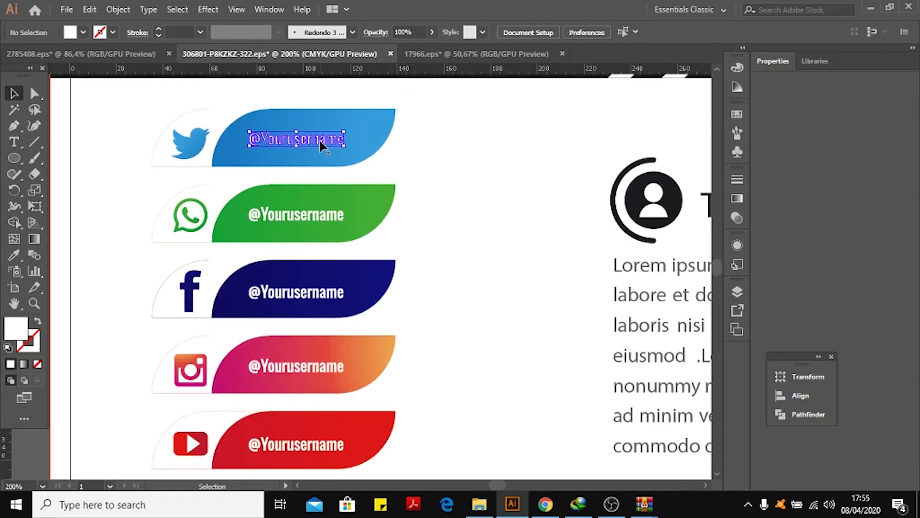
{"action": "key", "text": "Delete"}
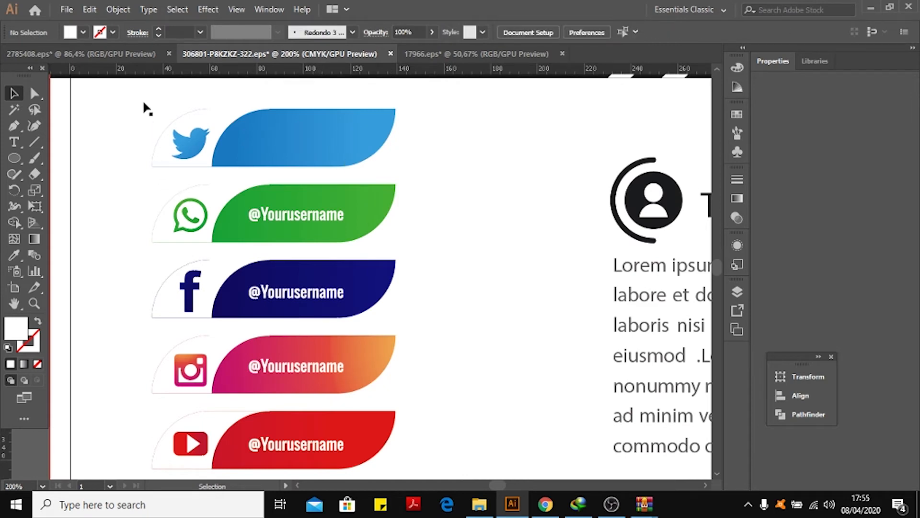
Add a text line on the Twitter button with the Type tool and set its font size to 7 pt.
{"action": "left_click", "coordinate": [14, 142]}
{"action": "left_click", "coordinate": [249, 138]}
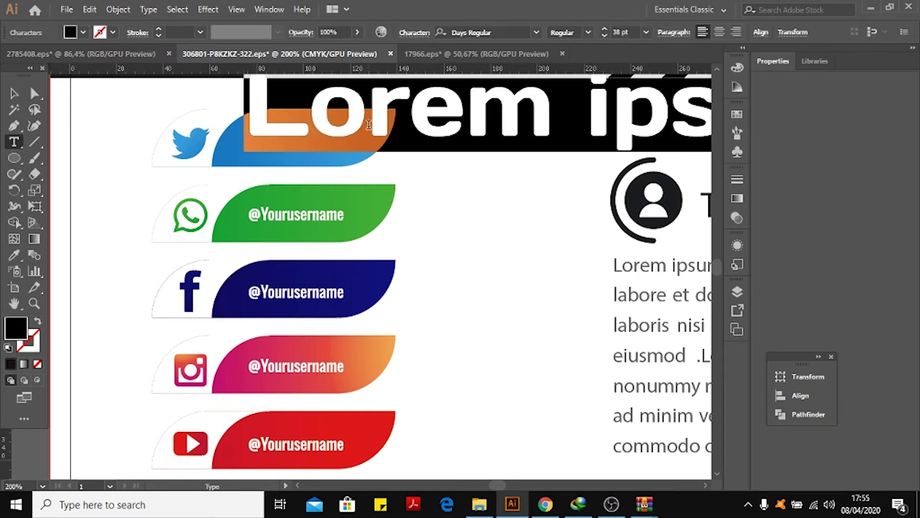
{"action": "double_click", "coordinate": [620, 32]}
{"action": "type", "text": "20"}
{"action": "key", "text": "Return"}
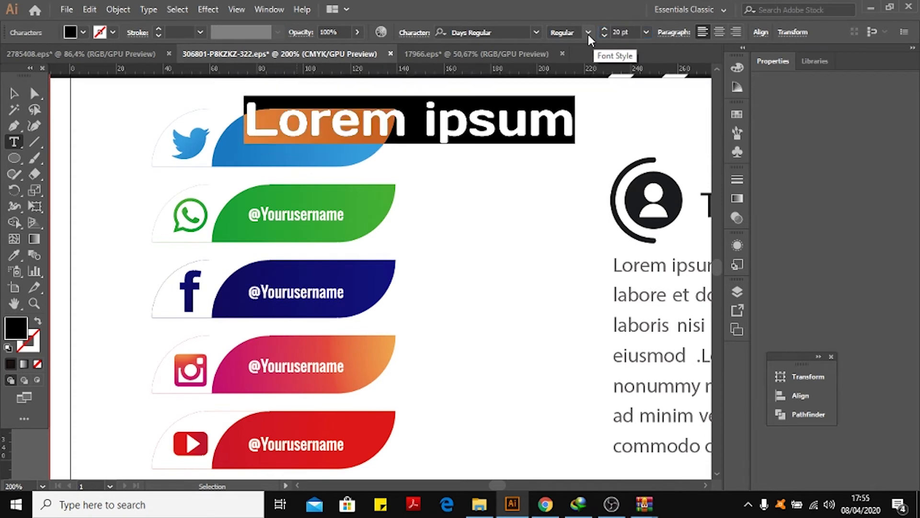
{"action": "left_click", "coordinate": [620, 29]}
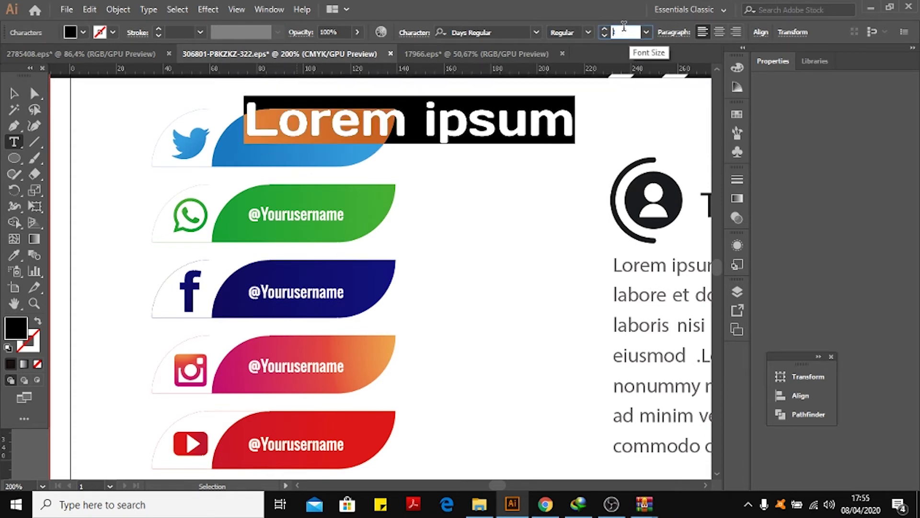
{"action": "type", "text": "114"}
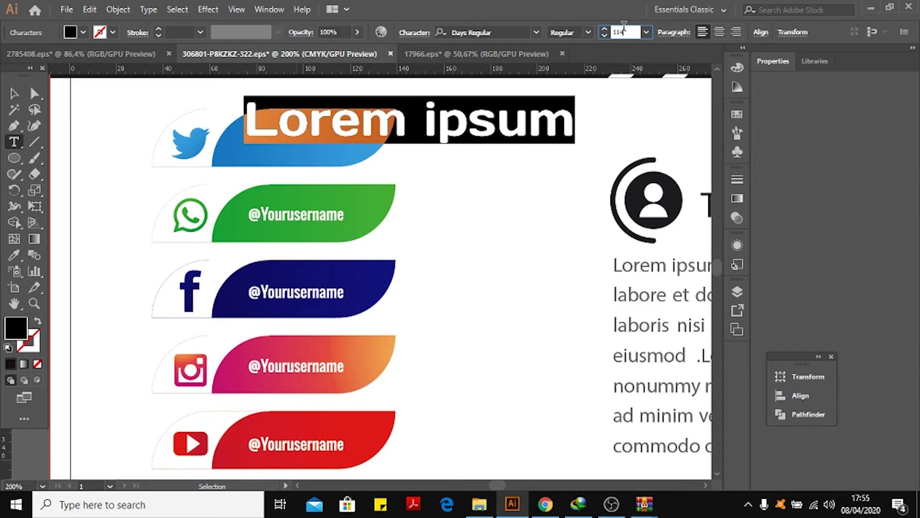
{"action": "key", "text": "Return"}
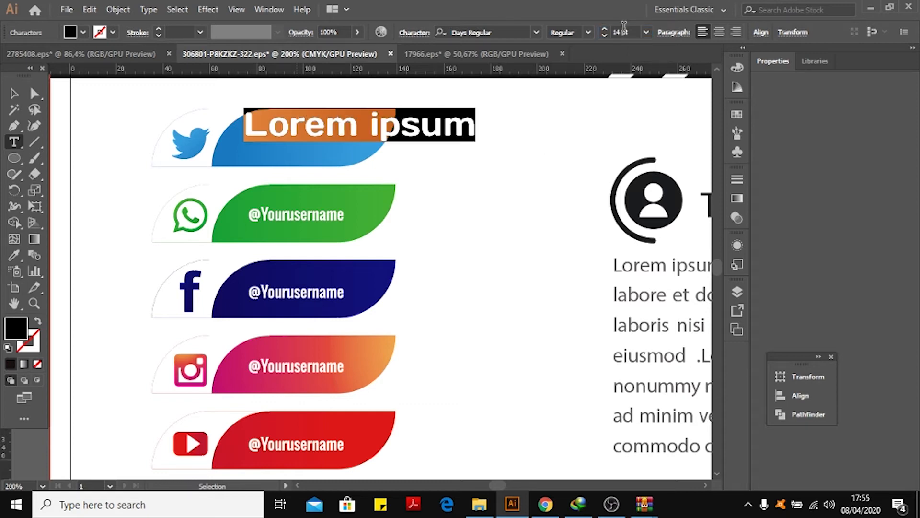
{"action": "double_click", "coordinate": [623, 29]}
{"action": "type", "text": "7"}
{"action": "key", "text": "Return"}
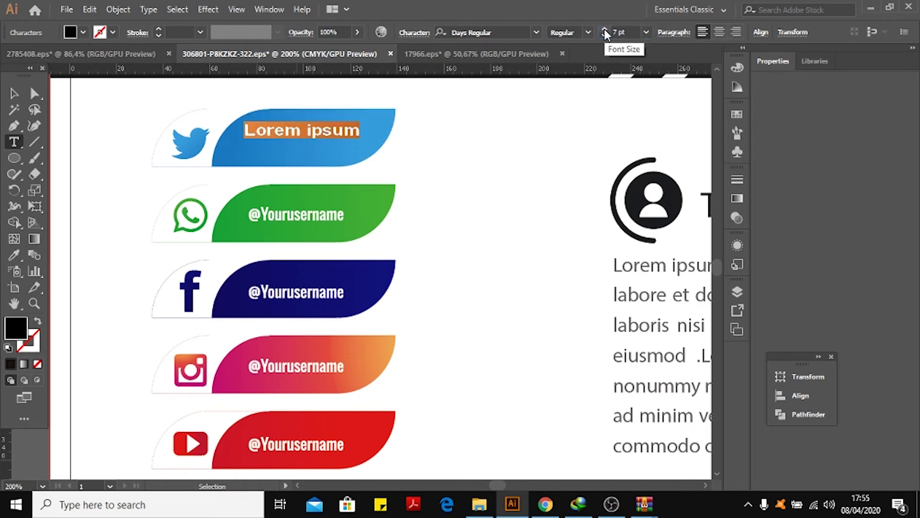
{"action": "key", "text": "Escape"}
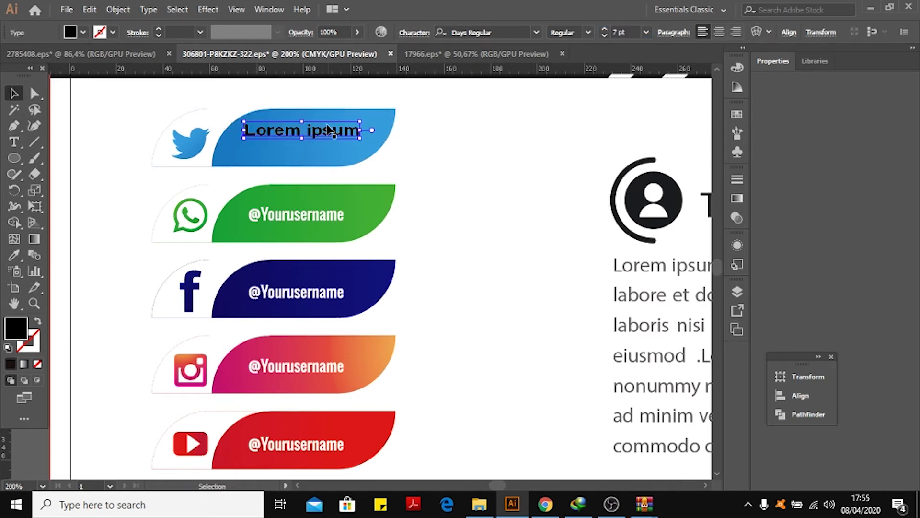
{"action": "left_click_drag", "start_coordinate": [329, 134], "coordinate": [328, 135]}
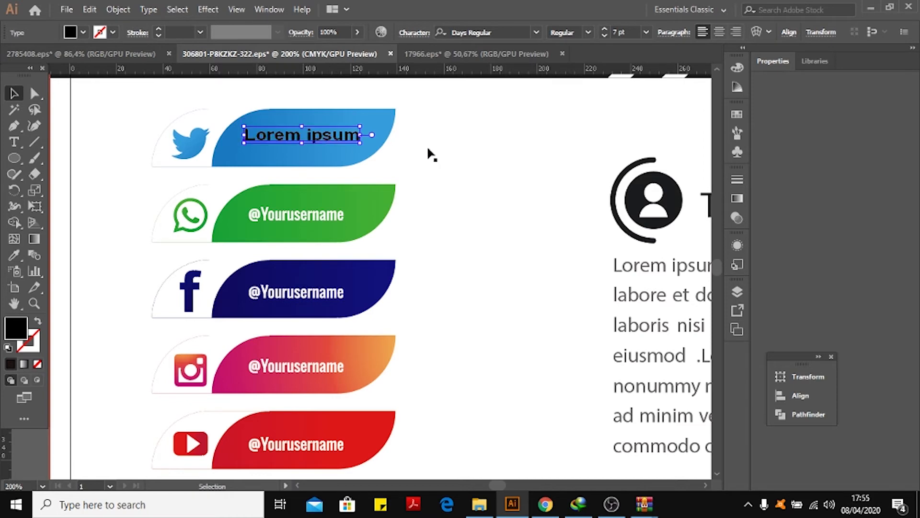
{"action": "triple_click", "coordinate": [329, 132]}
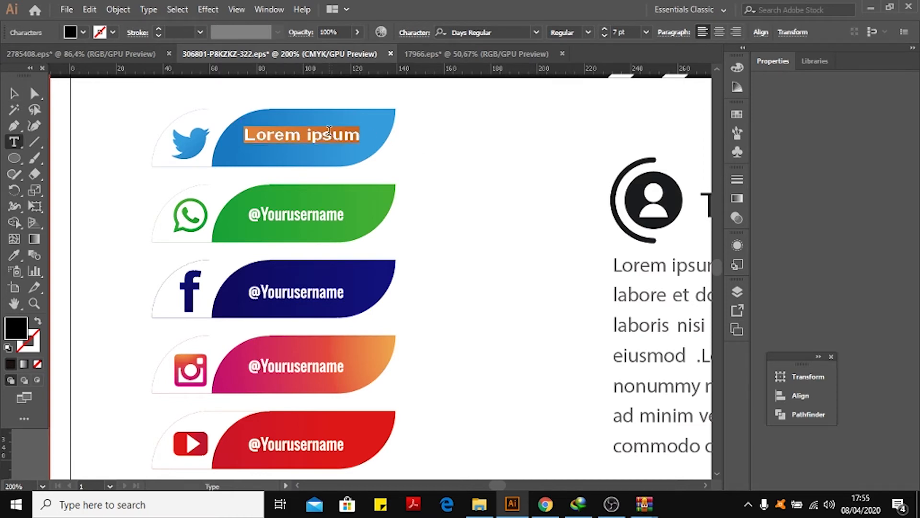
{"action": "type", "text": "da"}
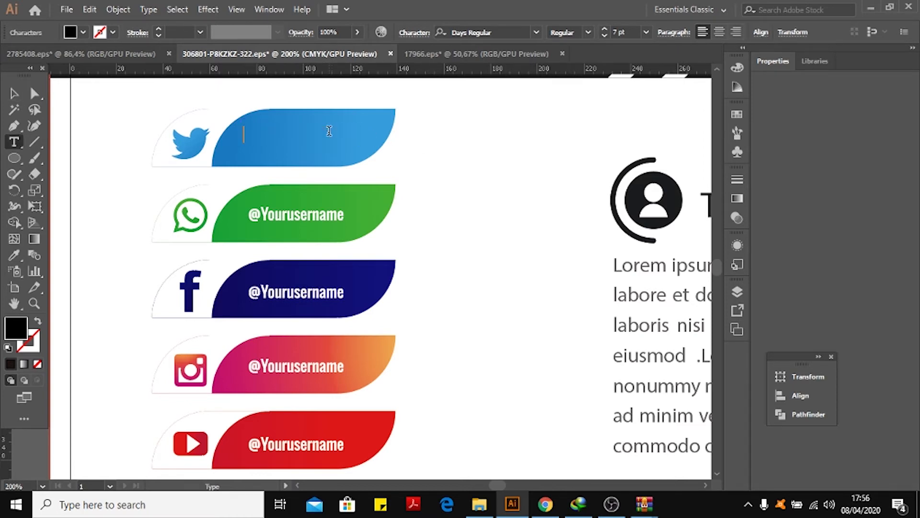
{"action": "key", "text": "ctrl+z"}
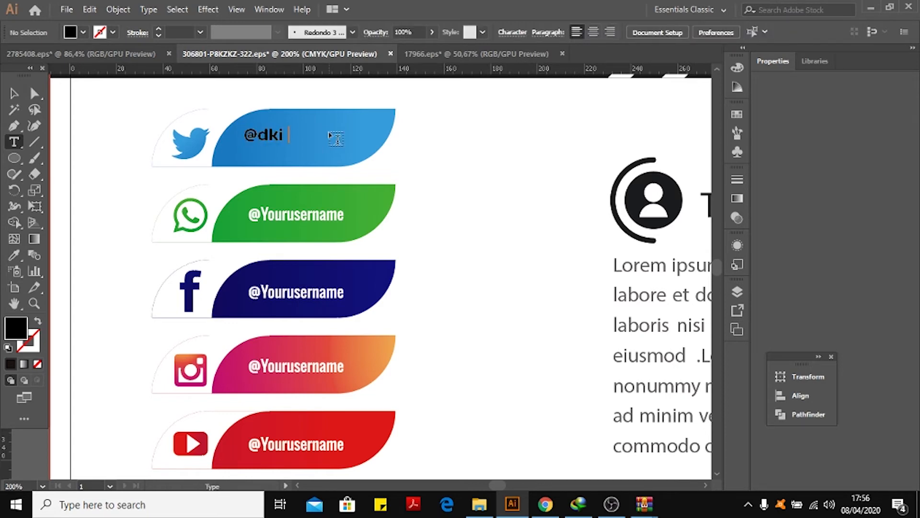
{"action": "type", "text": "karata"}
{"action": "left_click", "coordinate": [14, 92]}
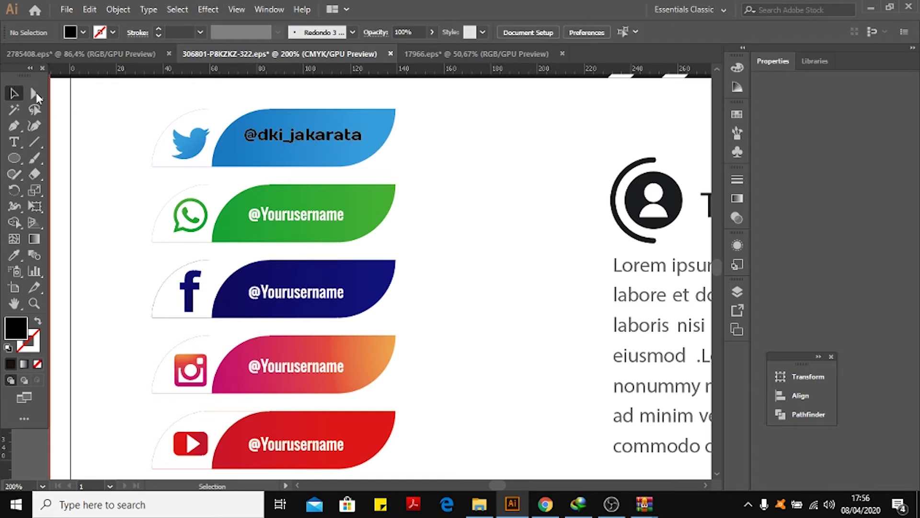
{"action": "left_click", "coordinate": [313, 213]}
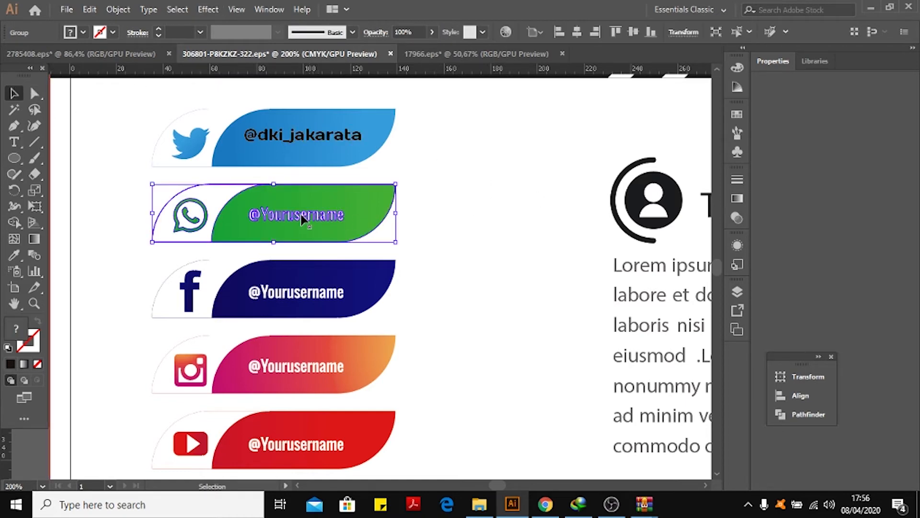
{"action": "right_click", "coordinate": [315, 216]}
{"action": "left_click", "coordinate": [354, 322]}
{"action": "left_click", "coordinate": [374, 235]}
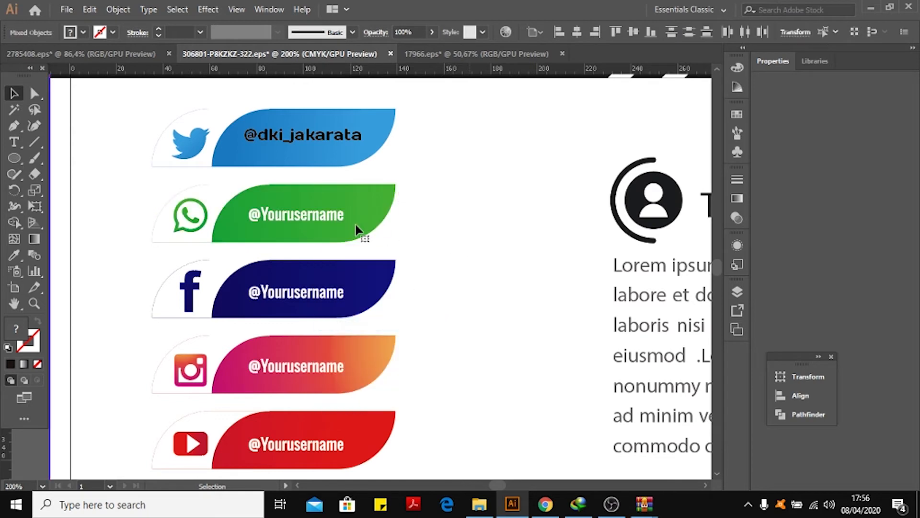
{"action": "left_click", "coordinate": [316, 213]}
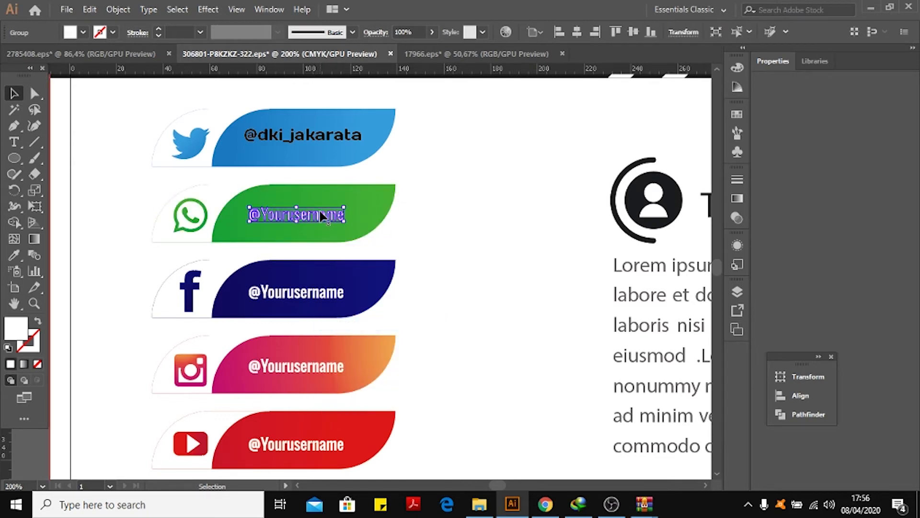
{"action": "key", "text": "Delete"}
Insert a new placeholder text line on the WhatsApp button with the Type tool.
{"action": "left_click", "coordinate": [23, 143]}
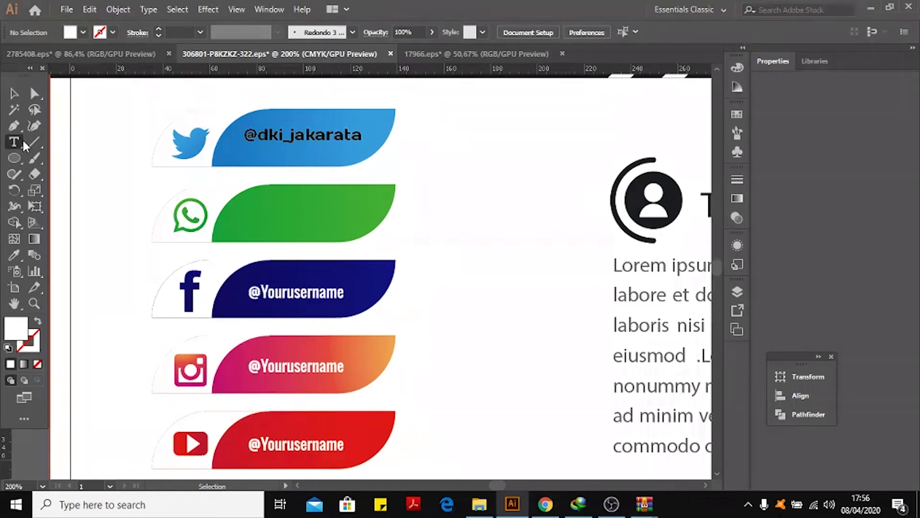
{"action": "left_click", "coordinate": [258, 211]}
{"action": "key", "text": "Escape"}
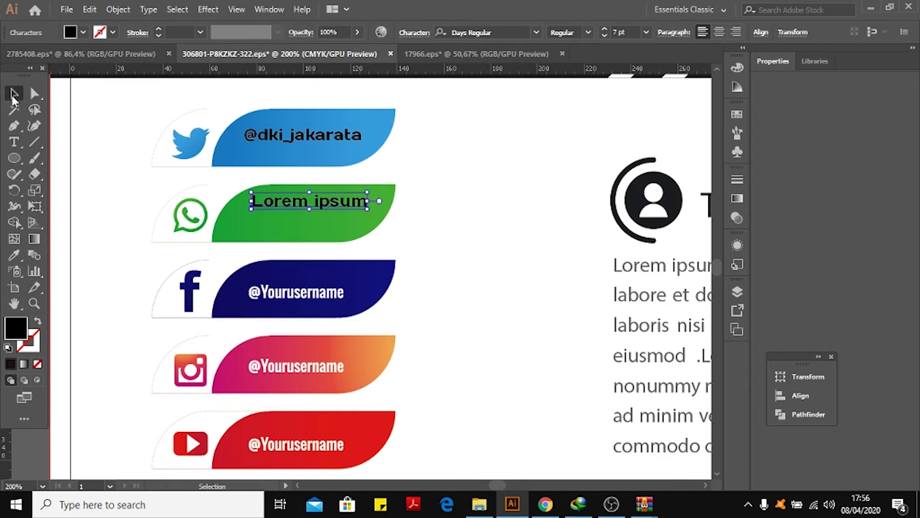
Delete the lower diagonal band group behind the skills section, then undo the deletion.
{"action": "left_click", "coordinate": [483, 160]}
{"action": "key", "text": "ctrl+minus"}
{"action": "key", "text": "ctrl+minus"}
{"action": "key", "text": "ctrl+minus"}
{"action": "key", "text": "ctrl+minus"}
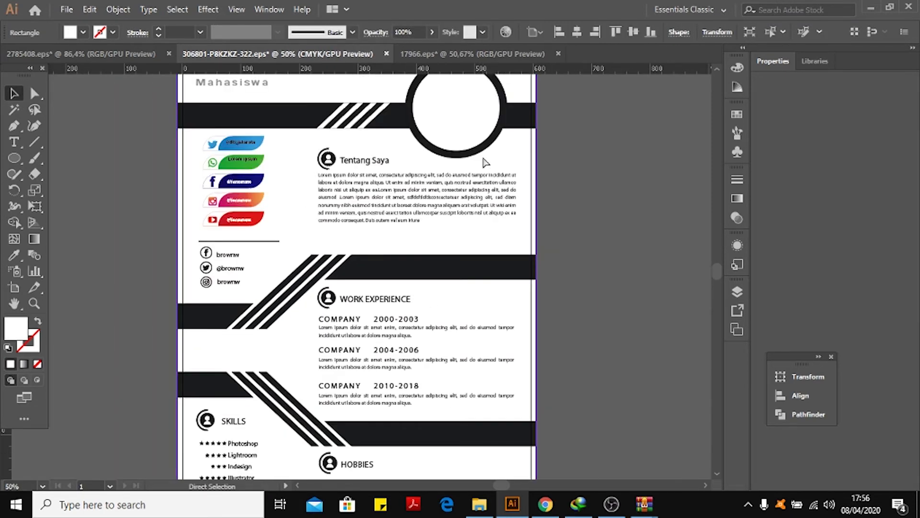
{"action": "scroll", "coordinate": [635, 163], "scroll_direction": "down", "scroll_amount": 5}
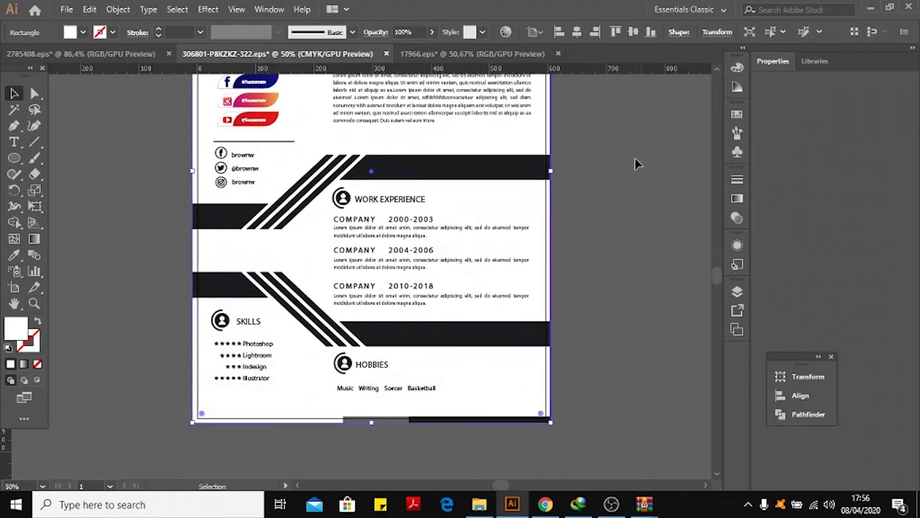
{"action": "left_click", "coordinate": [290, 287]}
{"action": "left_click", "coordinate": [388, 166]}
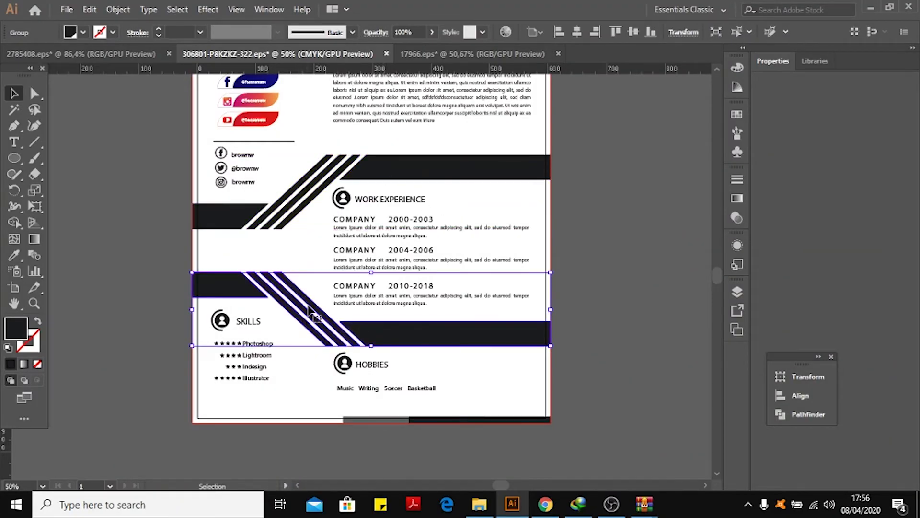
{"action": "key", "text": "Delete"}
{"action": "key", "text": "ctrl+z"}
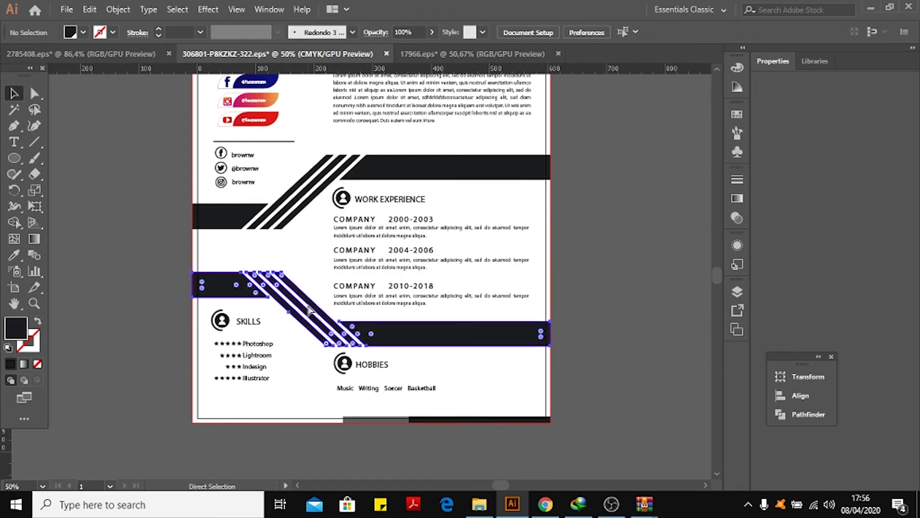
Place the 6766.jpg photo from the Documents folder onto the canvas beside the resume artboard.
{"action": "left_click", "coordinate": [663, 159]}
{"action": "left_click_drag", "start_coordinate": [646, 110], "coordinate": [621, 311]}
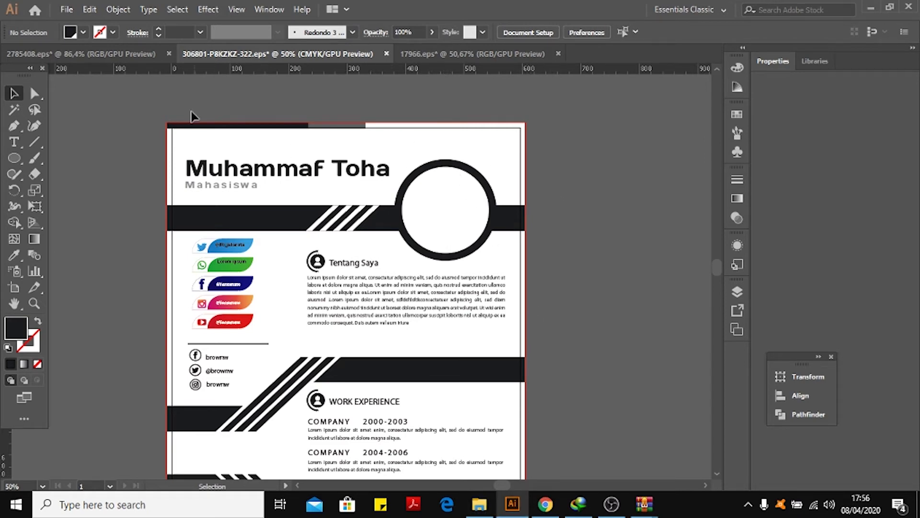
{"action": "left_click", "coordinate": [67, 10]}
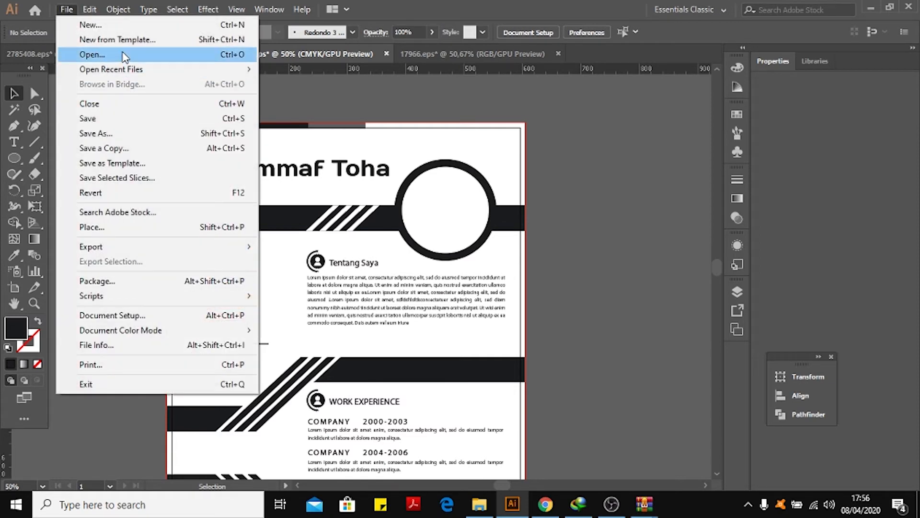
{"action": "left_click", "coordinate": [539, 392]}
{"action": "left_click", "coordinate": [479, 501]}
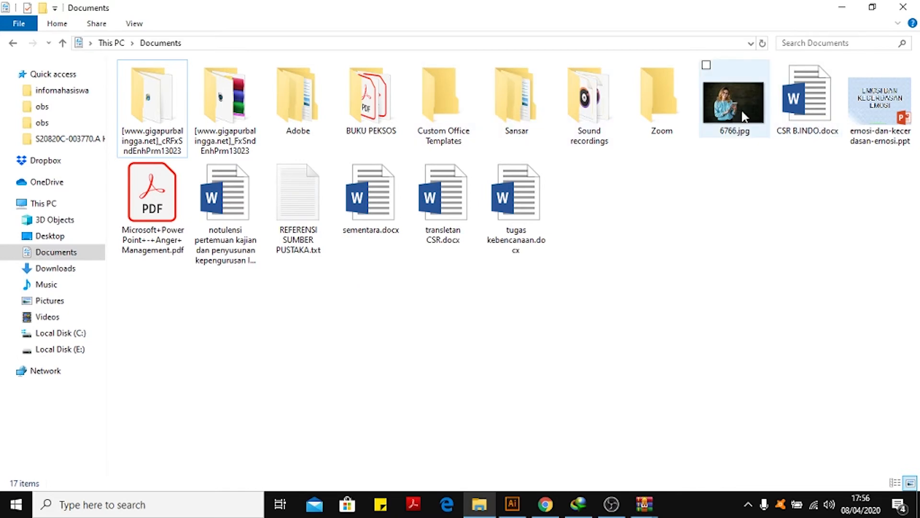
{"action": "left_click_drag", "start_coordinate": [738, 90], "coordinate": [554, 191]}
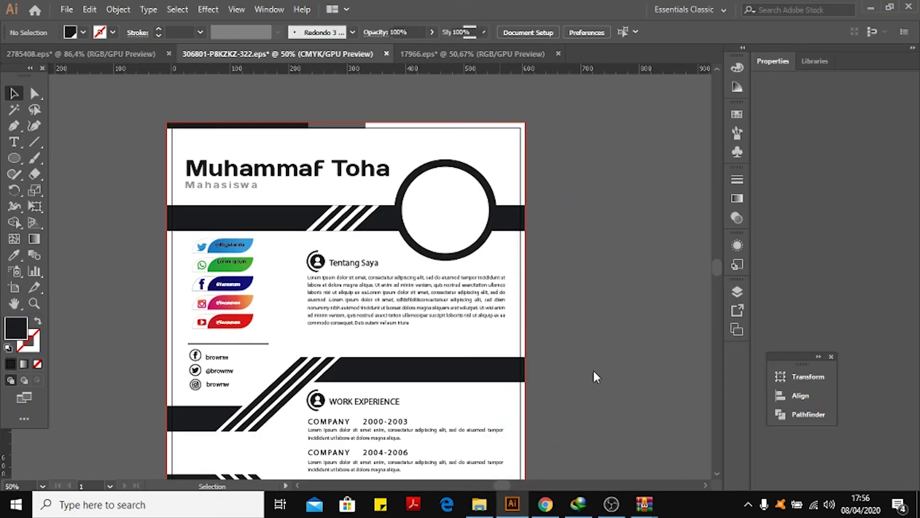
{"action": "left_click_drag", "start_coordinate": [588, 231], "coordinate": [636, 260]}
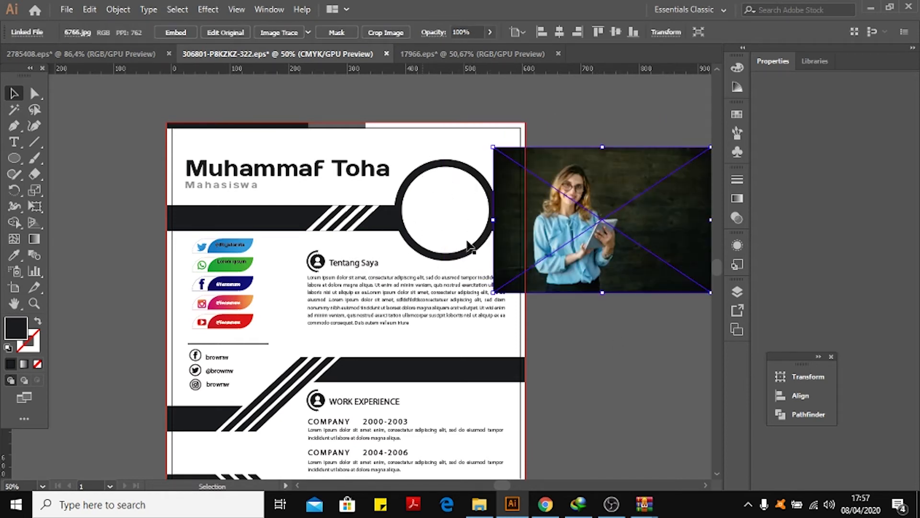
{"action": "mouse_move", "coordinate": [658, 197]}
{"action": "left_mouse_down"}
{"action": "mouse_move", "coordinate": [517, 191]}
{"action": "mouse_move", "coordinate": [560, 205]}
{"action": "mouse_move", "coordinate": [642, 199]}
{"action": "left_mouse_up"}
{"action": "left_click_drag", "start_coordinate": [582, 192], "coordinate": [615, 192]}
{"action": "left_click", "coordinate": [618, 312]}
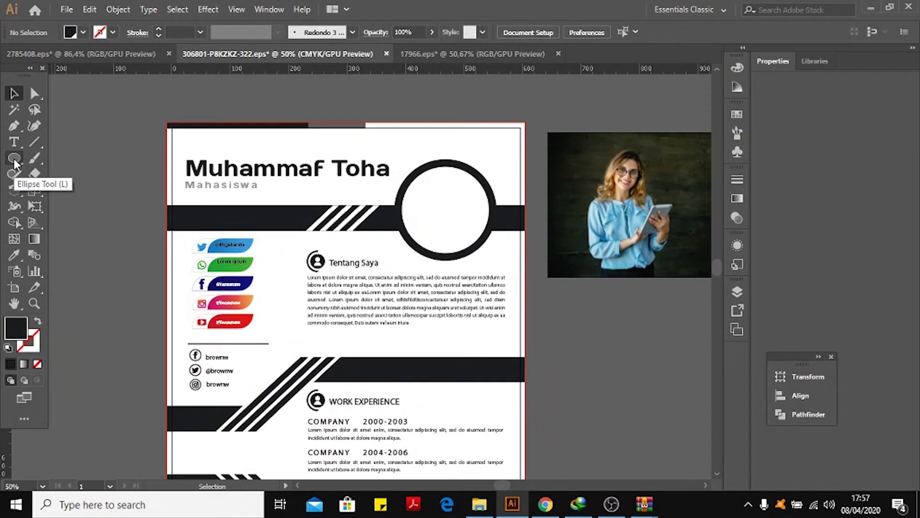
{"action": "left_click", "coordinate": [15, 164]}
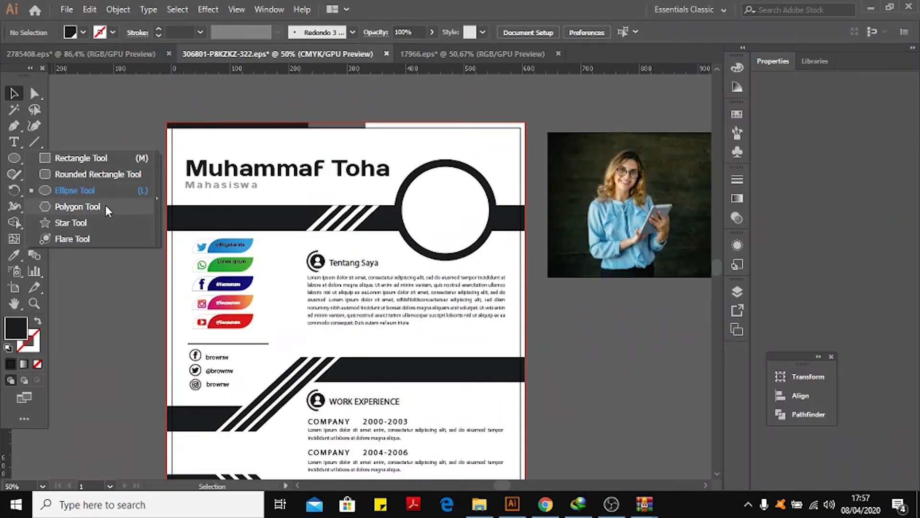
{"action": "left_click", "coordinate": [81, 158]}
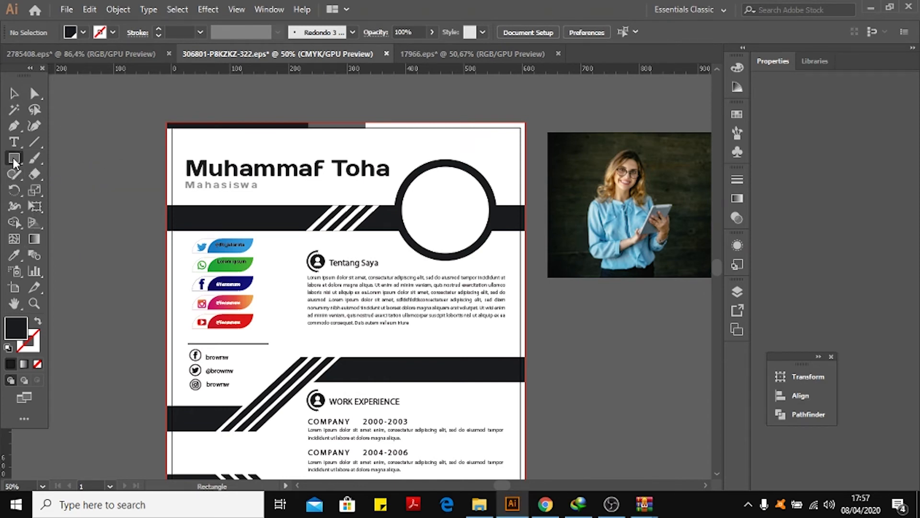
{"action": "left_click_drag", "start_coordinate": [62, 117], "coordinate": [151, 214]}
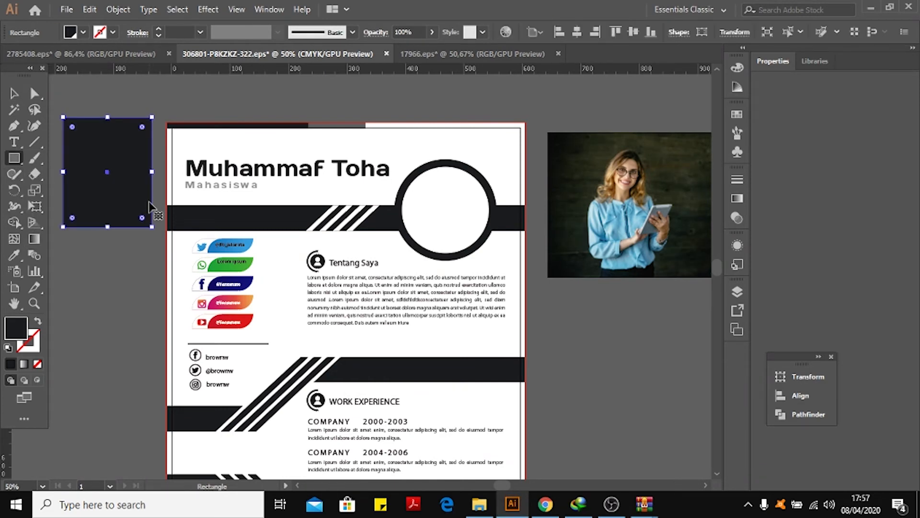
{"action": "key", "text": "ctrl+z"}
{"action": "left_click", "coordinate": [12, 159]}
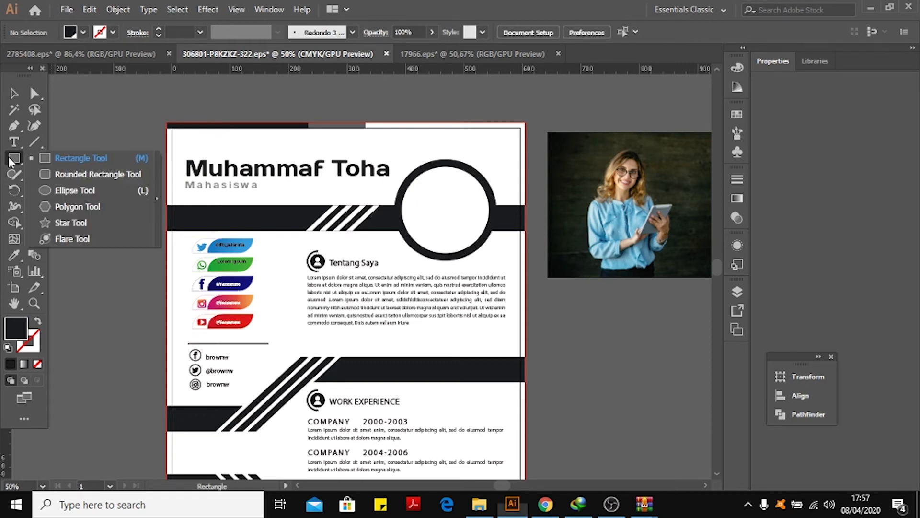
{"action": "left_click", "coordinate": [14, 160]}
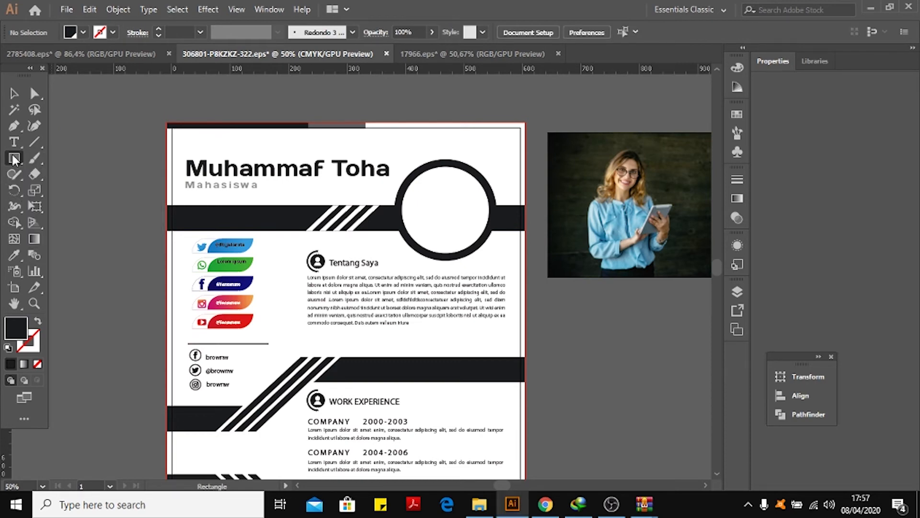
{"action": "left_click", "coordinate": [15, 160]}
{"action": "left_click", "coordinate": [14, 160]}
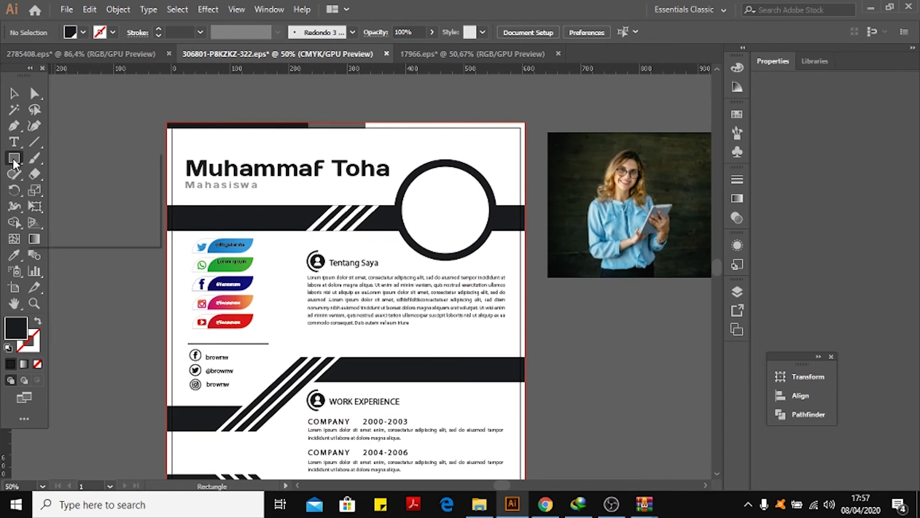
{"action": "right_click", "coordinate": [13, 159]}
{"action": "left_click", "coordinate": [100, 187]}
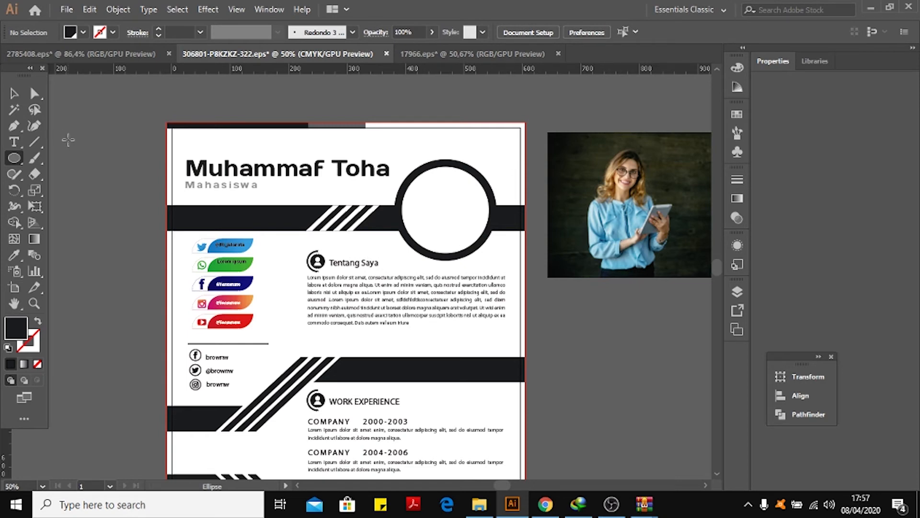
{"action": "left_click_drag", "start_coordinate": [68, 140], "coordinate": [151, 248]}
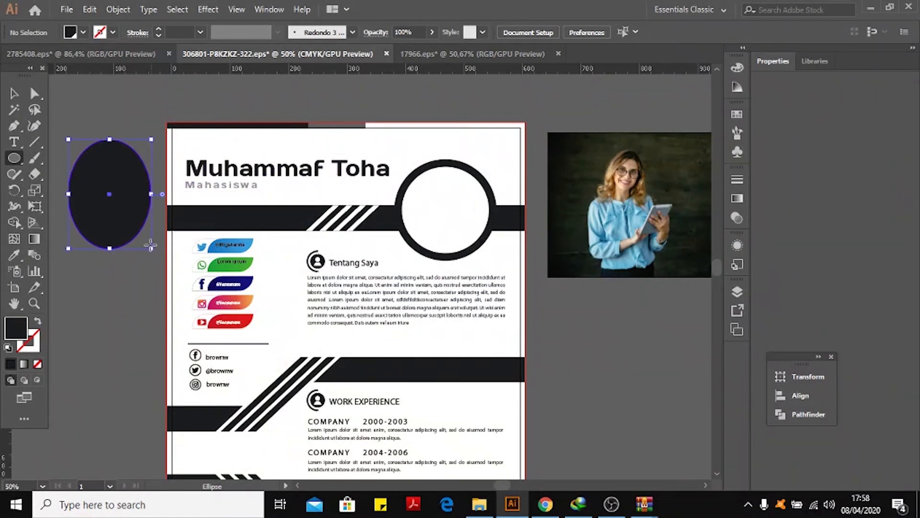
{"action": "key", "text": "ctrl+z"}
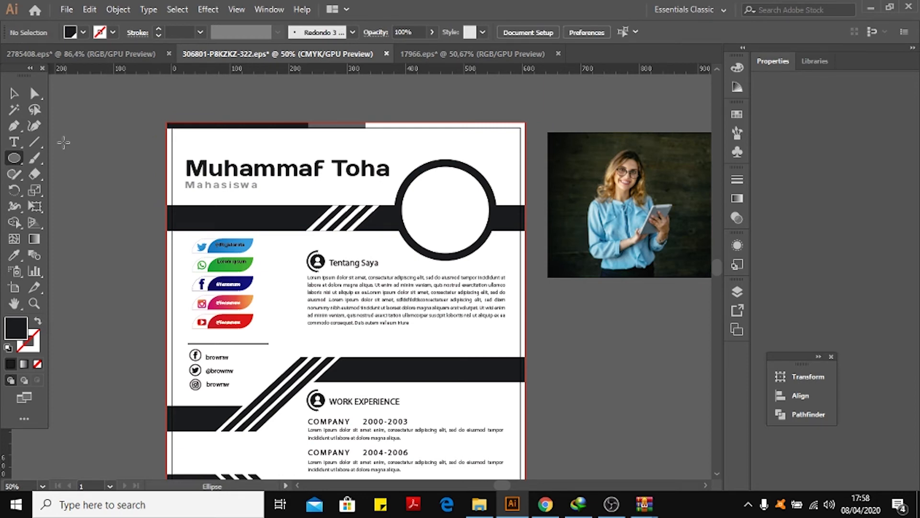
Draw a circle with the Ellipse tool and resize it beside the artboard.
{"action": "left_click_drag", "start_coordinate": [64, 142], "coordinate": [119, 176]}
{"action": "left_click", "coordinate": [14, 93]}
{"action": "left_click_drag", "start_coordinate": [87, 130], "coordinate": [274, 165]}
{"action": "key", "text": "ctrl+shift+a"}
{"action": "left_click_drag", "start_coordinate": [445, 194], "coordinate": [477, 216]}
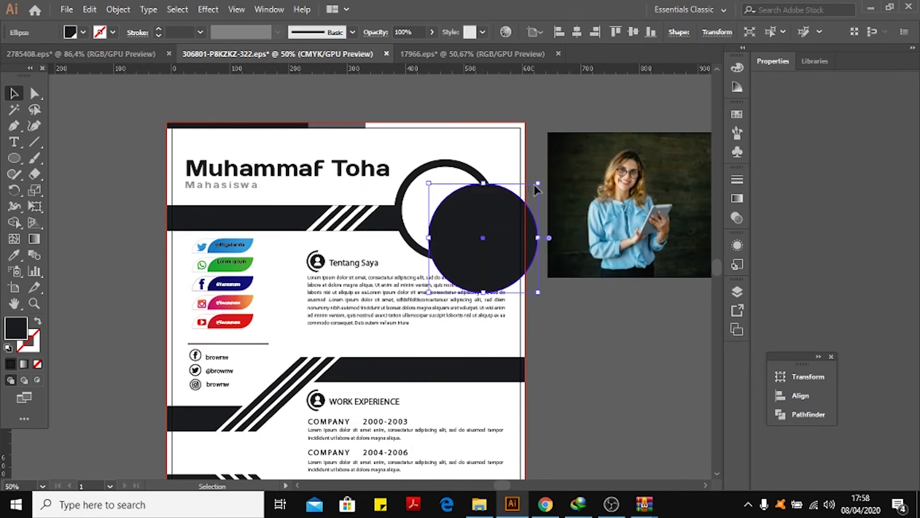
{"action": "mouse_move", "coordinate": [539, 184]}
{"action": "left_mouse_down"}
{"action": "mouse_move", "coordinate": [551, 179]}
{"action": "mouse_move", "coordinate": [530, 192]}
{"action": "left_mouse_up"}
{"action": "left_click_drag", "start_coordinate": [501, 228], "coordinate": [584, 390]}
Resize and reposition the photo, then move the circle over the woman in the photo.
{"action": "left_click_drag", "start_coordinate": [647, 180], "coordinate": [573, 189]}
{"action": "left_click_drag", "start_coordinate": [694, 147], "coordinate": [670, 190]}
{"action": "left_click_drag", "start_coordinate": [580, 375], "coordinate": [554, 442]}
{"action": "left_click_drag", "start_coordinate": [613, 245], "coordinate": [579, 246]}
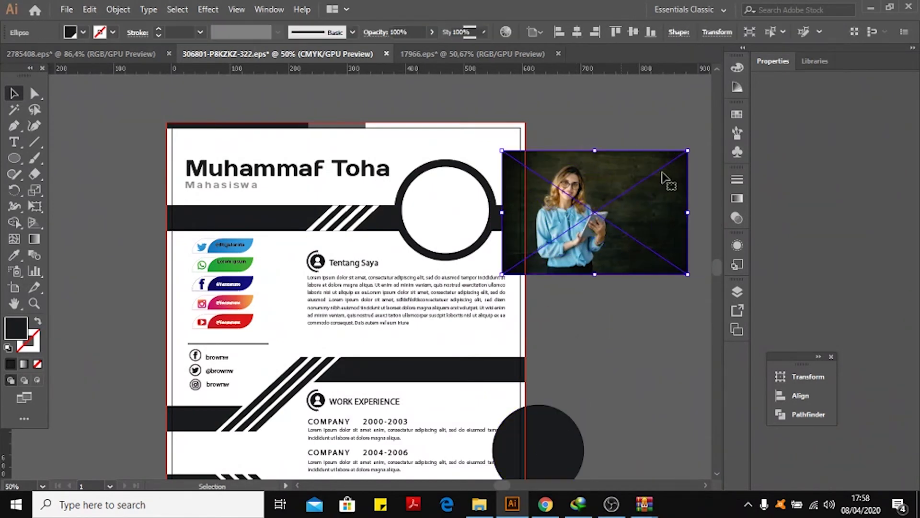
{"action": "left_click_drag", "start_coordinate": [688, 151], "coordinate": [679, 157]}
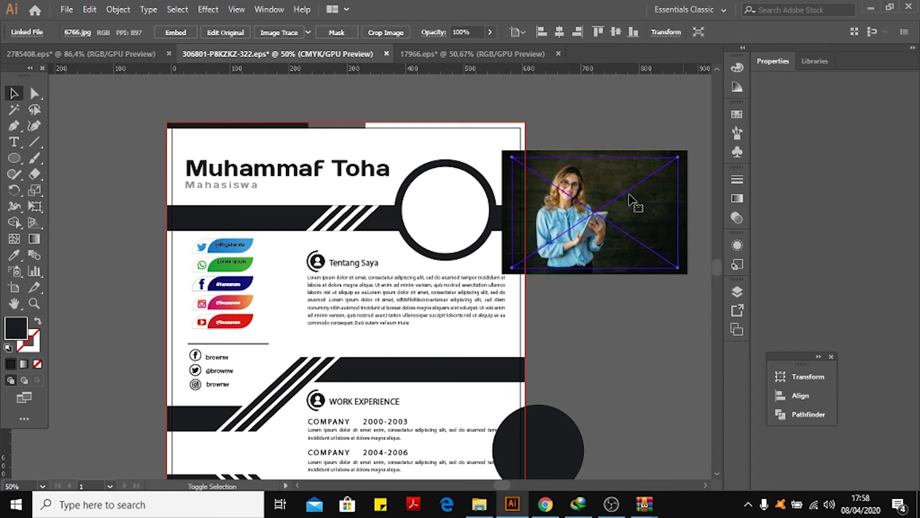
{"action": "left_click_drag", "start_coordinate": [621, 204], "coordinate": [650, 207]}
{"action": "left_click_drag", "start_coordinate": [569, 456], "coordinate": [642, 209]}
{"action": "left_click", "coordinate": [637, 349]}
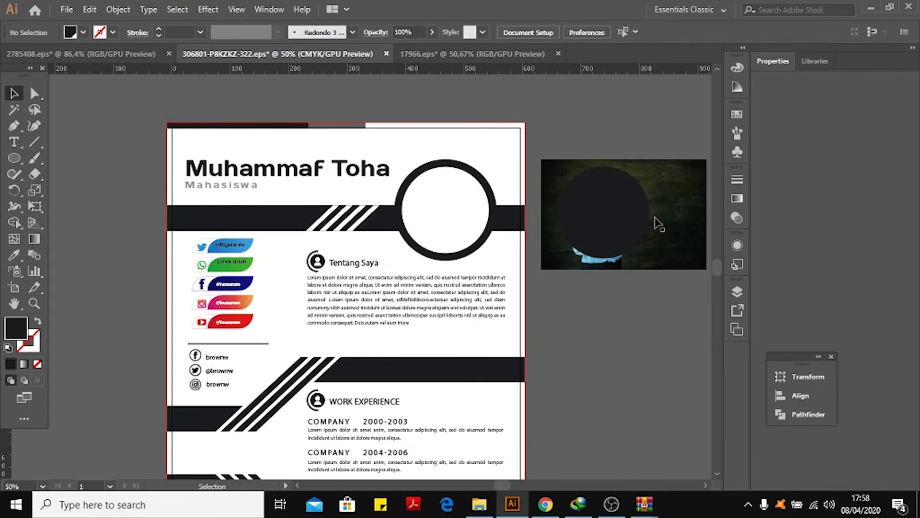
Select the photo and the circle together and make a clipping mask.
{"action": "left_click", "coordinate": [691, 181]}
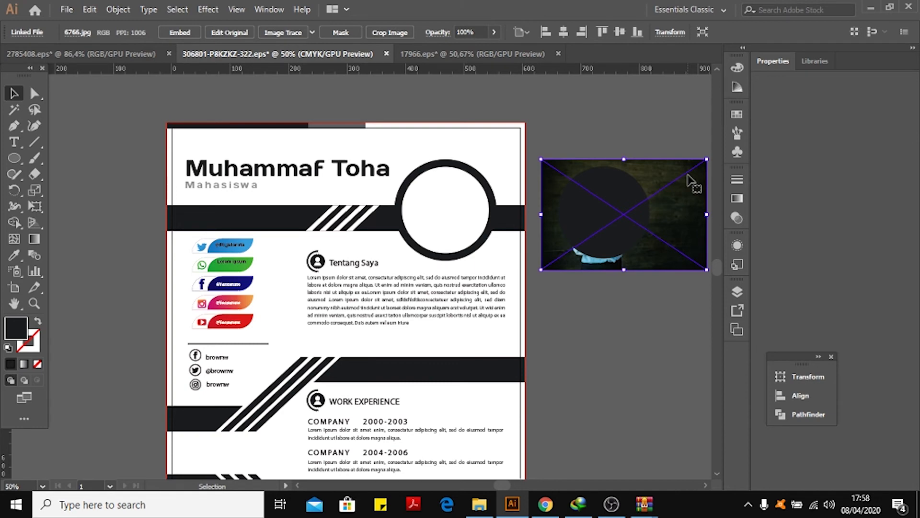
{"action": "left_click", "coordinate": [627, 193], "text": "shift"}
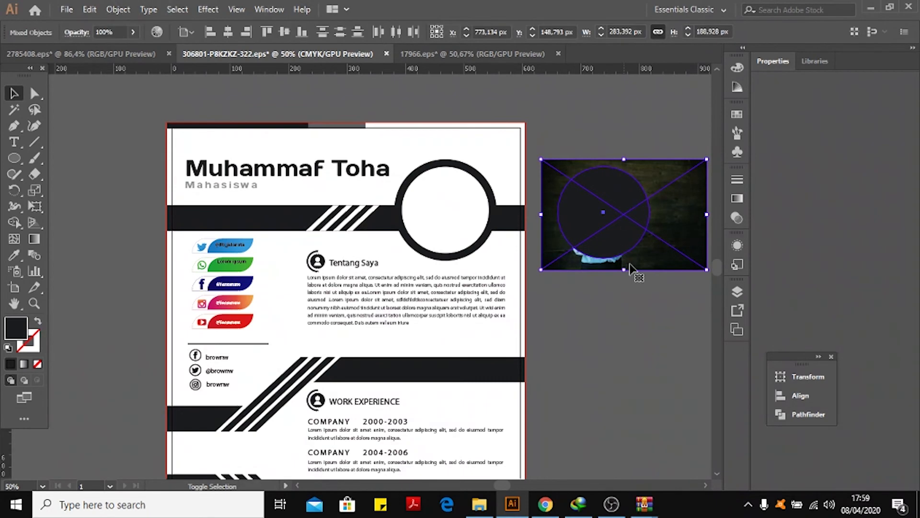
{"action": "left_click", "coordinate": [118, 9]}
{"action": "mouse_move", "coordinate": [229, 437]}
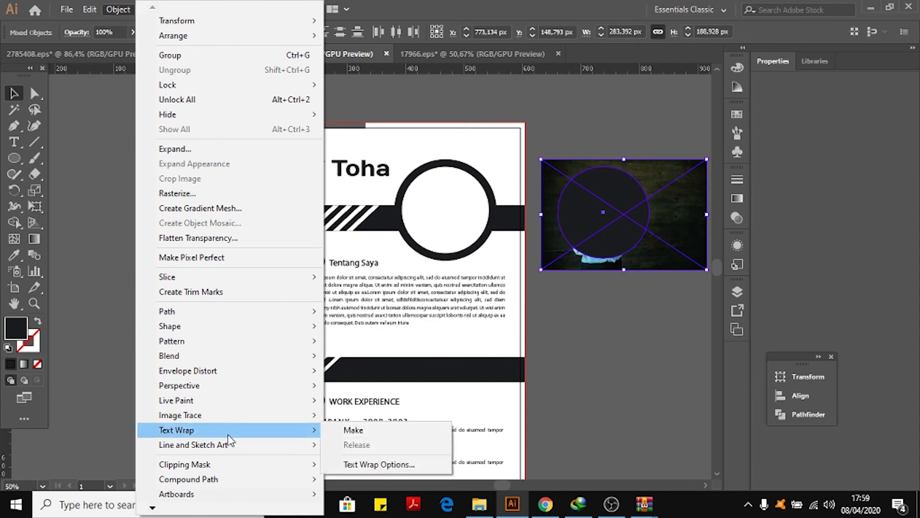
{"action": "mouse_move", "coordinate": [267, 472]}
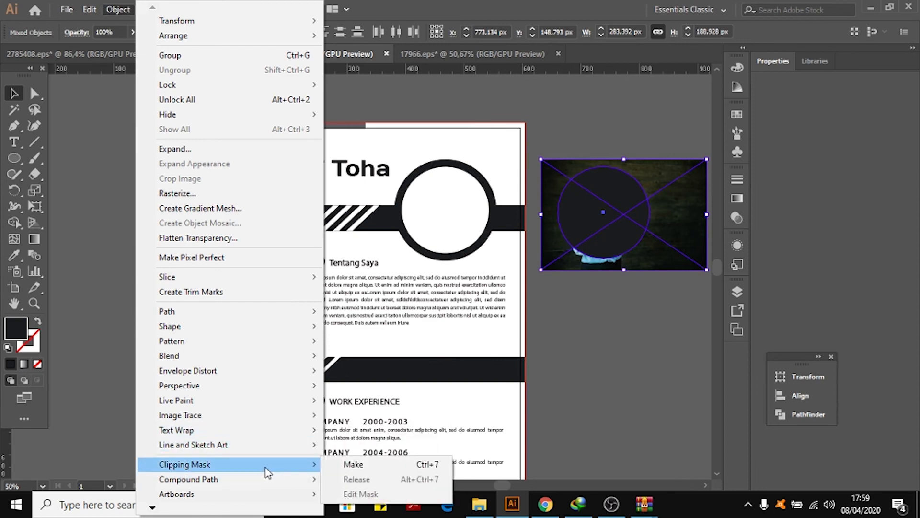
{"action": "left_click", "coordinate": [380, 465]}
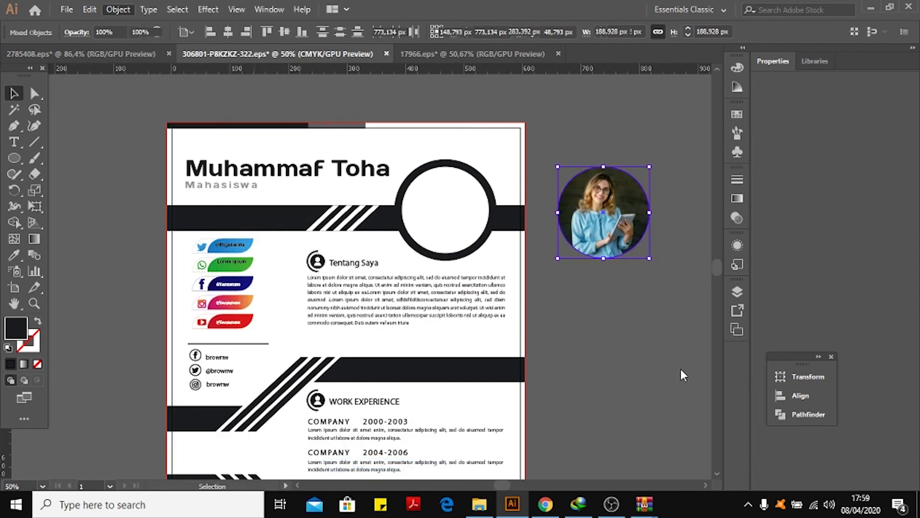
Move the circular photo into the resume's round photo frame, sized about 157 px.
{"action": "left_click_drag", "start_coordinate": [605, 190], "coordinate": [456, 191]}
{"action": "left_click", "coordinate": [540, 203]}
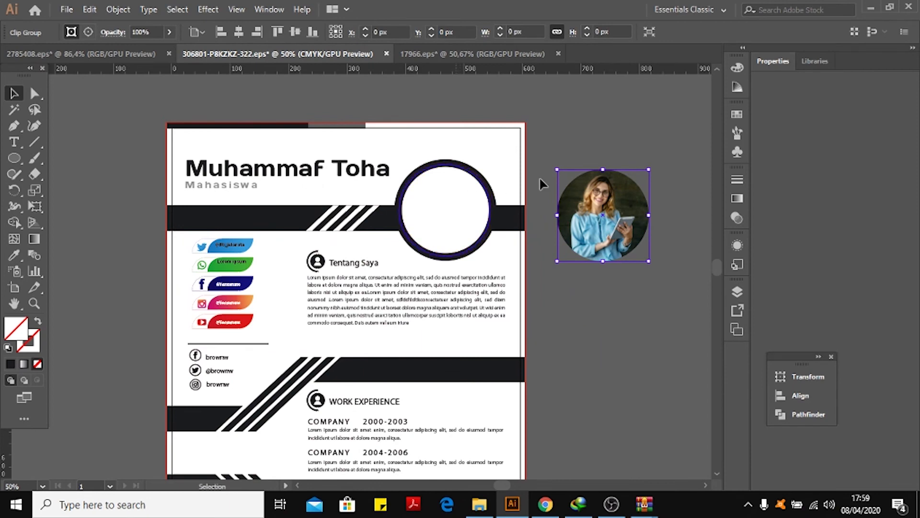
{"action": "left_click", "coordinate": [622, 160]}
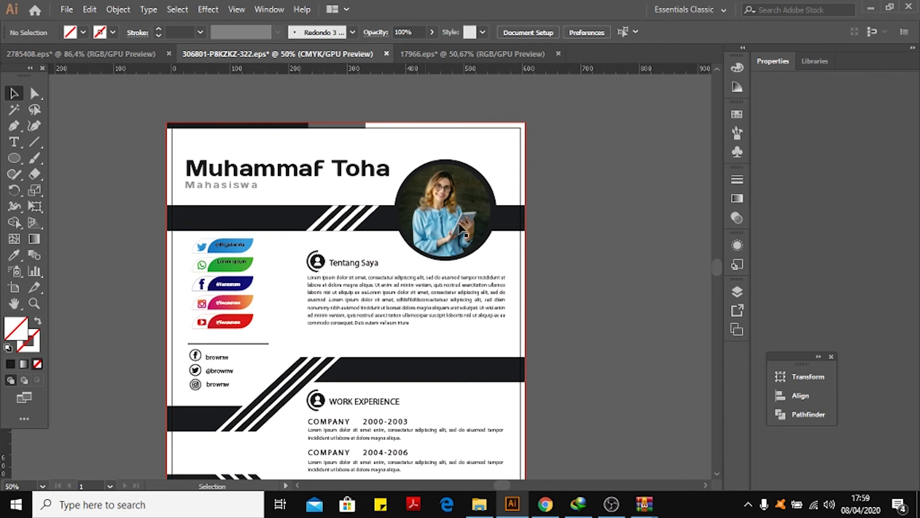
{"action": "scroll", "coordinate": [579, 190], "scroll_direction": "down", "scroll_amount": 4}
{"action": "scroll", "coordinate": [579, 194], "scroll_direction": "up", "scroll_amount": 3}
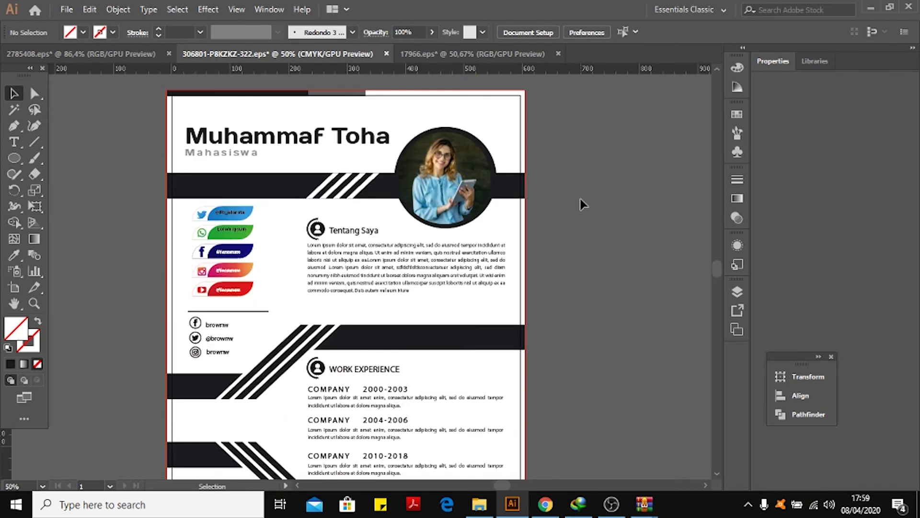
{"action": "scroll", "coordinate": [580, 201], "scroll_direction": "up", "scroll_amount": 1}
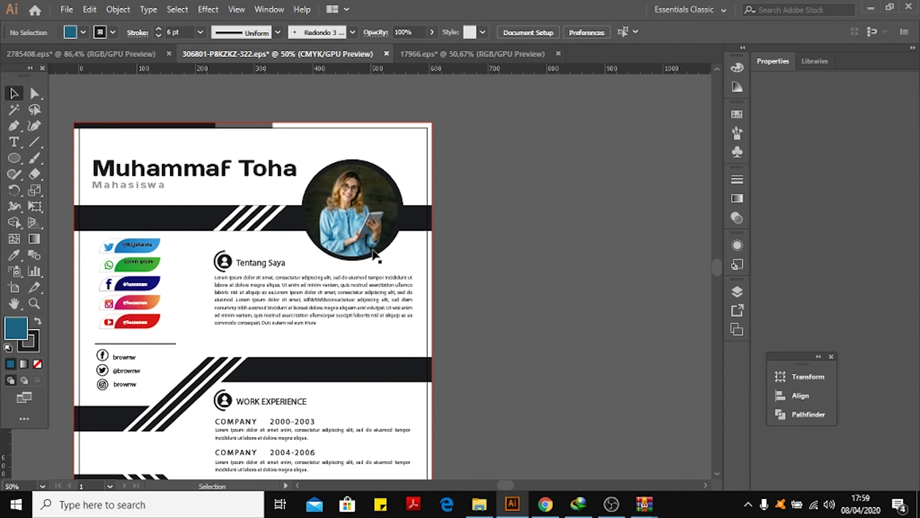
{"action": "key", "text": "space"}
{"action": "left_click_drag", "start_coordinate": [346, 257], "coordinate": [457, 227]}
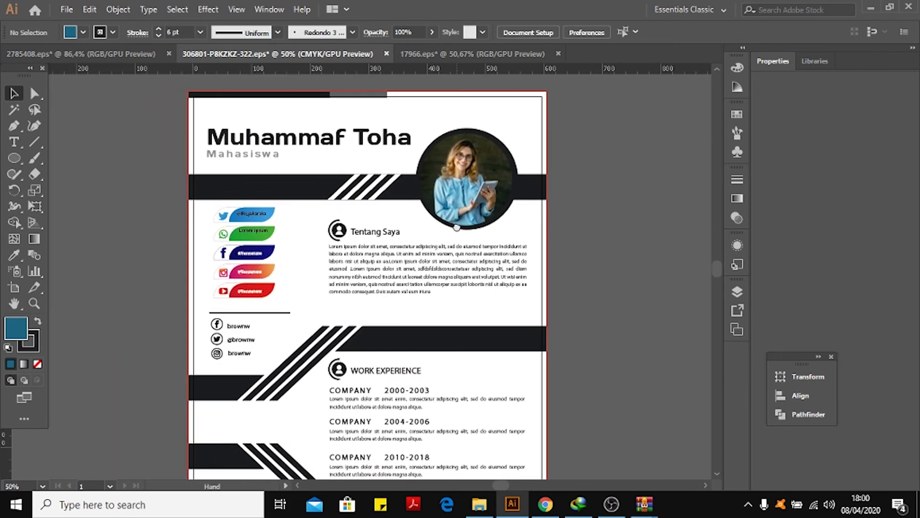
{"action": "left_click", "coordinate": [67, 9]}
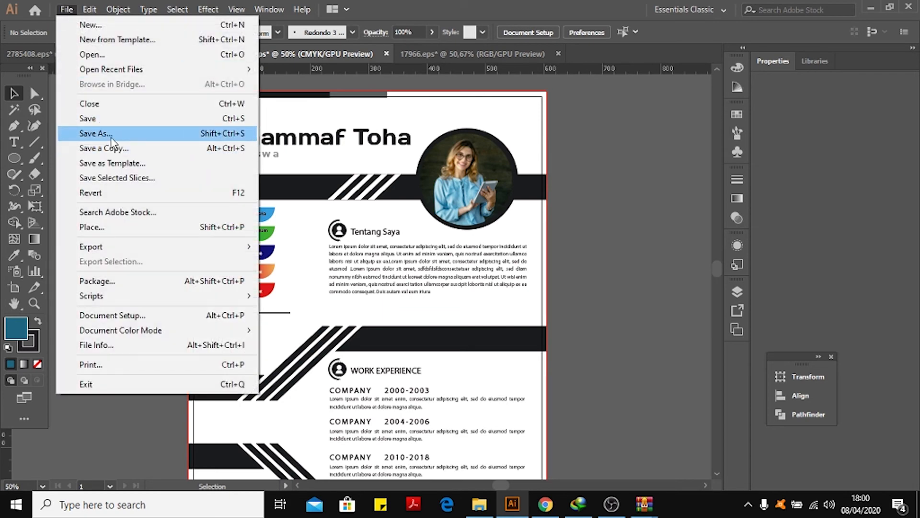
{"action": "left_click", "coordinate": [660, 173]}
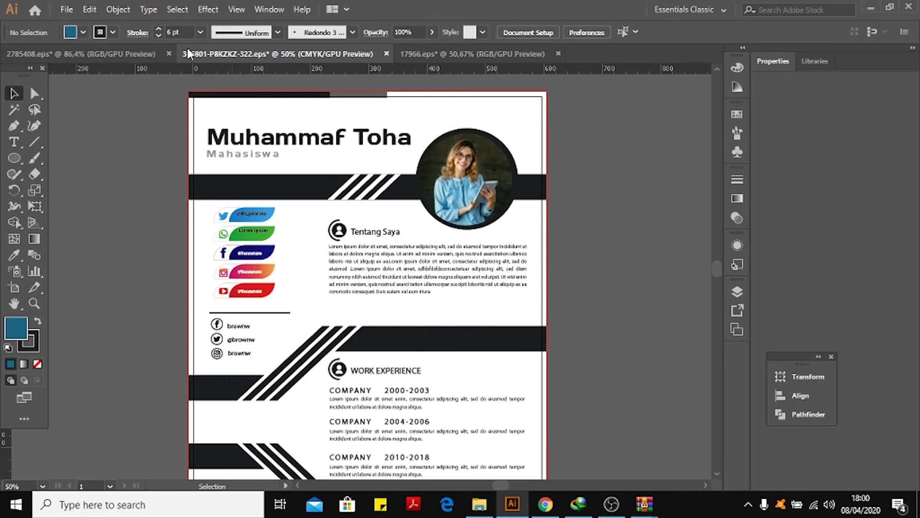
Start Export As for the resume, choose the Documents folder, and name the file jadi.
{"action": "left_click", "coordinate": [66, 9]}
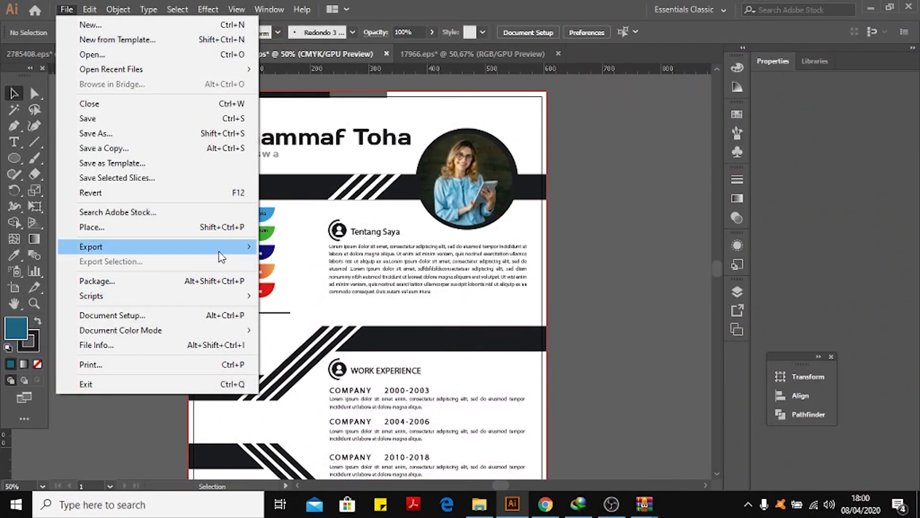
{"action": "mouse_move", "coordinate": [221, 247]}
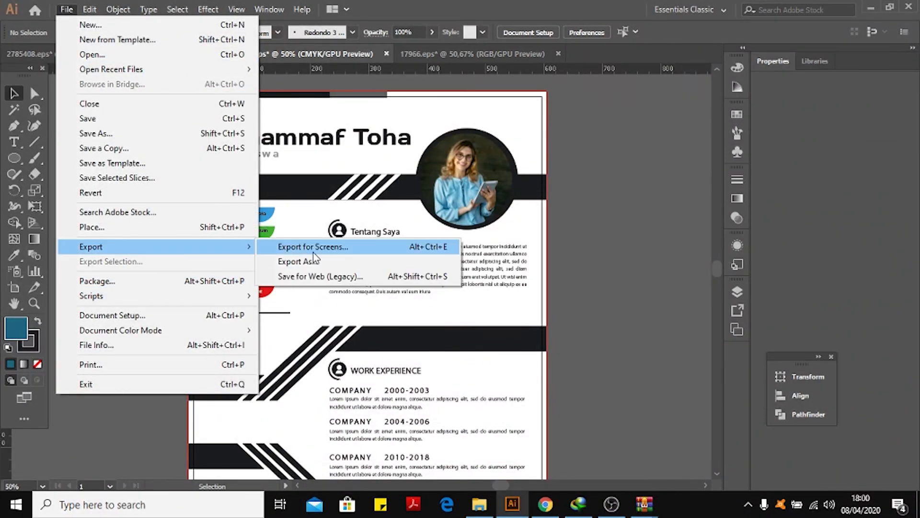
{"action": "left_click", "coordinate": [340, 260]}
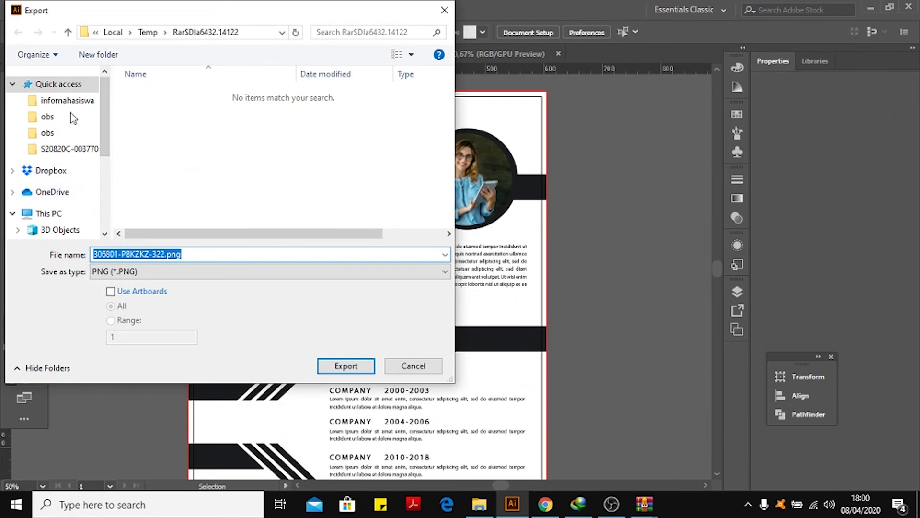
{"action": "scroll", "coordinate": [77, 129], "scroll_direction": "down", "scroll_amount": 1}
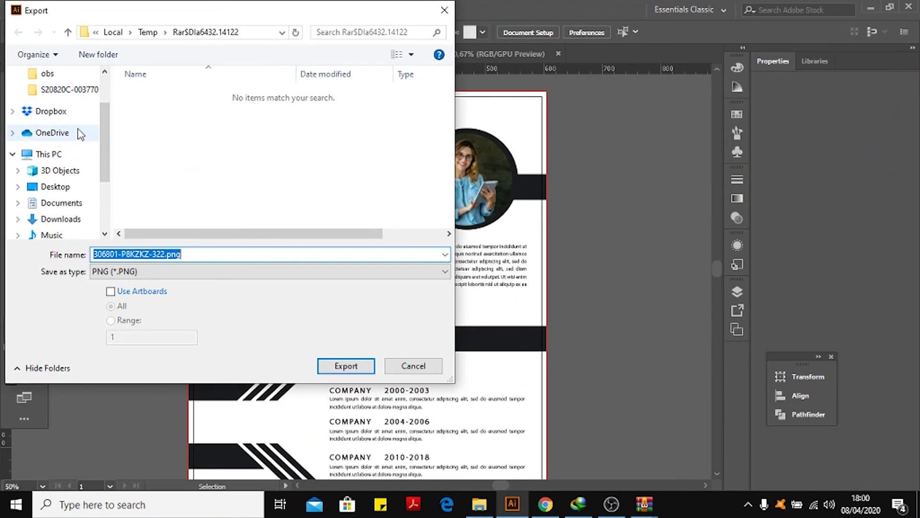
{"action": "left_click", "coordinate": [79, 205]}
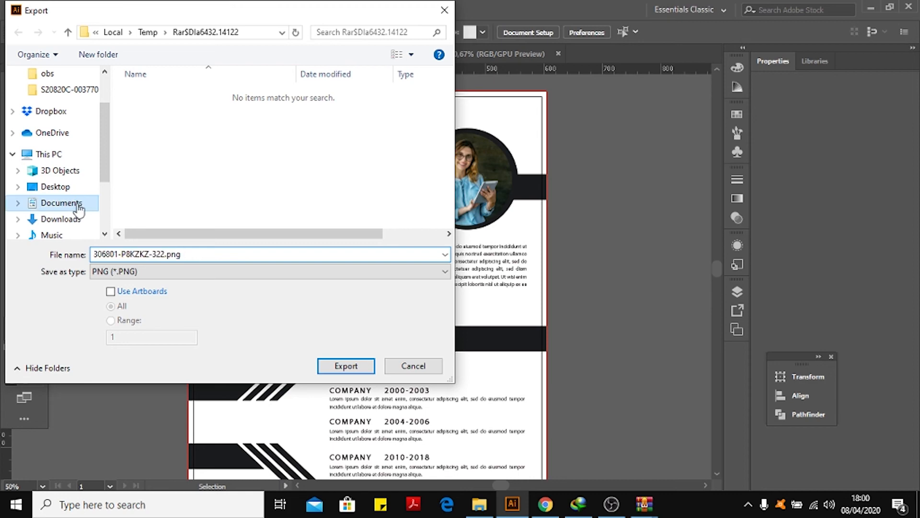
{"action": "left_click", "coordinate": [199, 254]}
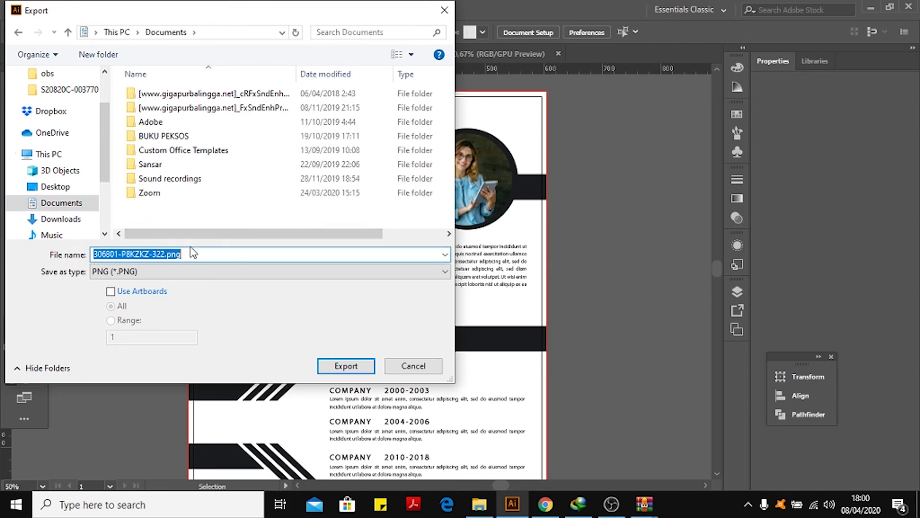
{"action": "type", "text": "jadi"}
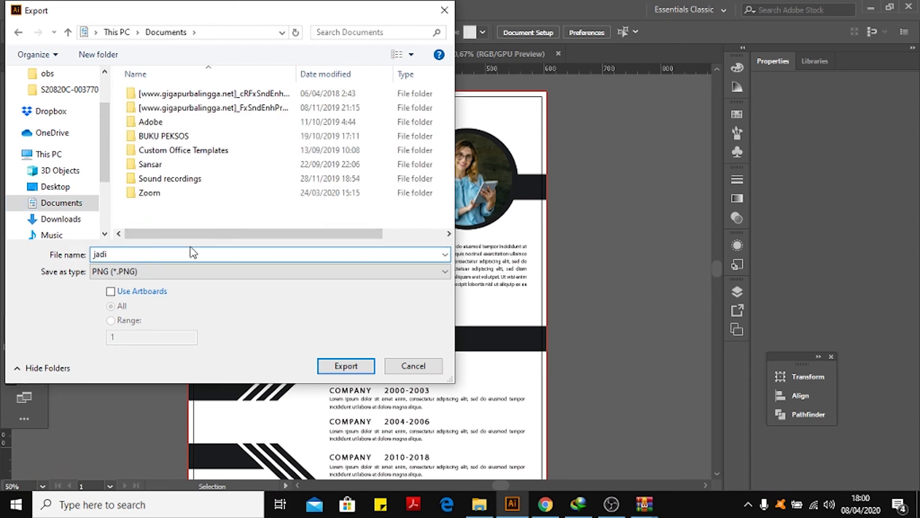
Set the export format to PNG and enable Use Artboards.
{"action": "left_click", "coordinate": [157, 273]}
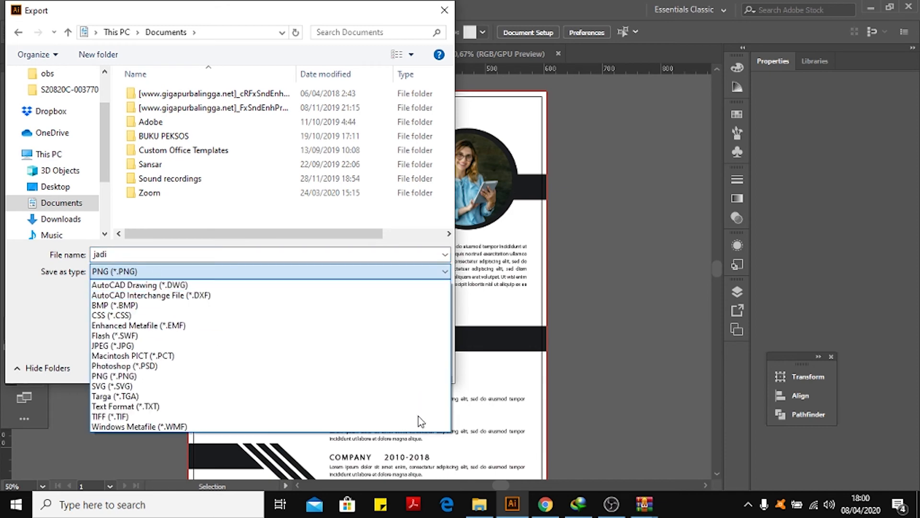
{"action": "left_click", "coordinate": [191, 346]}
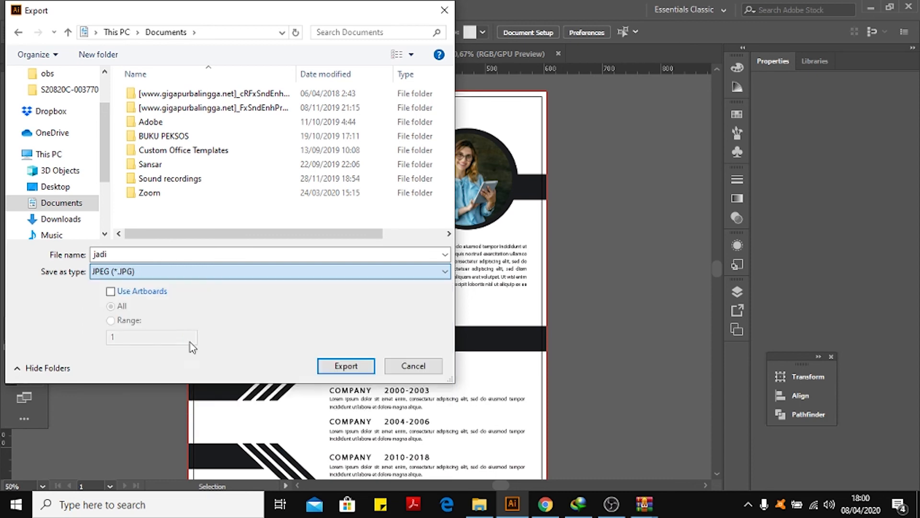
{"action": "left_click", "coordinate": [158, 271]}
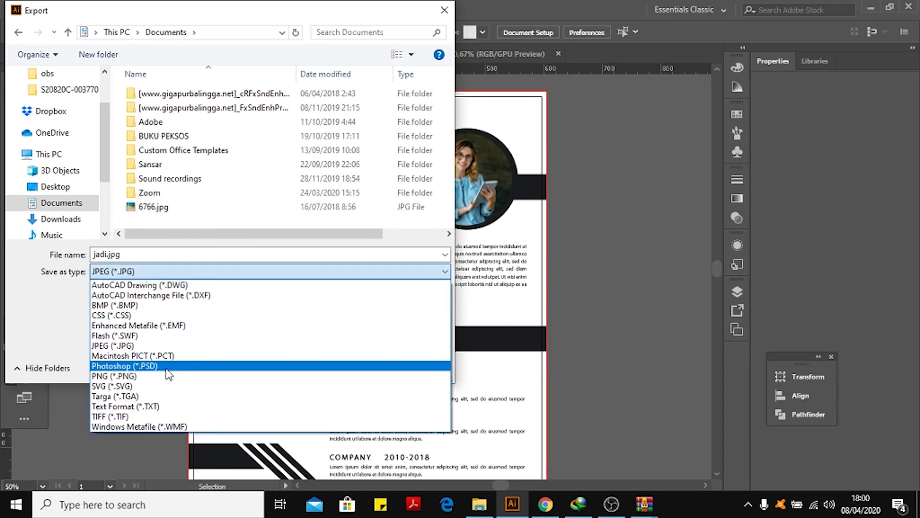
{"action": "left_click", "coordinate": [168, 377]}
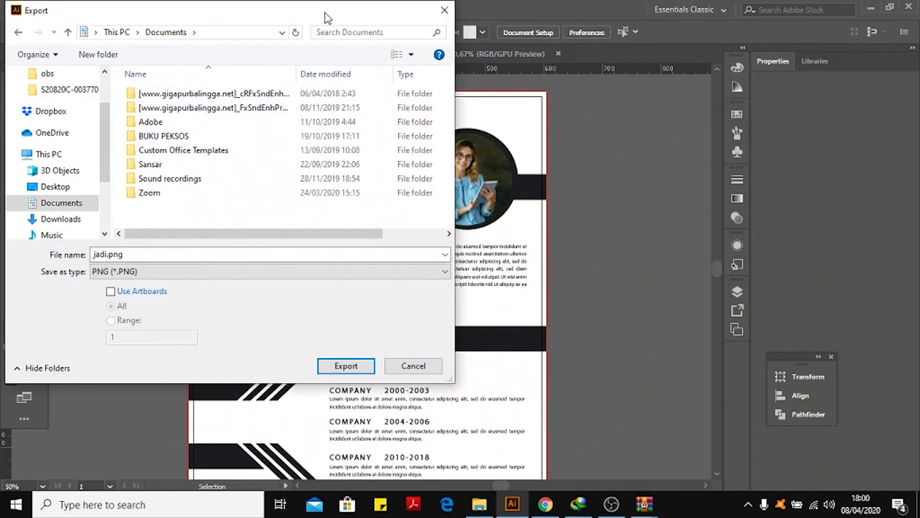
{"action": "left_click_drag", "start_coordinate": [326, 18], "coordinate": [610, 211]}
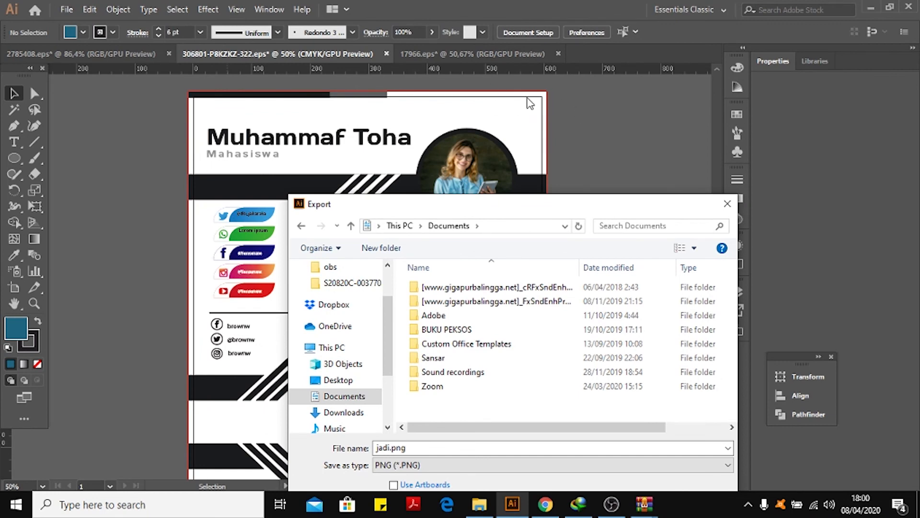
{"action": "left_click_drag", "start_coordinate": [584, 207], "coordinate": [556, 72]}
{"action": "left_click", "coordinate": [367, 349]}
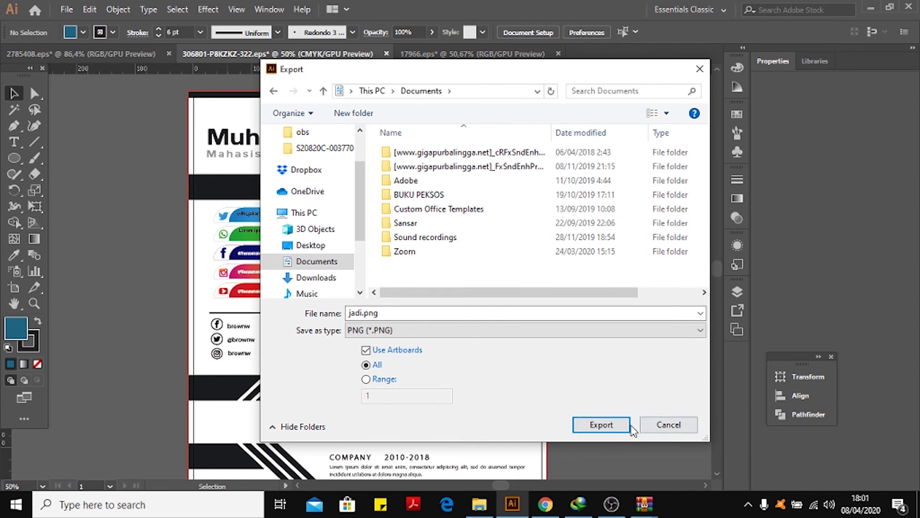
Export the PNG at High (300 ppi) resolution with a white background.
{"action": "left_click", "coordinate": [600, 425]}
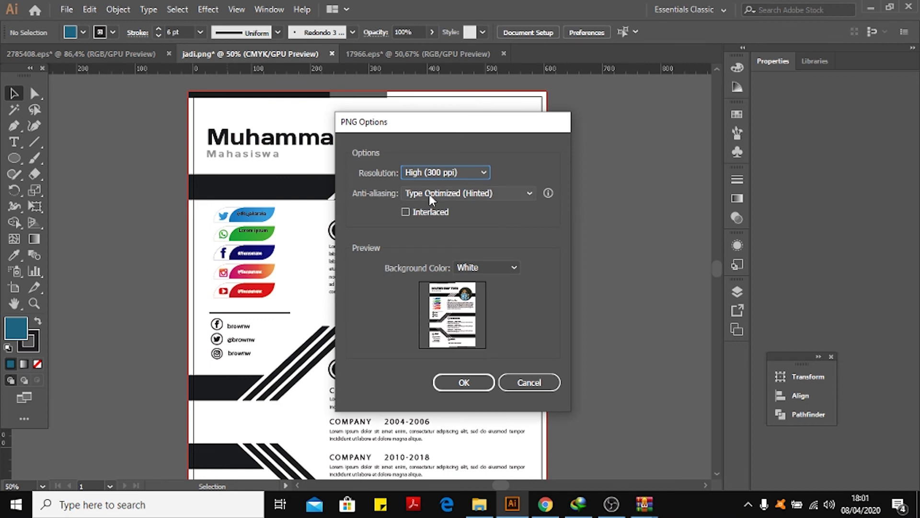
{"action": "left_click", "coordinate": [461, 174]}
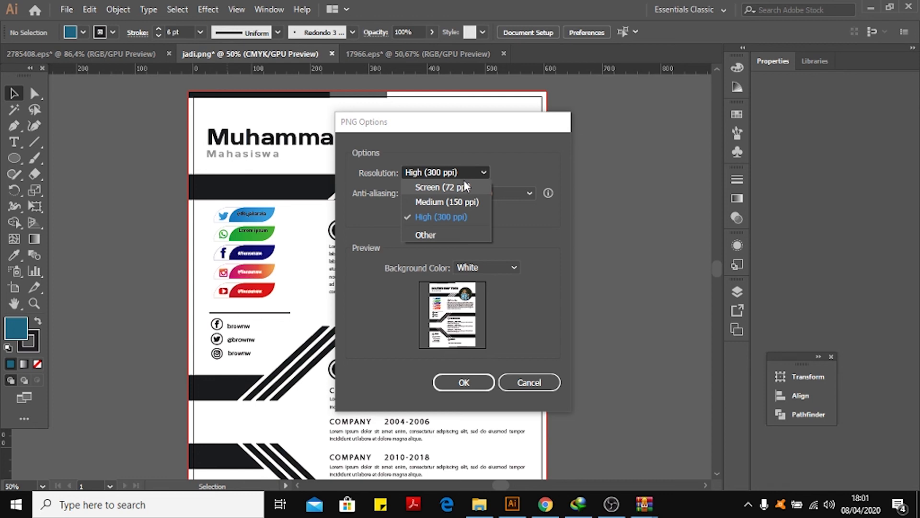
{"action": "left_click", "coordinate": [471, 222]}
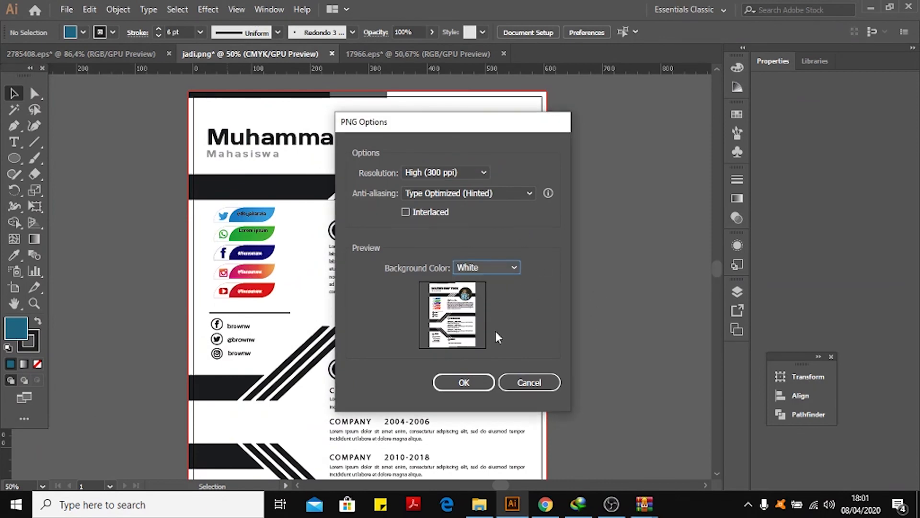
{"action": "left_click", "coordinate": [482, 383]}
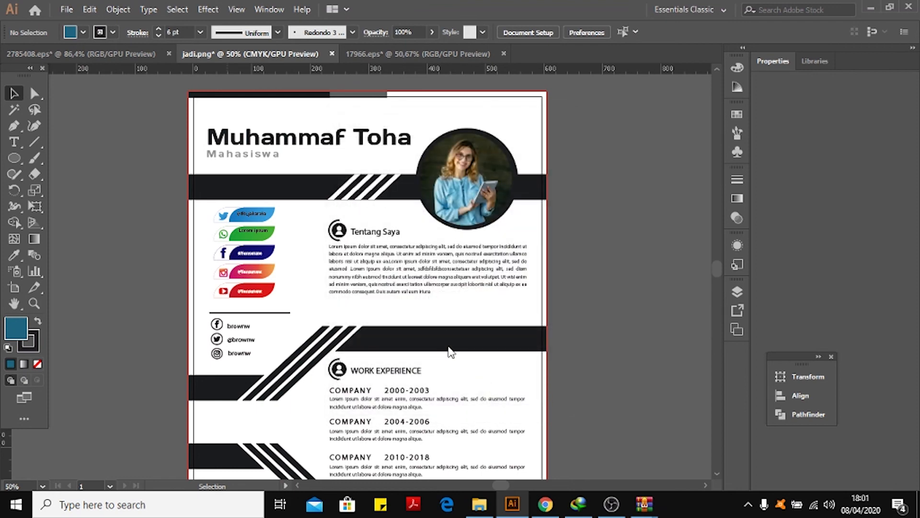
Open the exported jadi-01.png from the Documents folder in the photo viewer.
{"action": "left_click", "coordinate": [479, 504]}
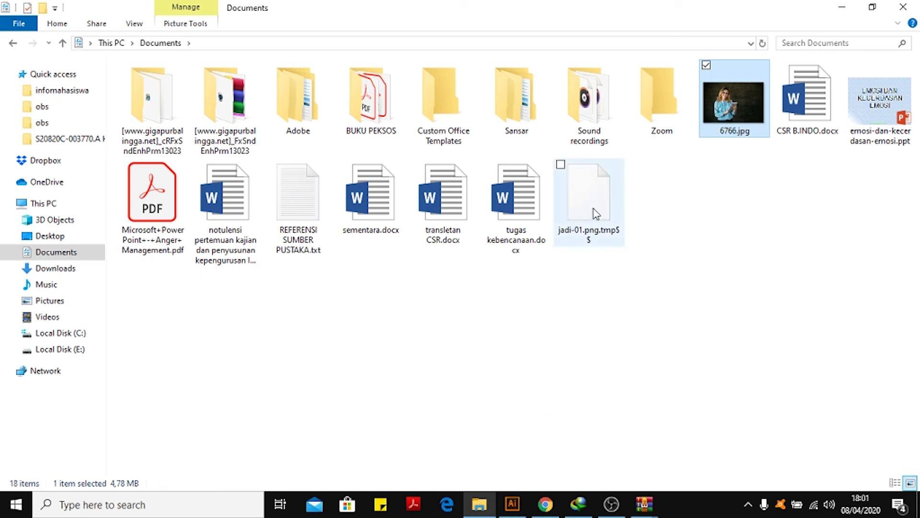
{"action": "left_click", "coordinate": [596, 213]}
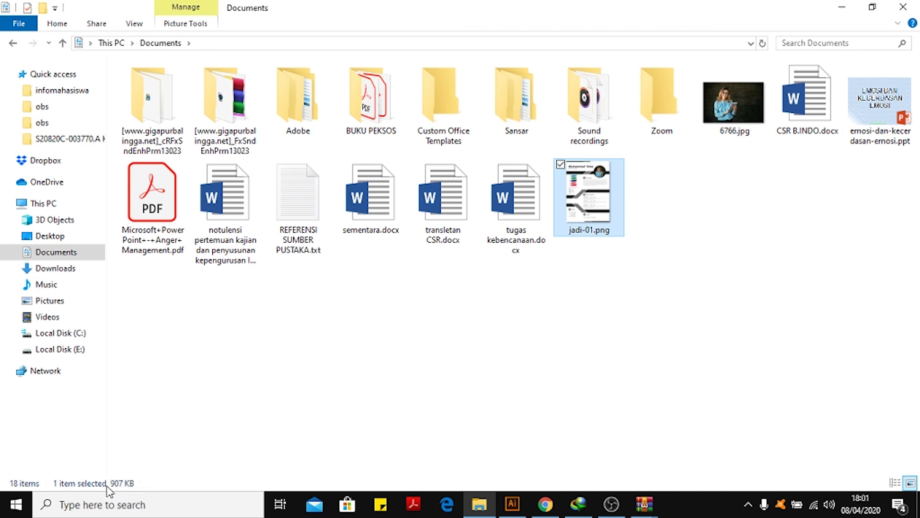
{"action": "right_click", "coordinate": [589, 184]}
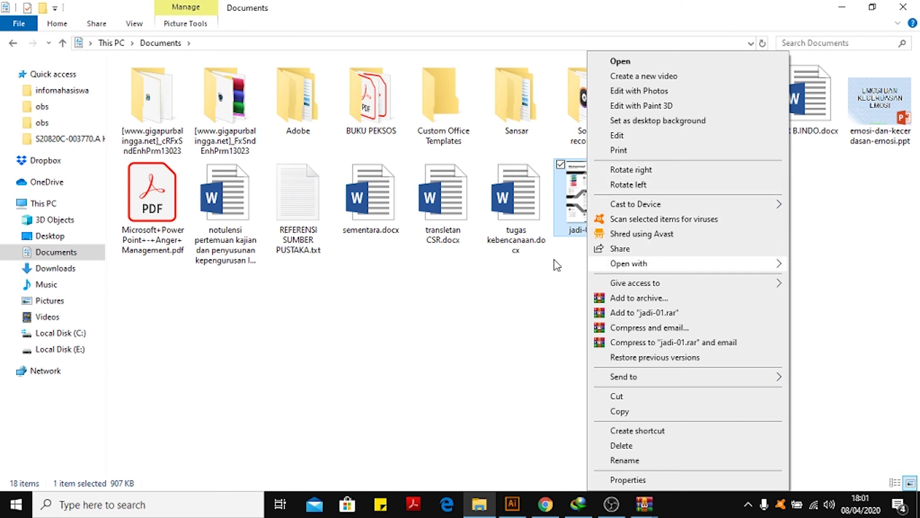
{"action": "mouse_move", "coordinate": [634, 264]}
{"action": "left_click", "coordinate": [479, 338]}
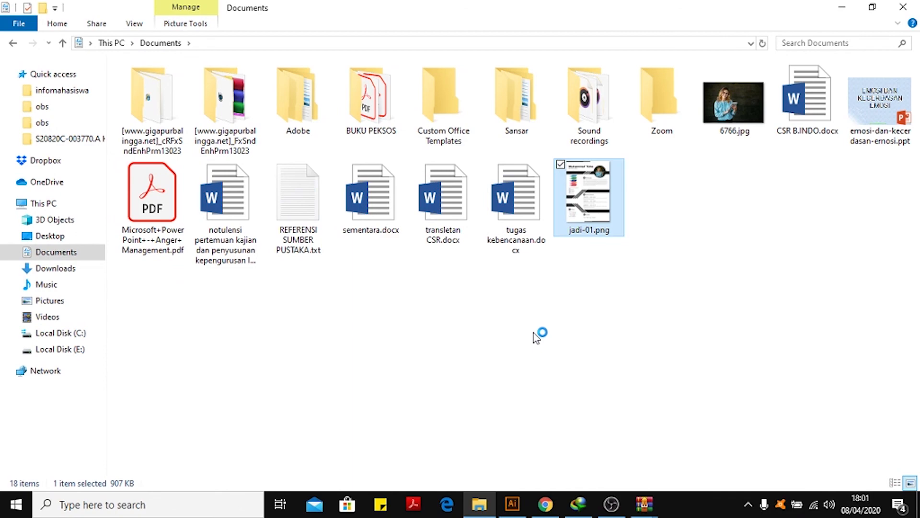
Zoom and pan through the exported resume image to inspect it, then close the viewer.
{"action": "scroll", "coordinate": [535, 253], "scroll_direction": "up", "scroll_amount": 4}
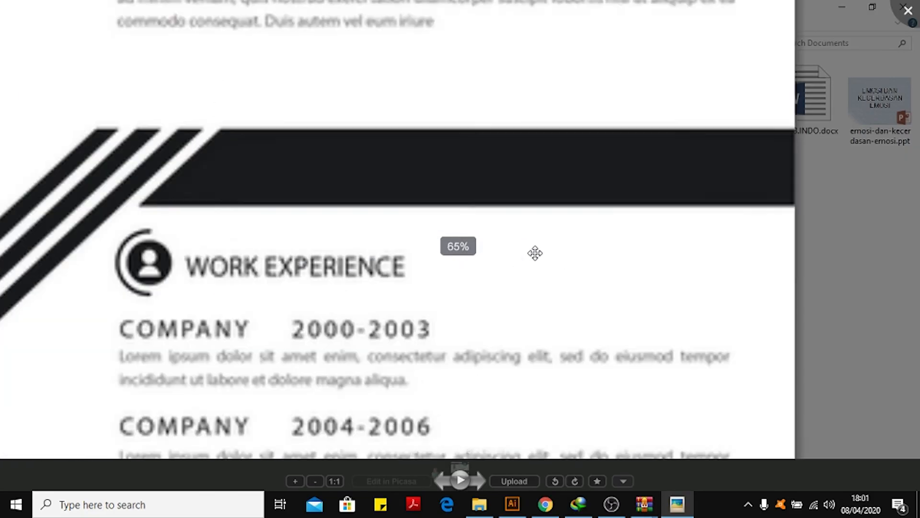
{"action": "scroll", "coordinate": [499, 160], "scroll_direction": "down", "scroll_amount": 5}
{"action": "scroll", "coordinate": [499, 160], "scroll_direction": "up", "scroll_amount": 2}
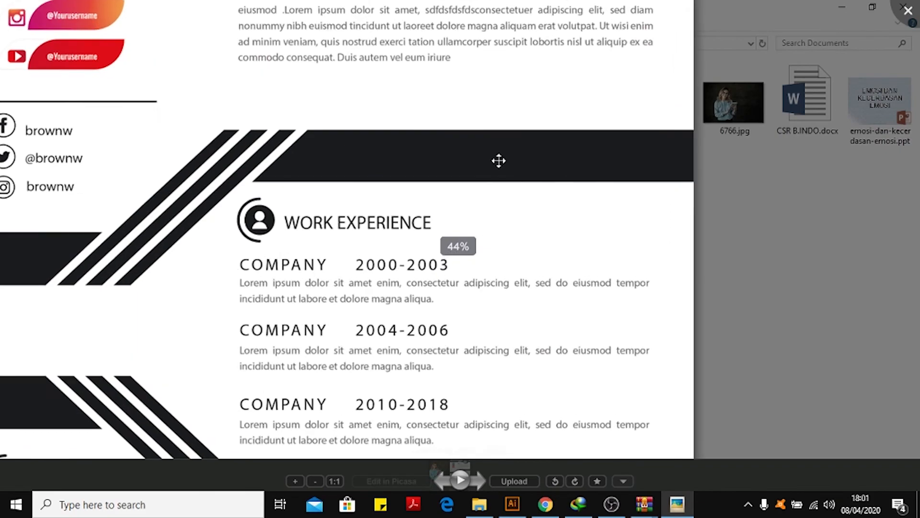
{"action": "scroll", "coordinate": [499, 161], "scroll_direction": "up", "scroll_amount": 4}
{"action": "left_click_drag", "start_coordinate": [474, 107], "coordinate": [519, 244]}
{"action": "scroll", "coordinate": [516, 231], "scroll_direction": "down", "scroll_amount": 4}
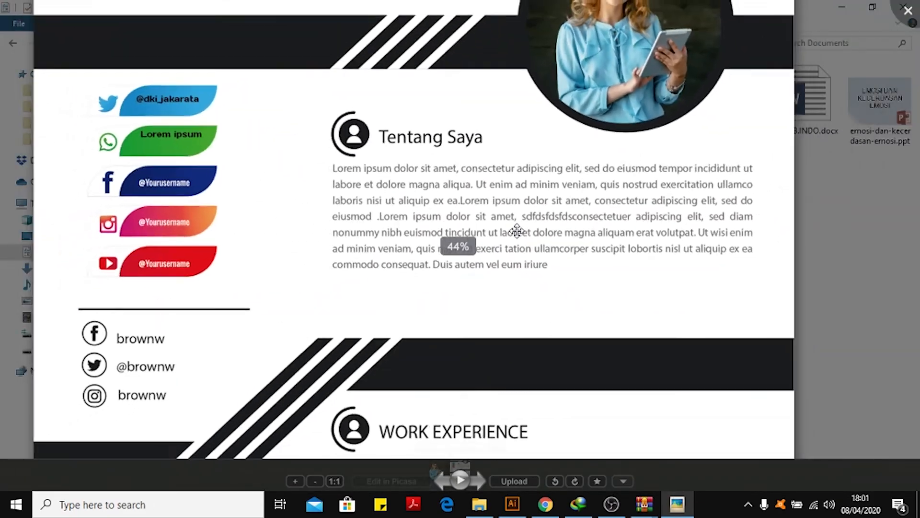
{"action": "scroll", "coordinate": [516, 230], "scroll_direction": "down", "scroll_amount": 2}
{"action": "scroll", "coordinate": [560, 201], "scroll_direction": "up", "scroll_amount": 1}
{"action": "scroll", "coordinate": [560, 202], "scroll_direction": "up", "scroll_amount": 2}
{"action": "scroll", "coordinate": [560, 202], "scroll_direction": "down", "scroll_amount": 4}
{"action": "left_click", "coordinate": [814, 120]}
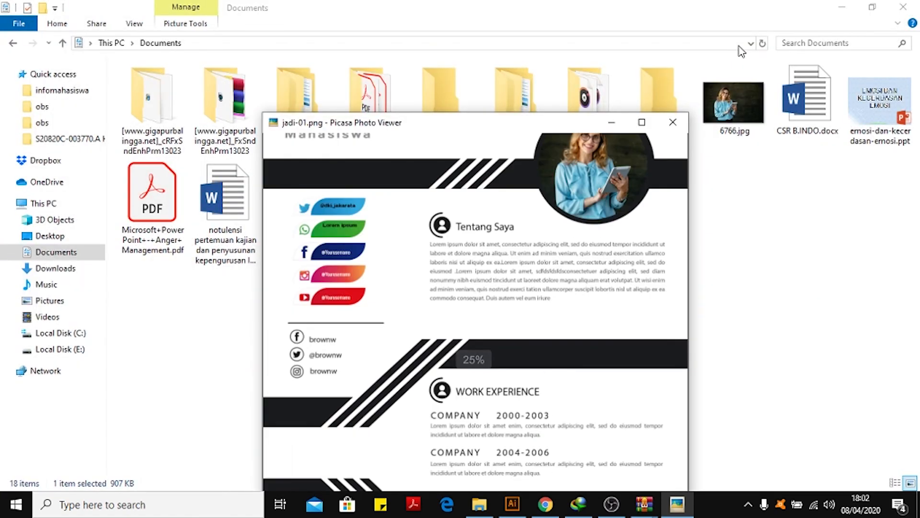
{"action": "left_click", "coordinate": [676, 125]}
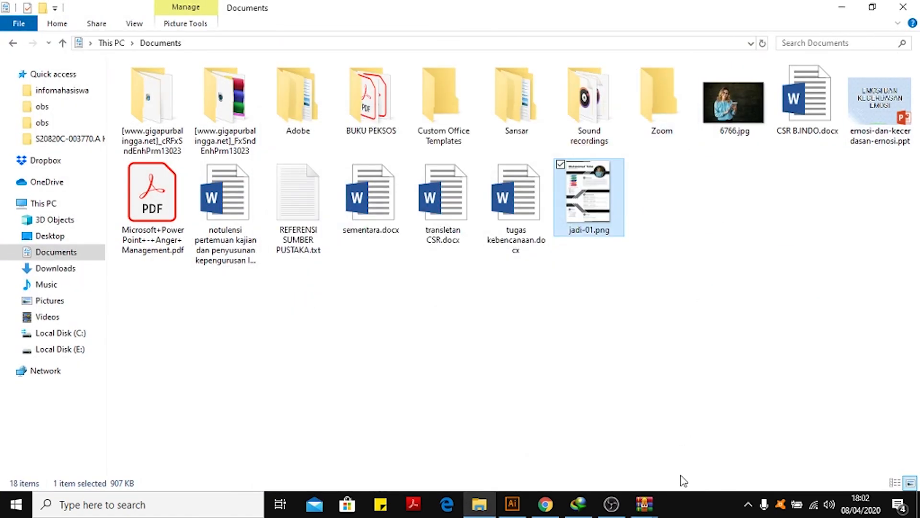
Close both WinRAR archive windows.
{"action": "mouse_move", "coordinate": [645, 504]}
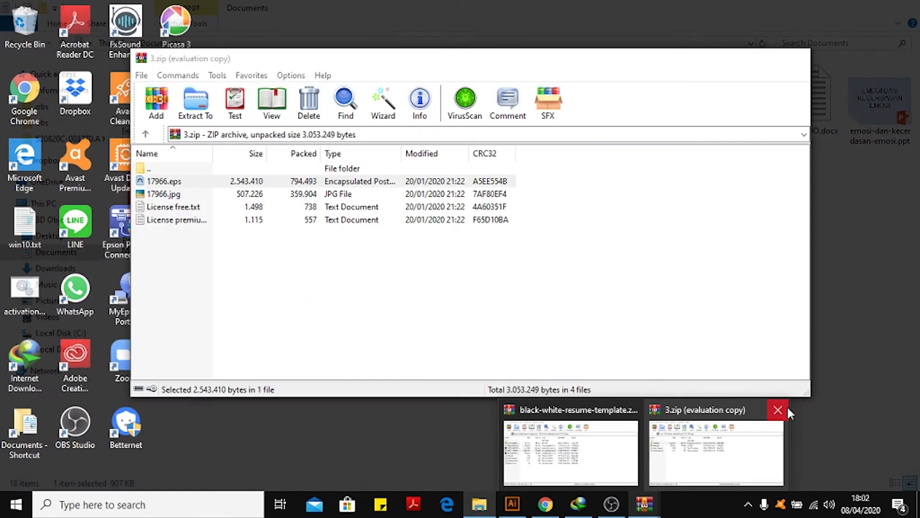
{"action": "left_click", "coordinate": [780, 409]}
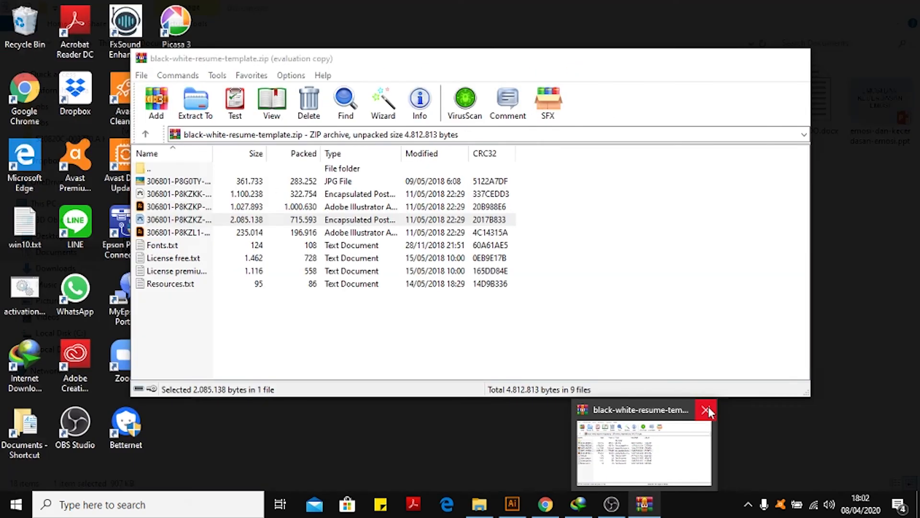
{"action": "left_click", "coordinate": [707, 408]}
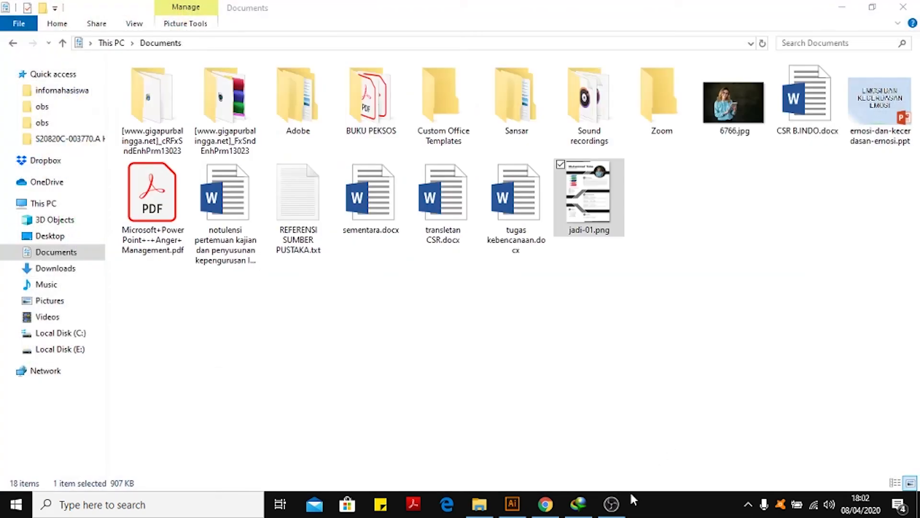
{"action": "mouse_move", "coordinate": [549, 503]}
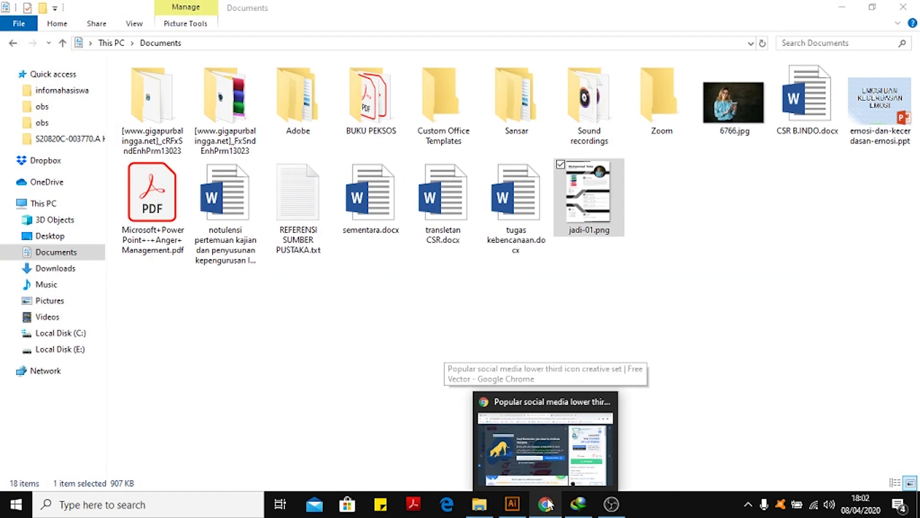